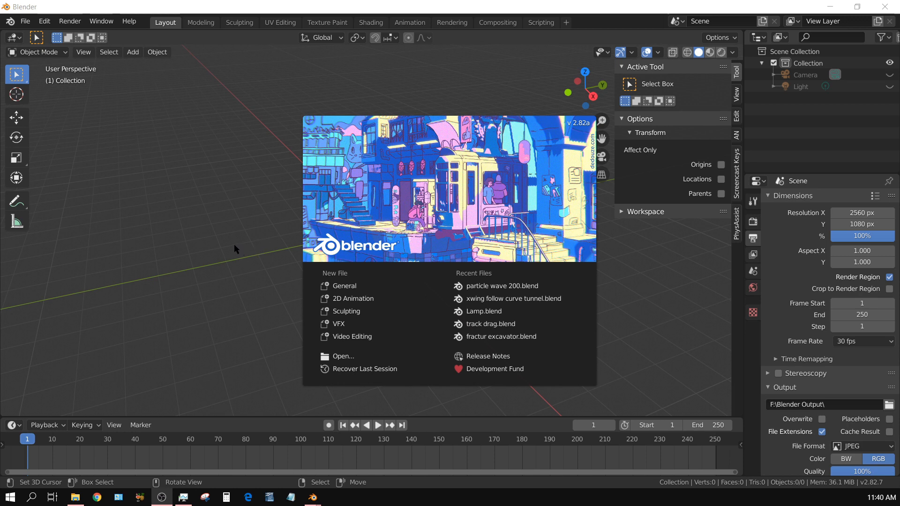
Add a cube at the origin, working in the top orthographic view
click(204, 178)
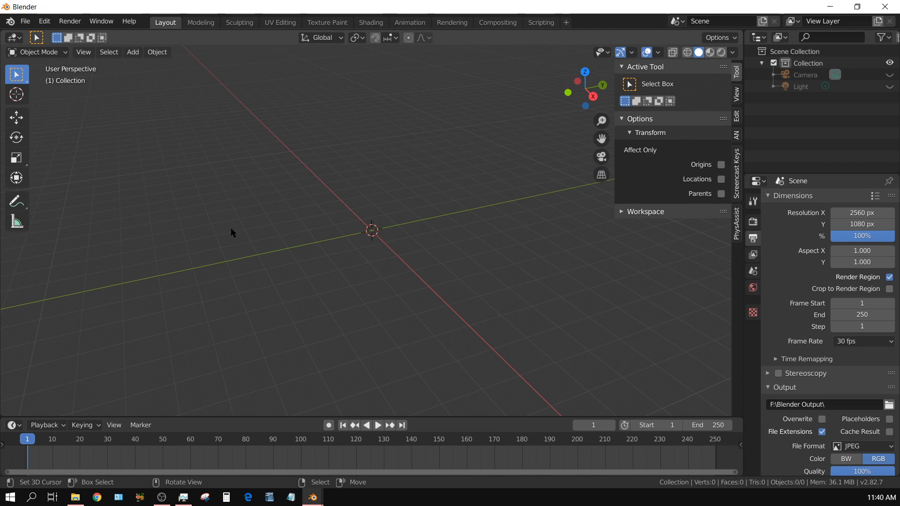
key(KP_7)
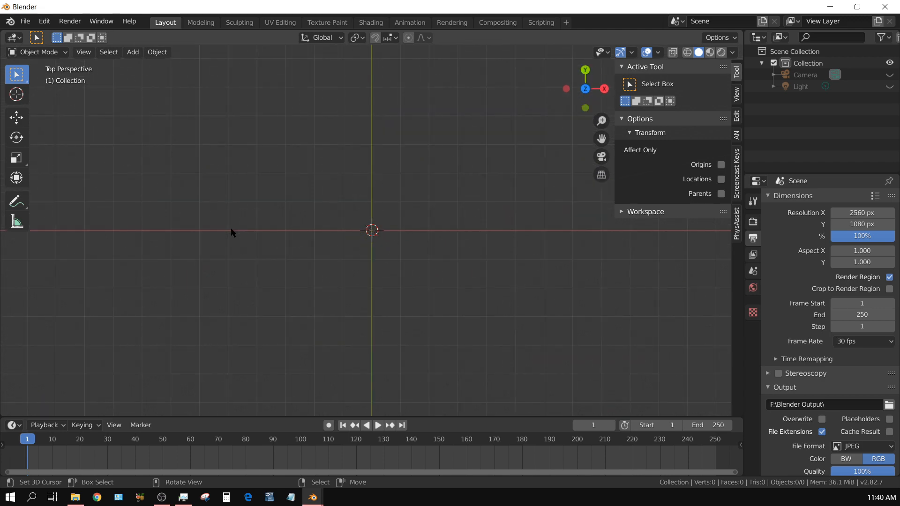
key(KP_5)
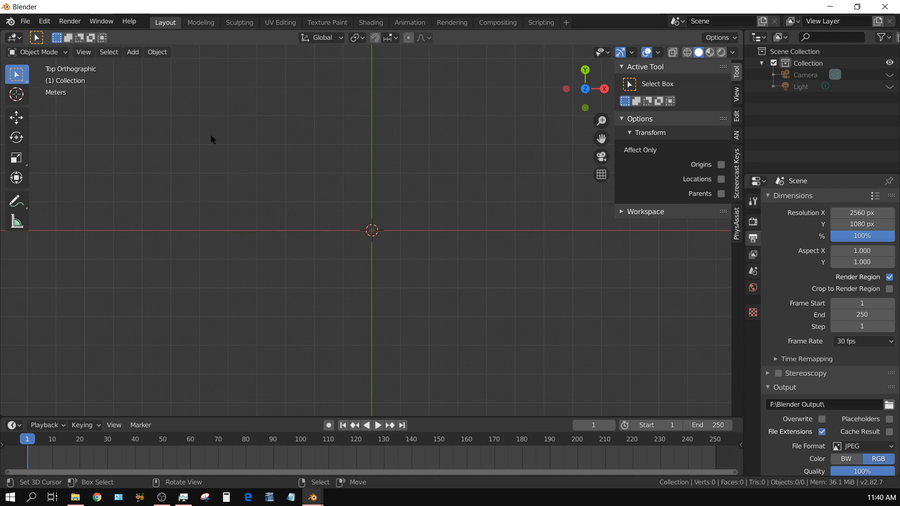
click(131, 52)
mouse_move(164, 67)
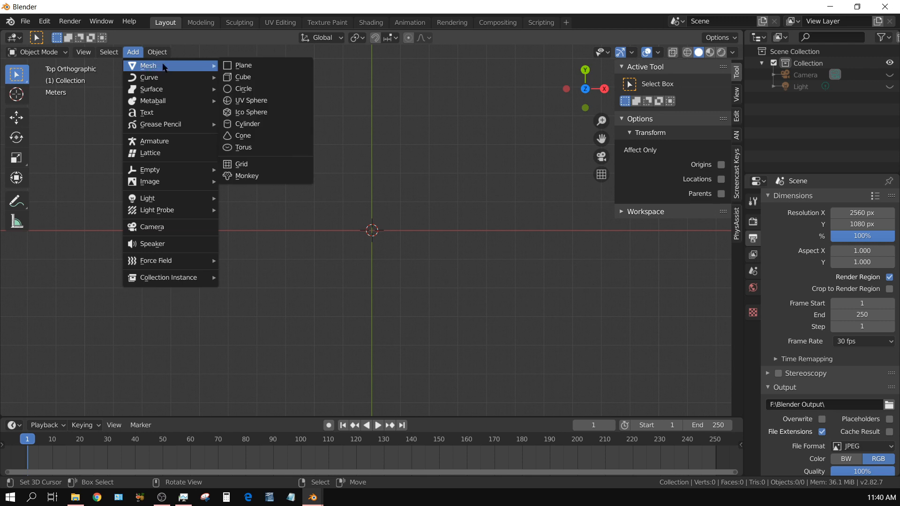
click(239, 80)
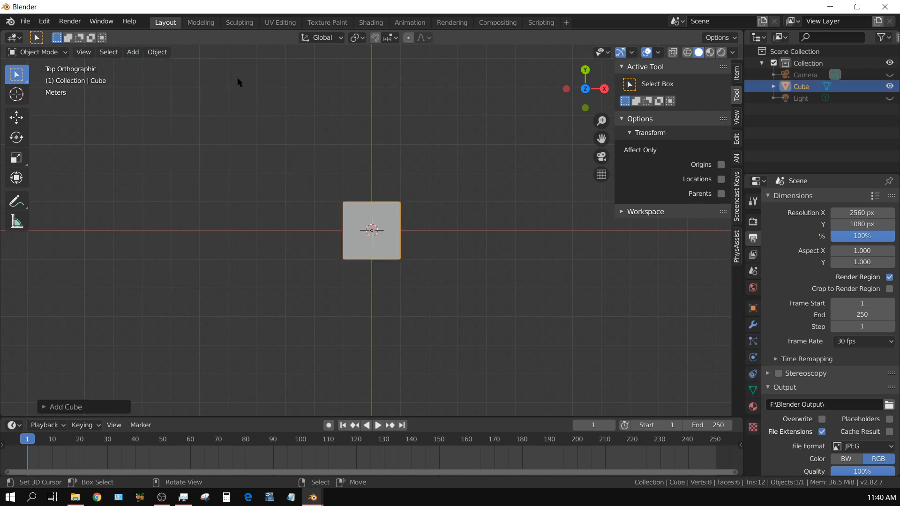
Set the cube's dimensions to 0.05 m in X, 0.15 m in Y and 0.3 m in Z
click(736, 73)
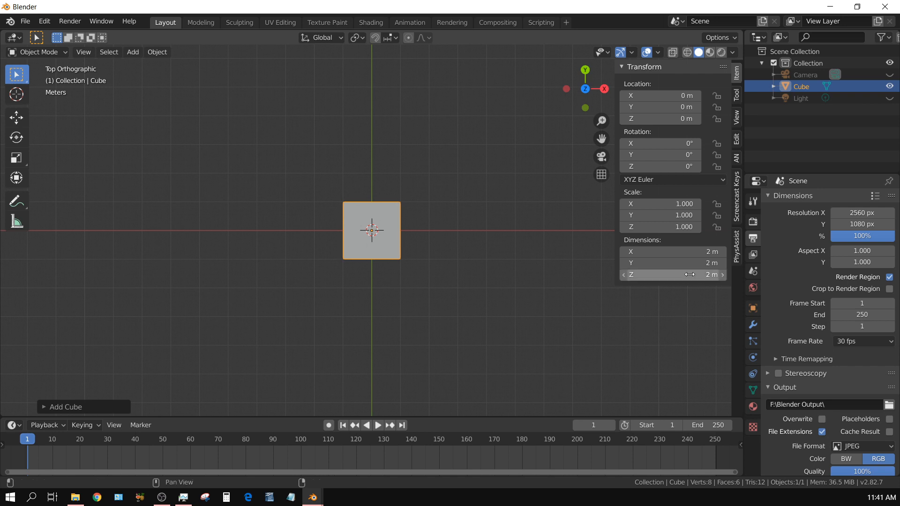
click(699, 252)
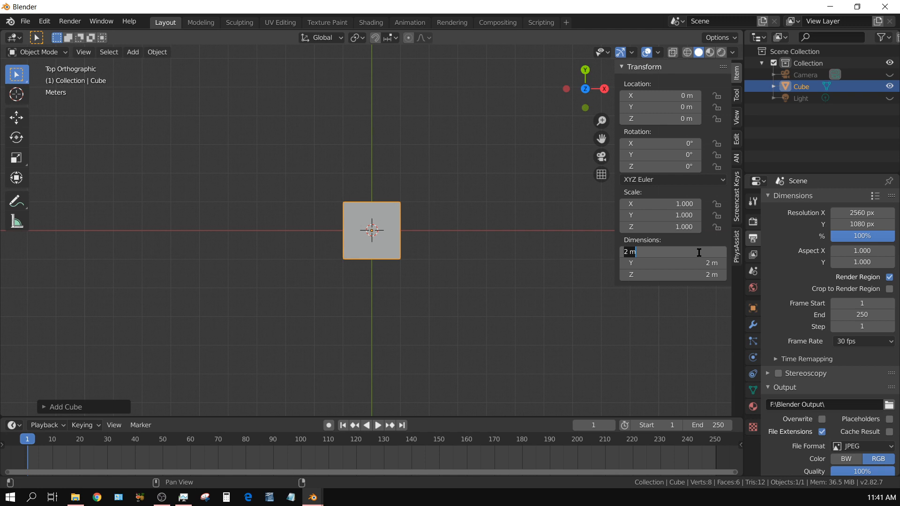
text(.05)
key(Return)
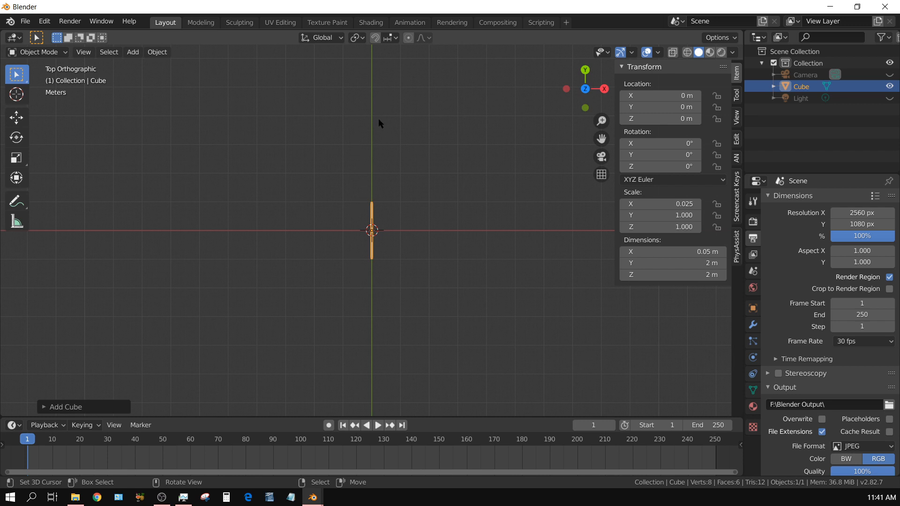
click(693, 265)
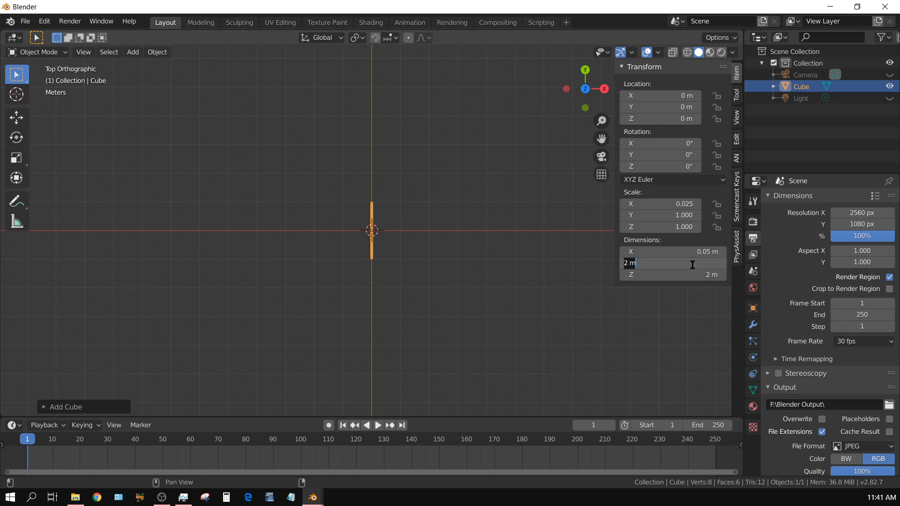
text(0.15)
key(Return)
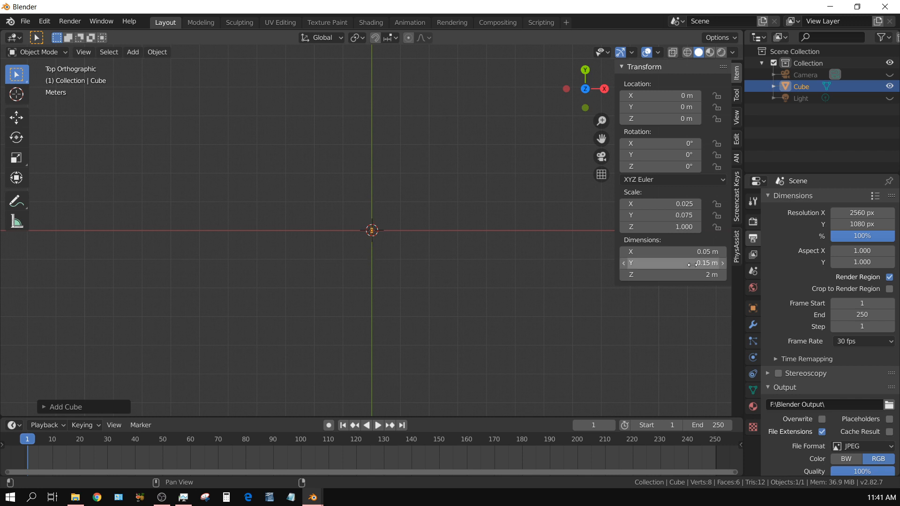
scroll(371, 259, up, 10)
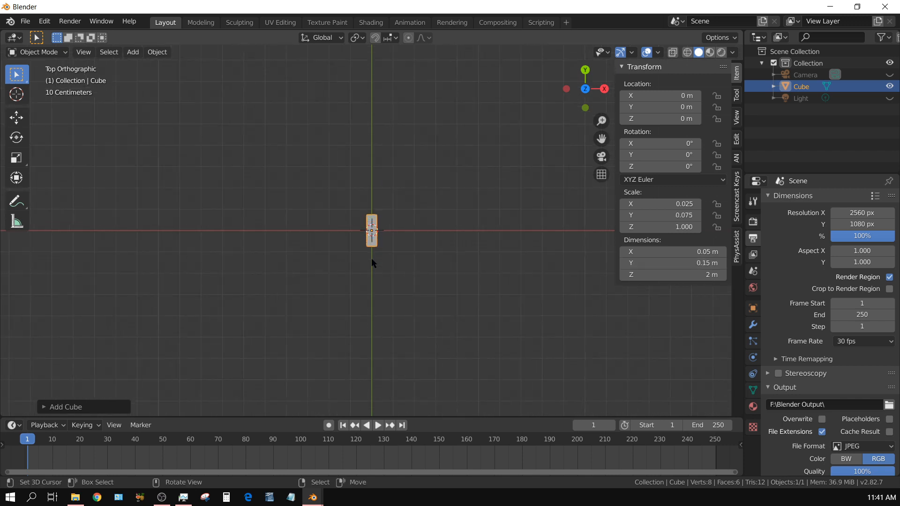
scroll(371, 262, up, 5)
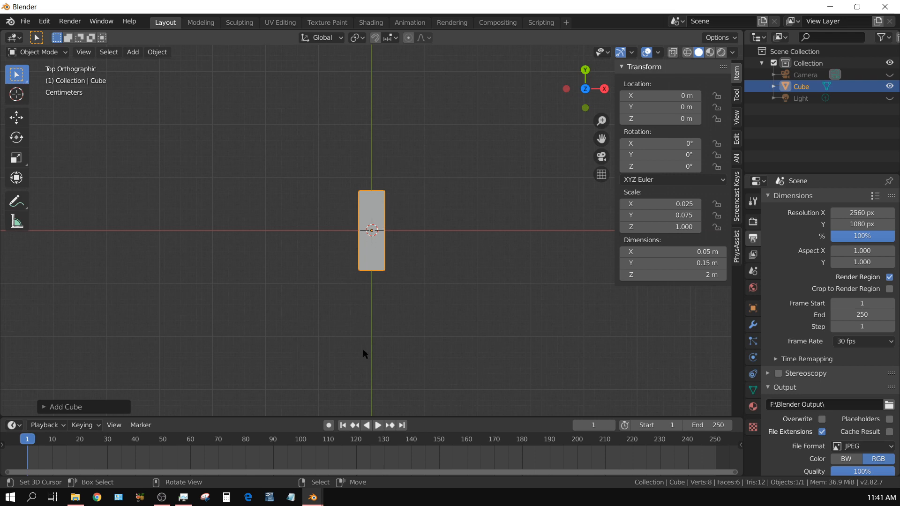
middle_drag(363, 348, 381, 327)
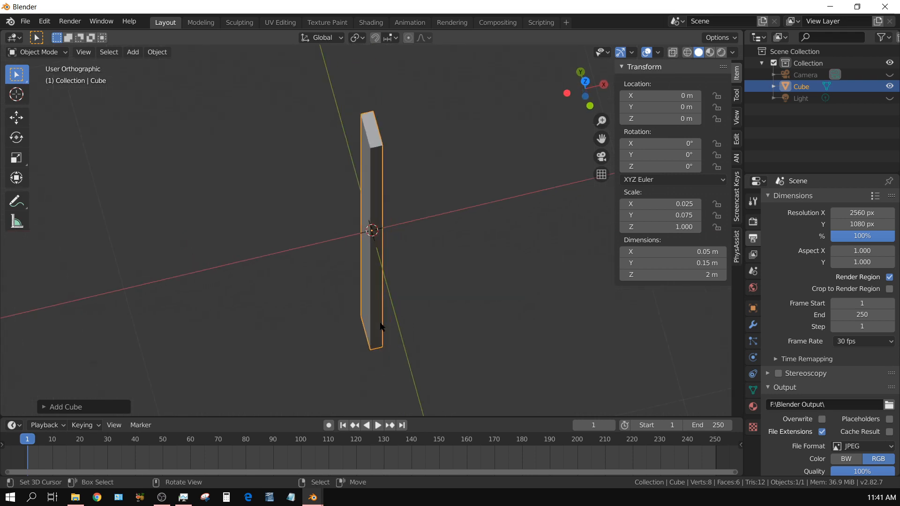
click(693, 277)
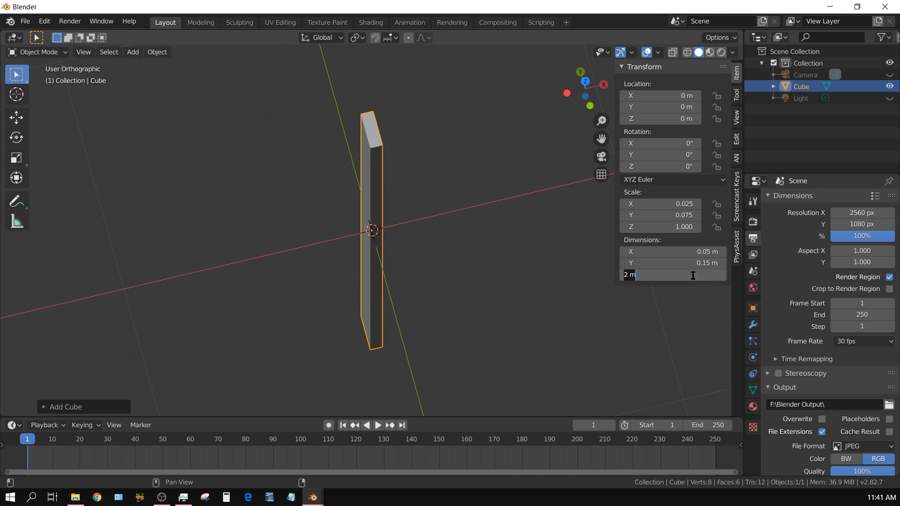
text(.3)
key(Return)
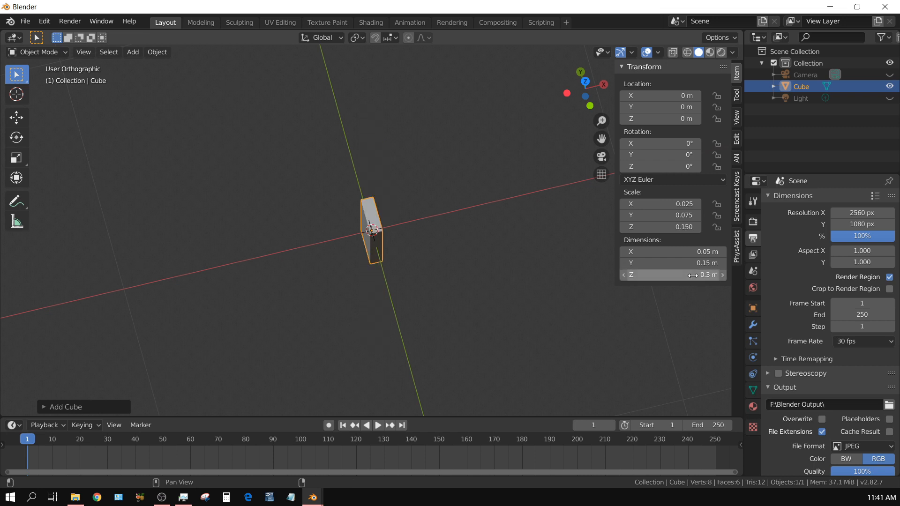
Apply the scale of the resized block
middle_drag(432, 319, 466, 310)
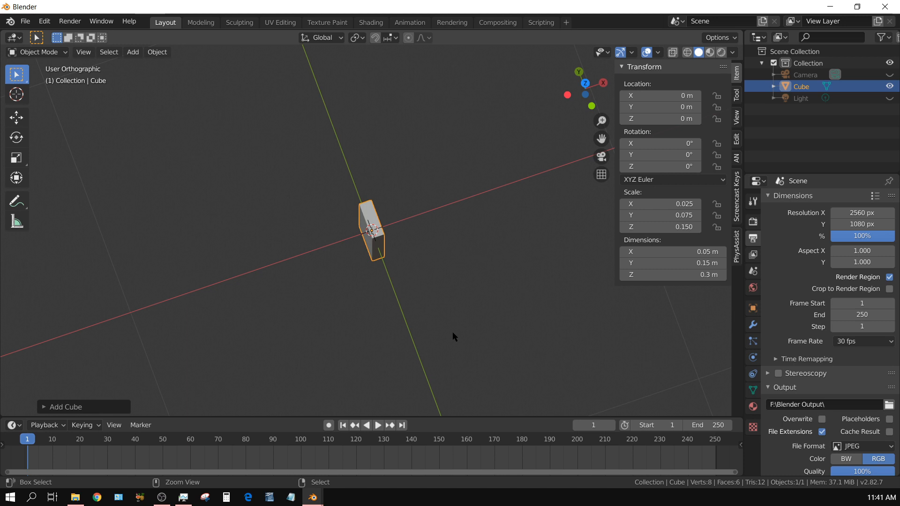
key(ctrl+a)
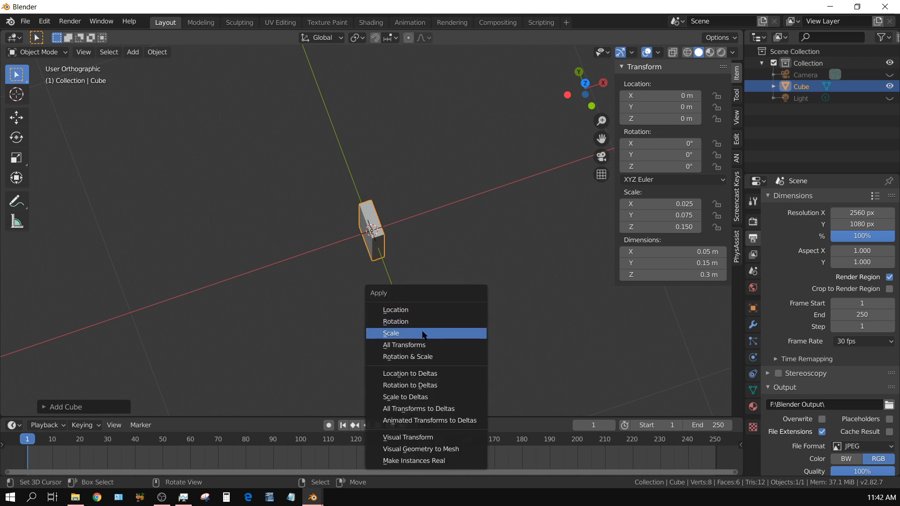
click(405, 333)
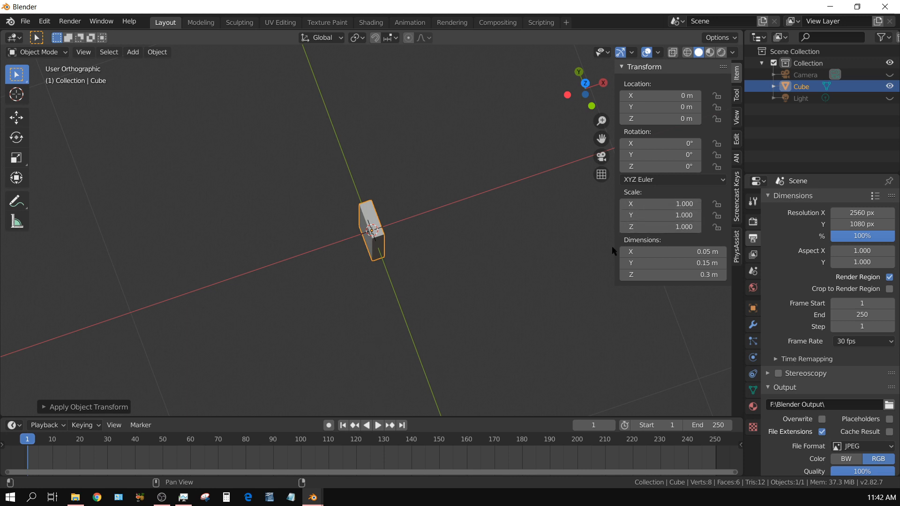
Duplicate the block five times in top view, placing the copies in a spaced row along the positive X axis
key(KP_7)
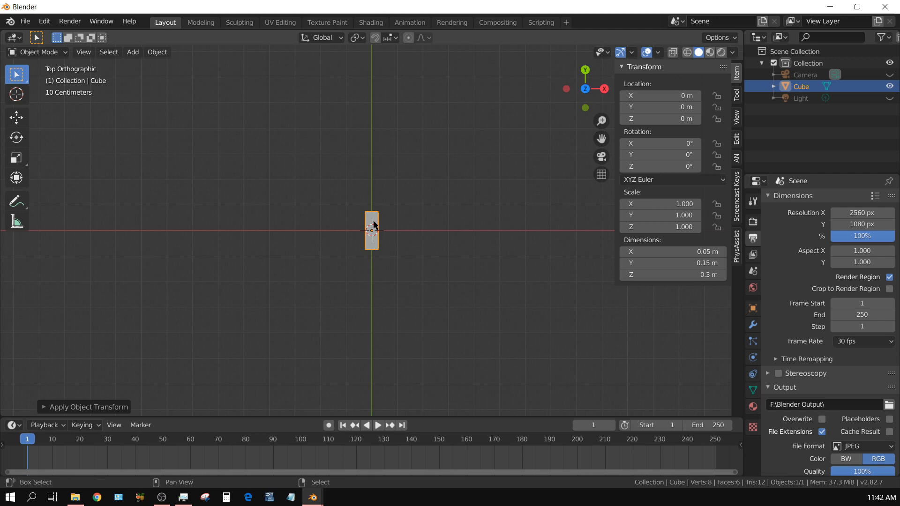
key(shift+d)
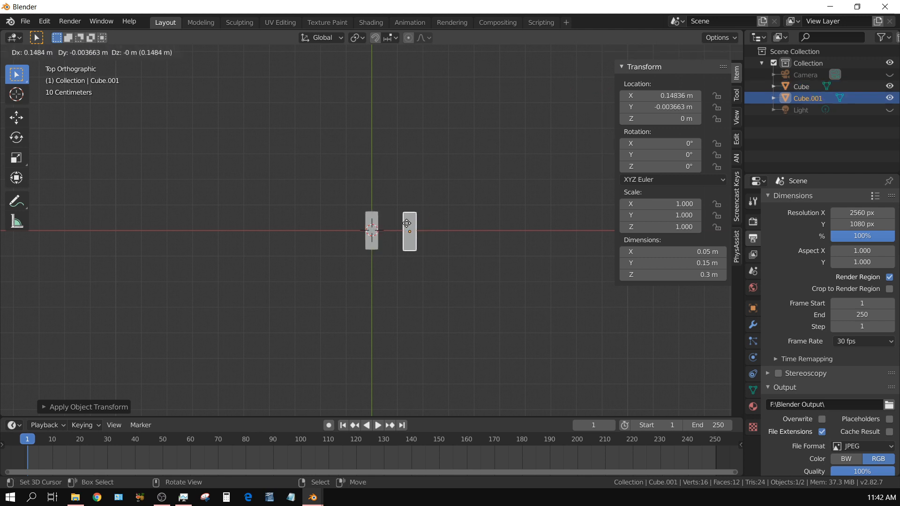
click(405, 222)
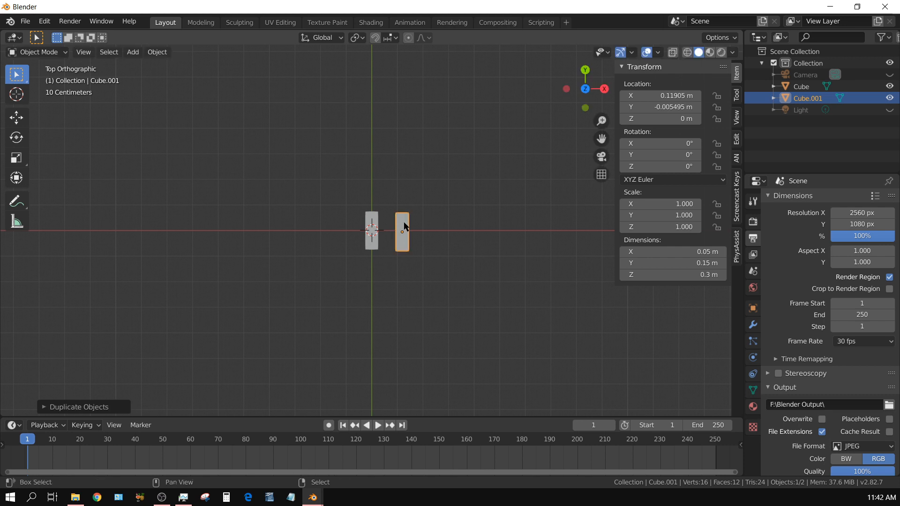
key(shift+d)
click(437, 225)
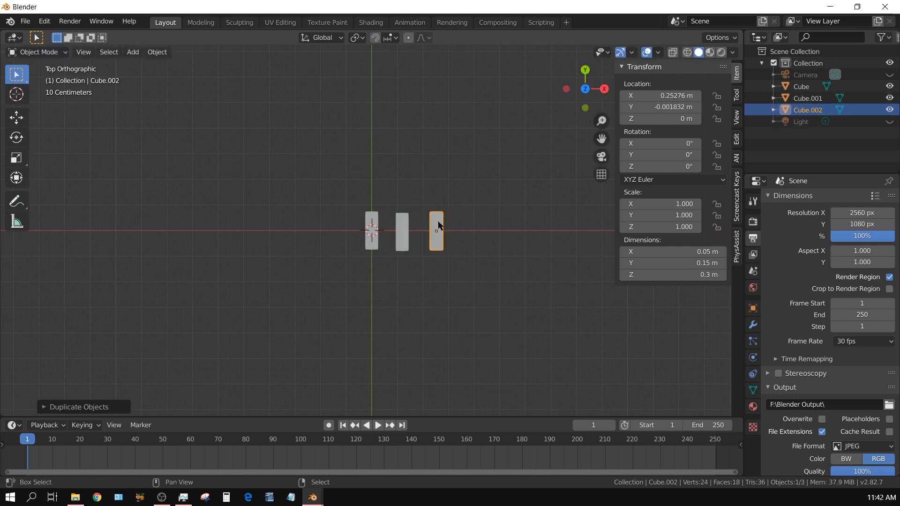
key(shift+d)
click(471, 223)
key(shift+d)
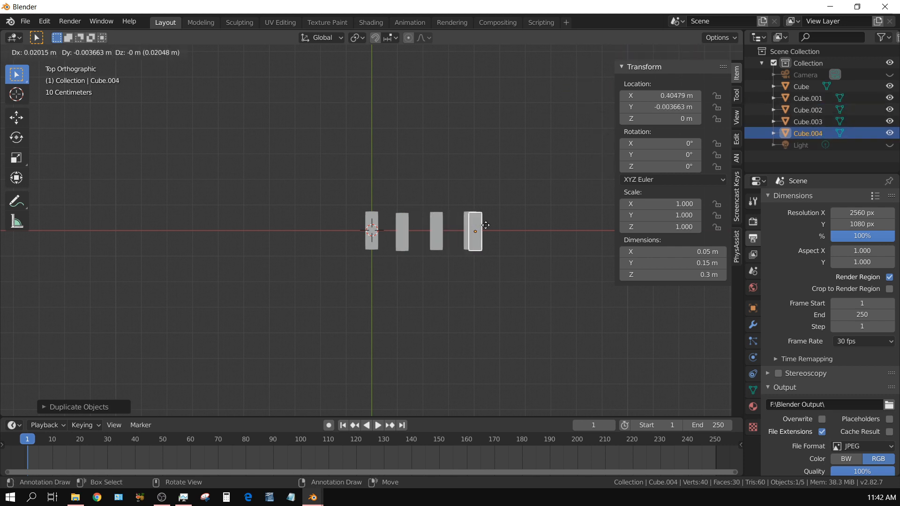
click(500, 224)
key(shift+d)
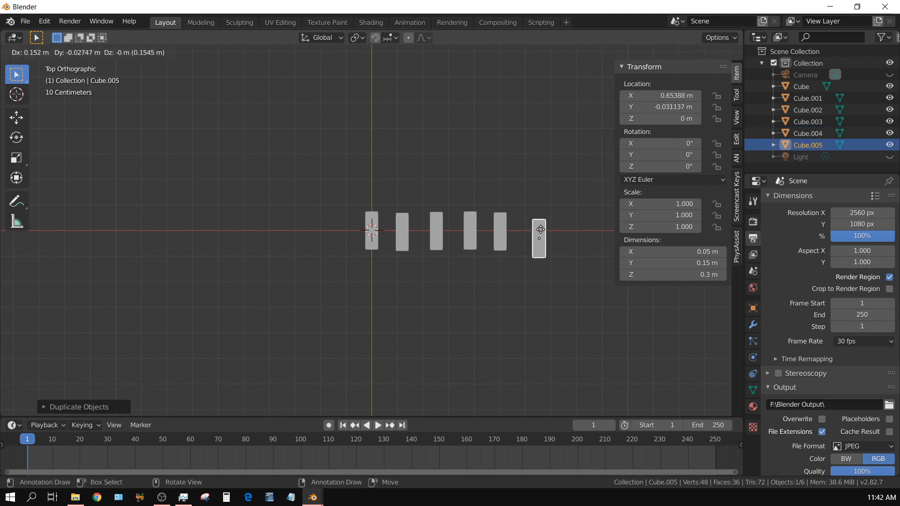
click(535, 222)
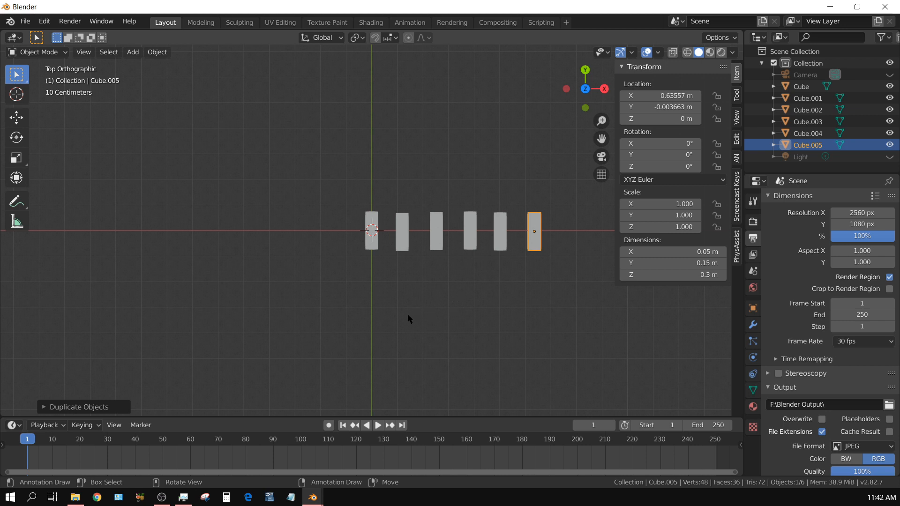
Delete the five duplicated blocks, keeping only the original at the origin
drag(392, 302, 545, 190)
key(Delete)
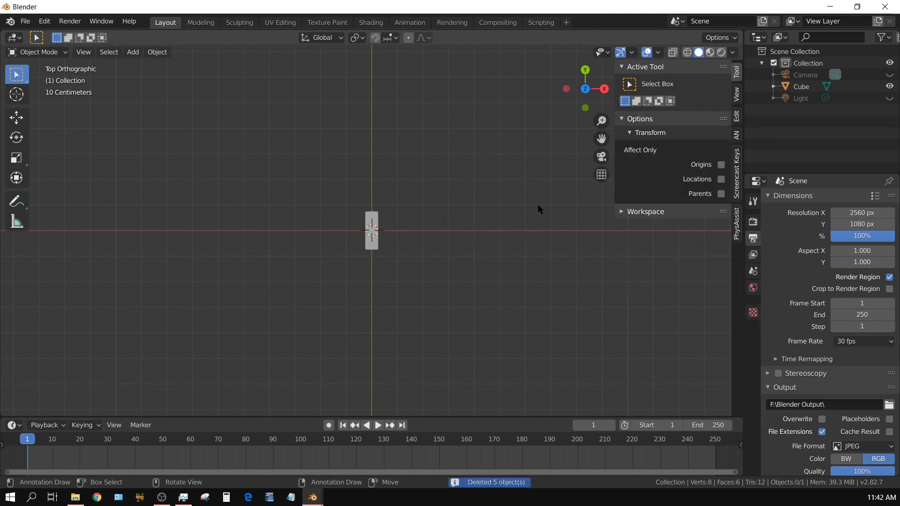
Assign a new material to the remaining block
click(376, 219)
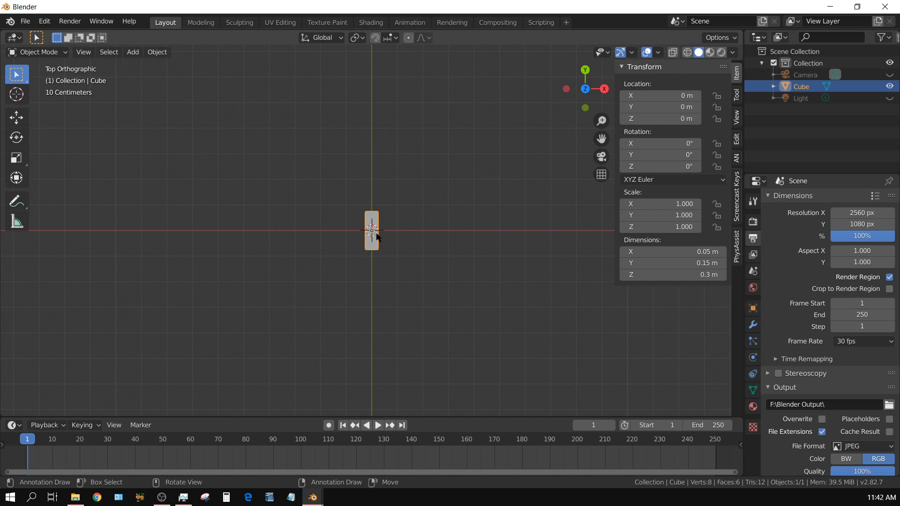
click(753, 406)
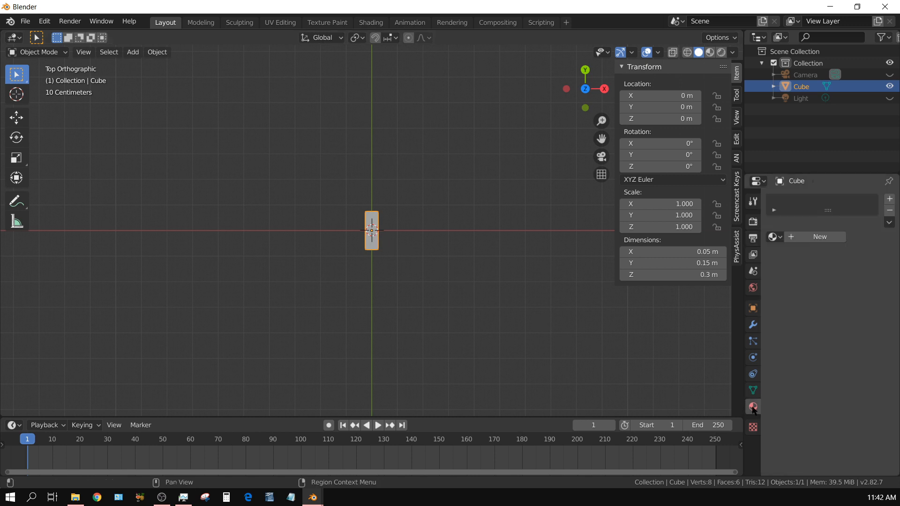
click(819, 237)
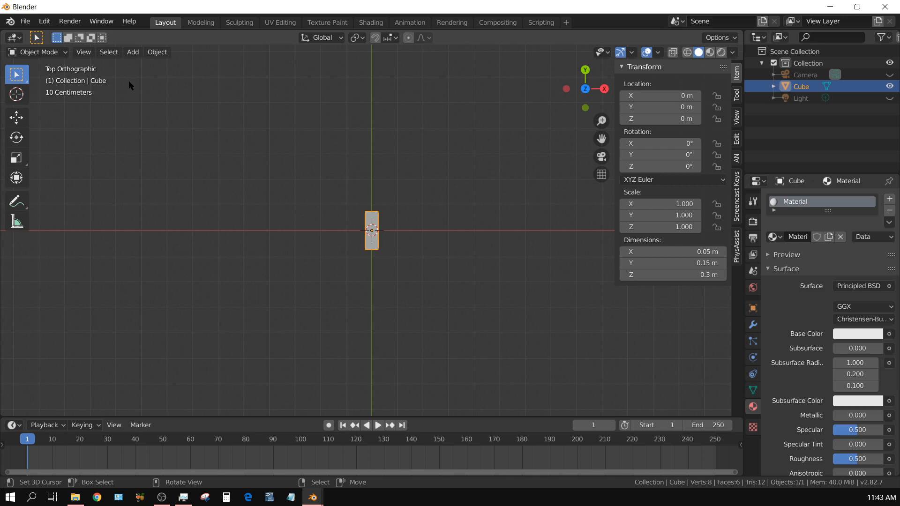
Add a path curve at the origin and frame it in the view
click(133, 52)
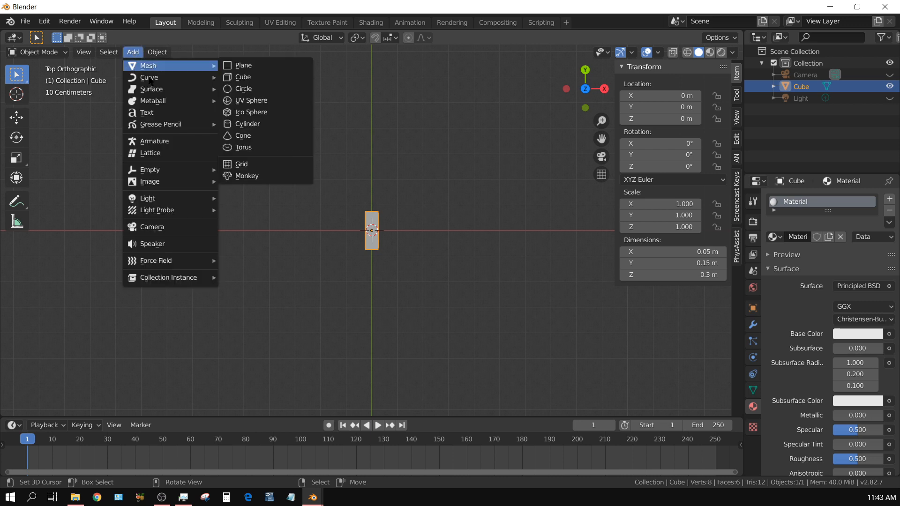
mouse_move(158, 80)
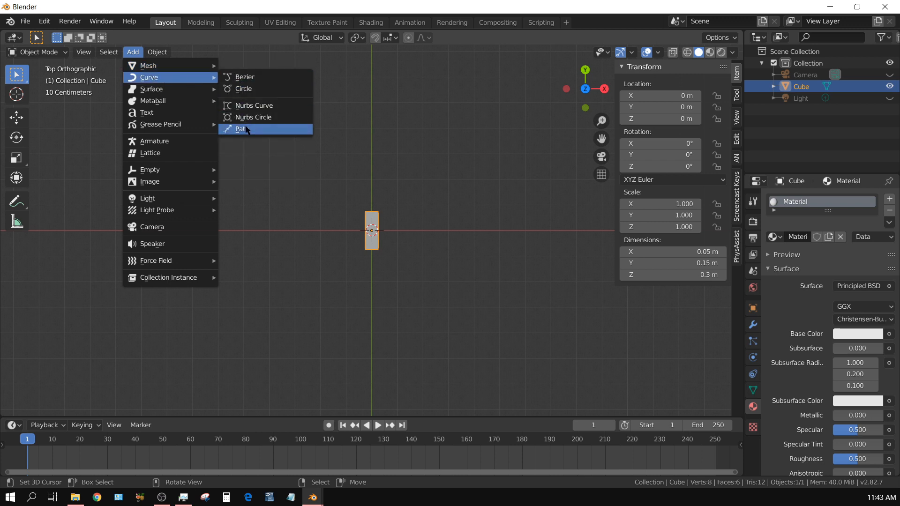
click(242, 129)
key(KP_Decimal)
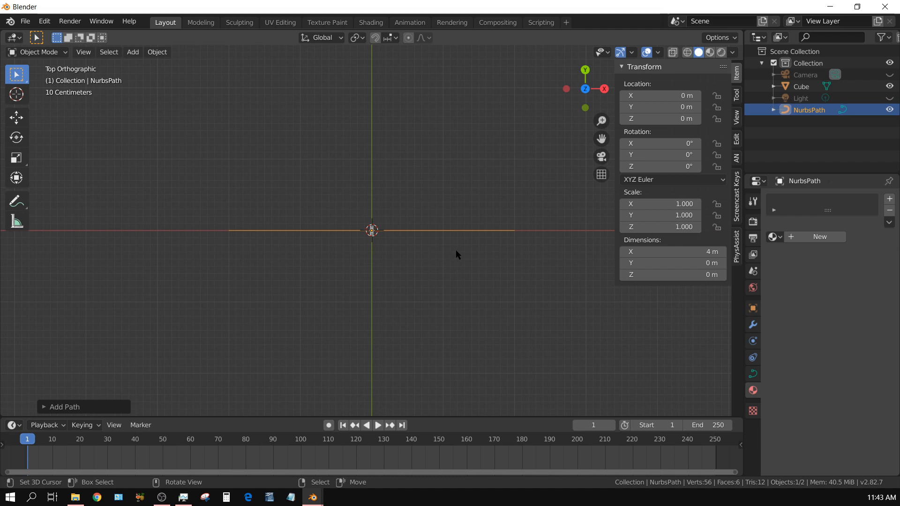
Extrude the path's positive-X end point in Edit Mode along the X axis to about X 80 m
key(Tab)
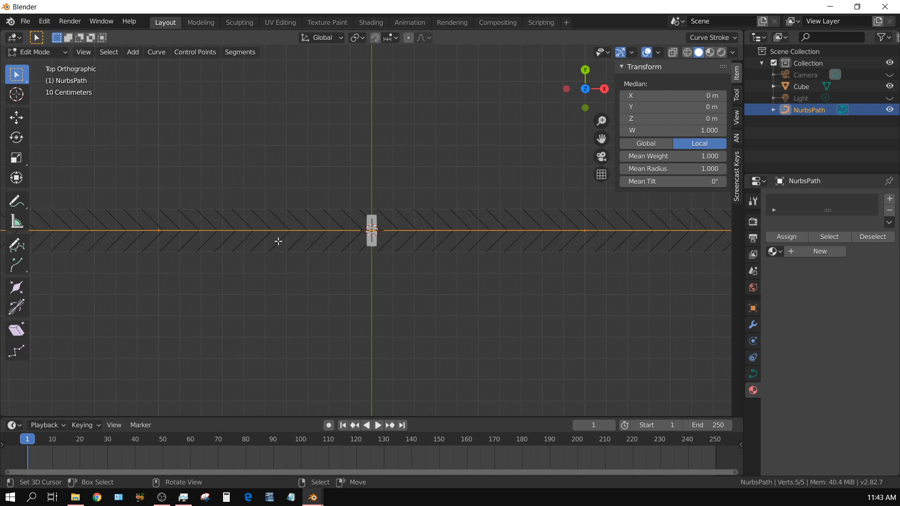
scroll(598, 293, down, 5)
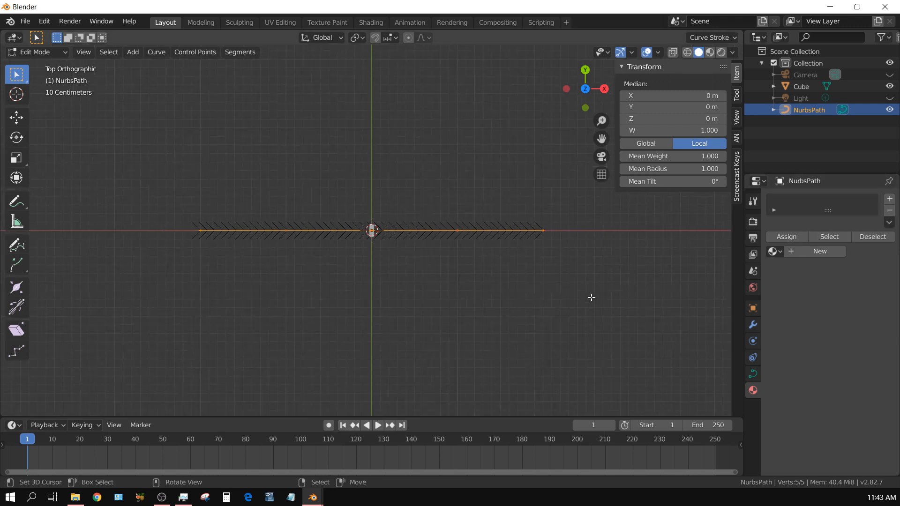
shift+middle_drag(542, 275, 410, 332)
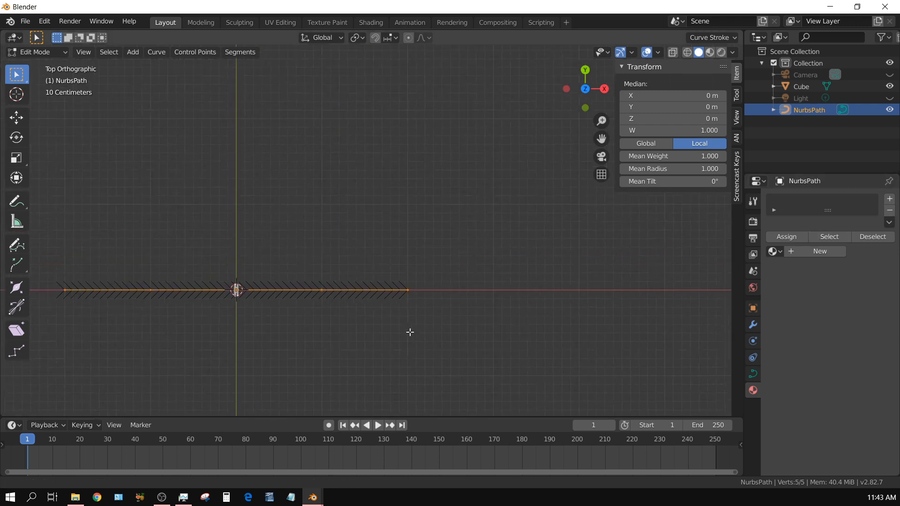
click(408, 290)
scroll(430, 337, down, 8)
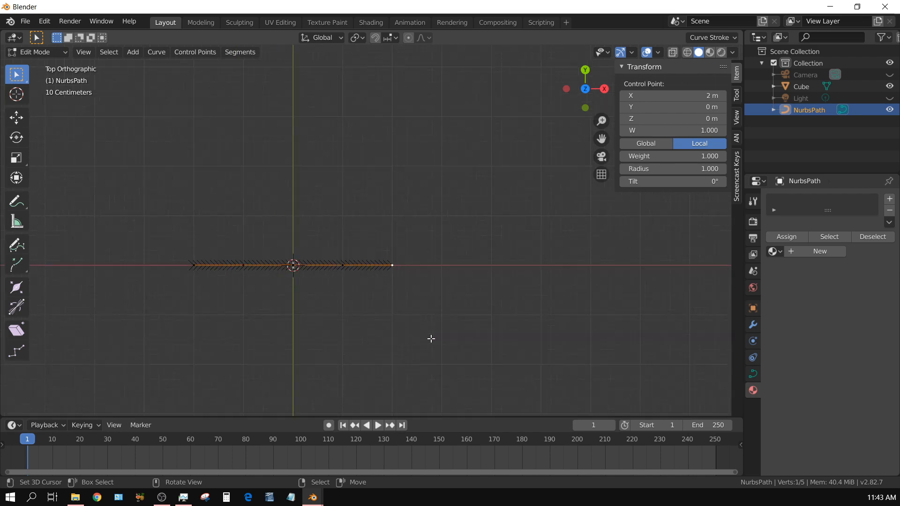
scroll(439, 317, down, 5)
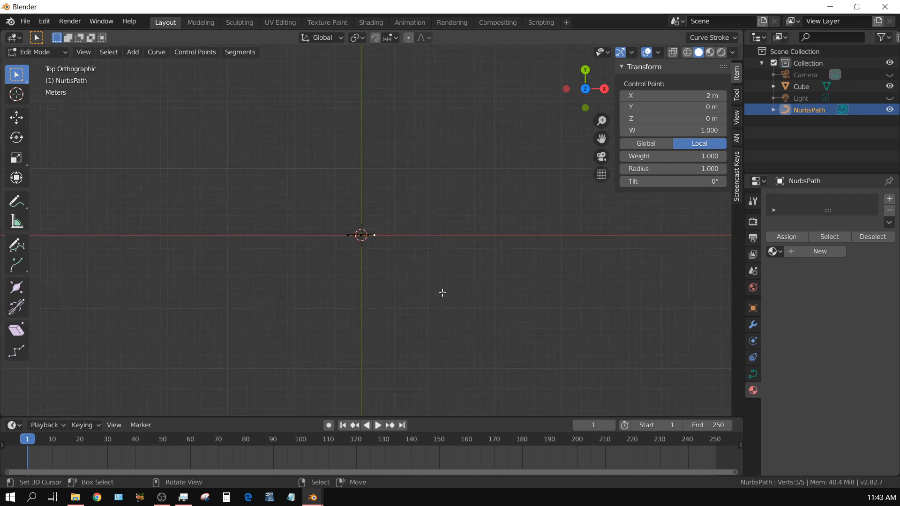
shift+middle_drag(442, 294, 179, 409)
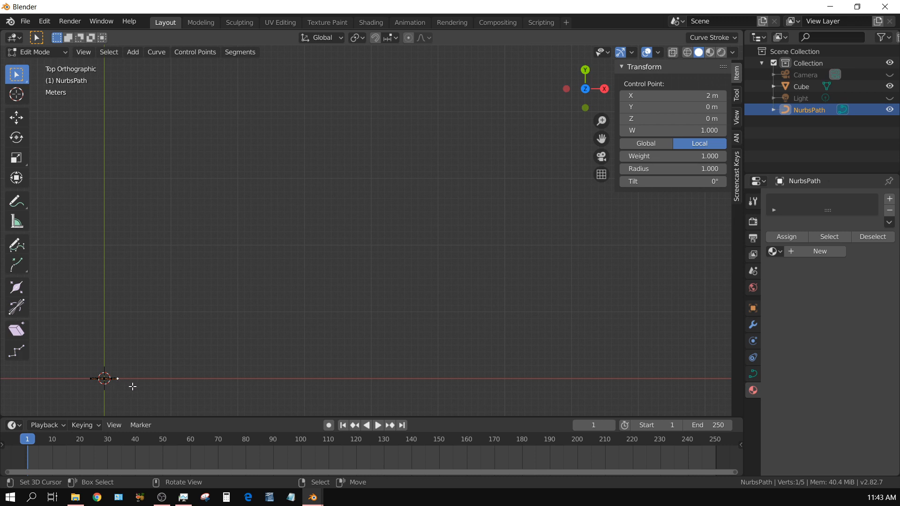
key(e)
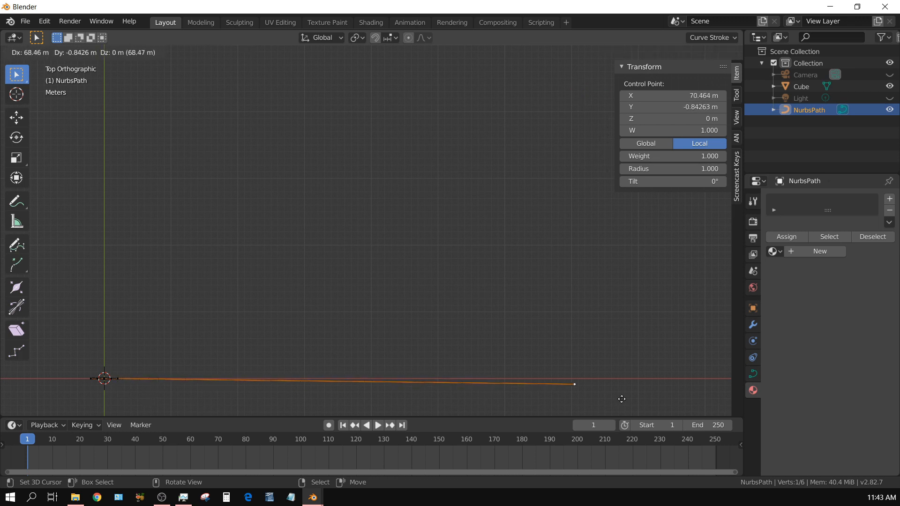
click(671, 395)
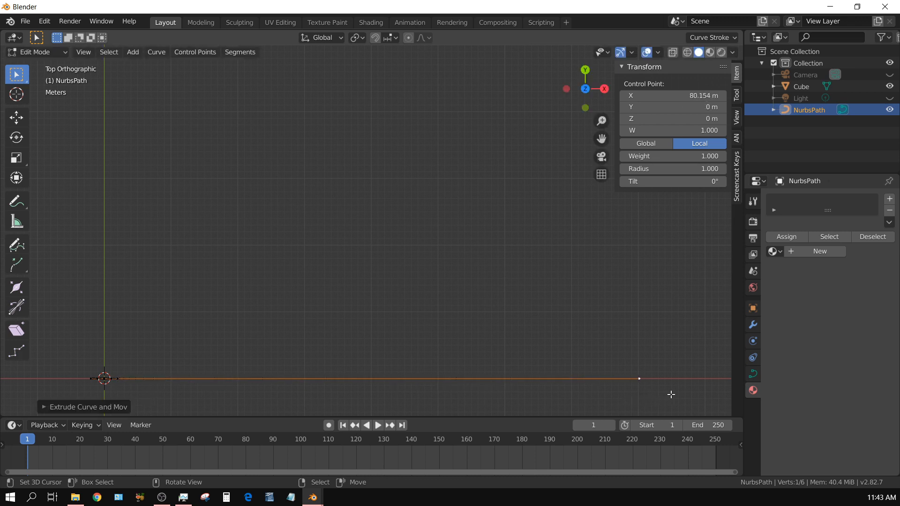
Extrude three more points from the path's end, bending it toward positive Y and back to about X 47 m, Y 16 m
key(e)
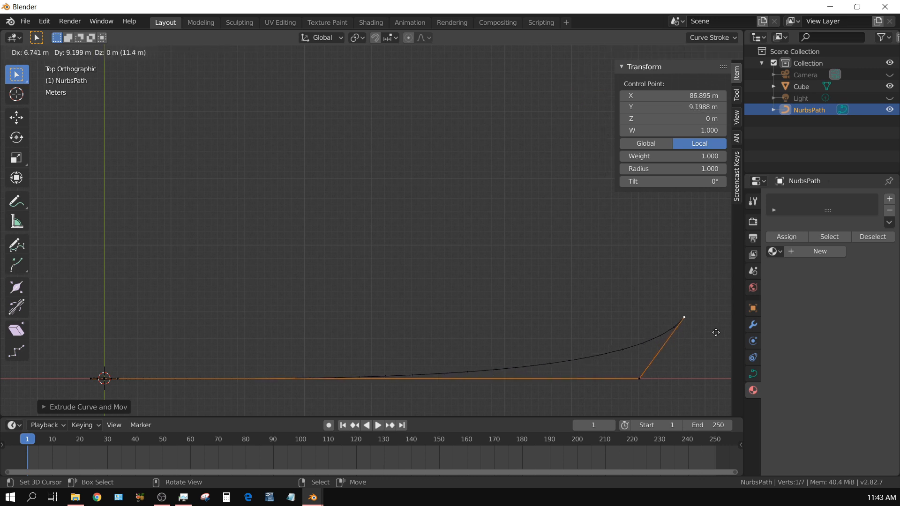
click(712, 328)
key(e)
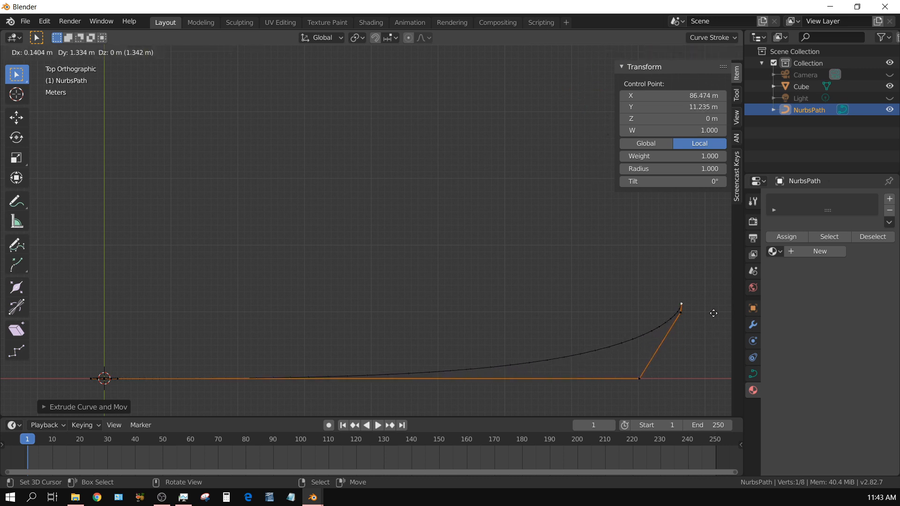
click(683, 261)
key(e)
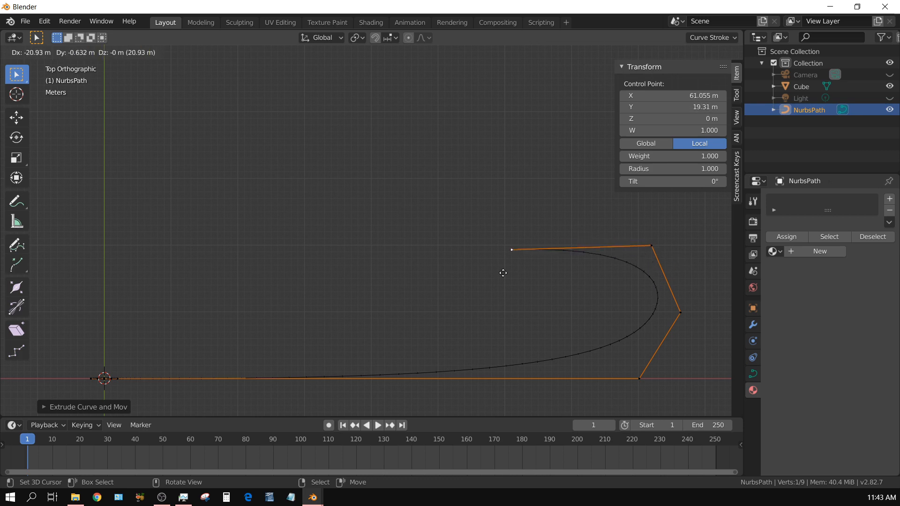
click(450, 286)
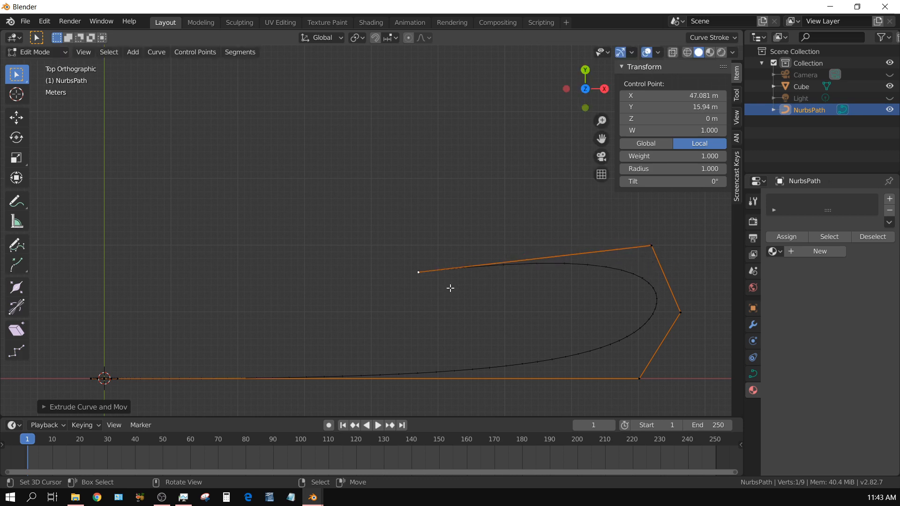
Extrude four more points to turn the path into an S-shape ending at about X 39 m, Y 26 m, and return to Object Mode
key(e)
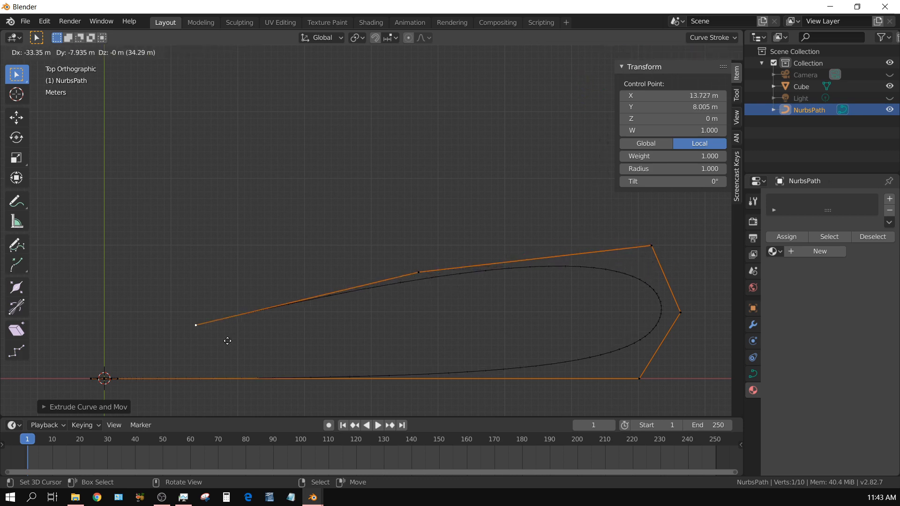
click(228, 341)
key(e)
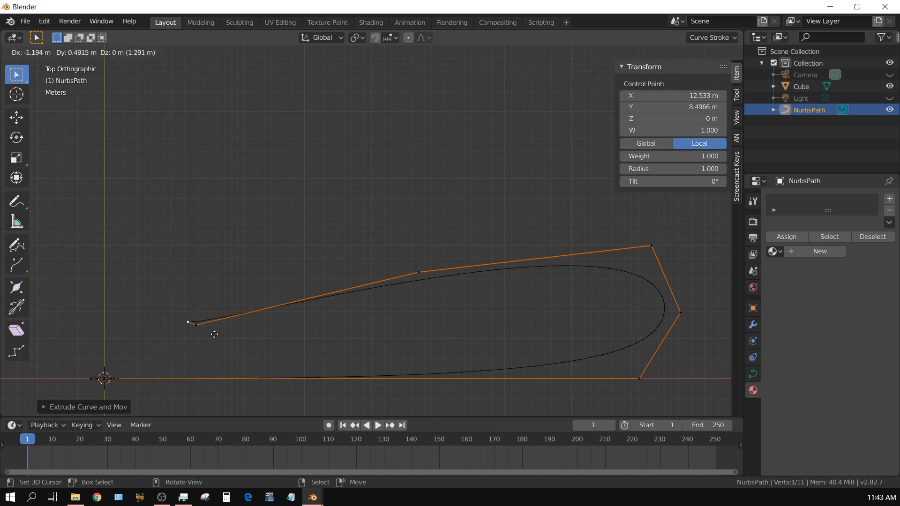
click(248, 209)
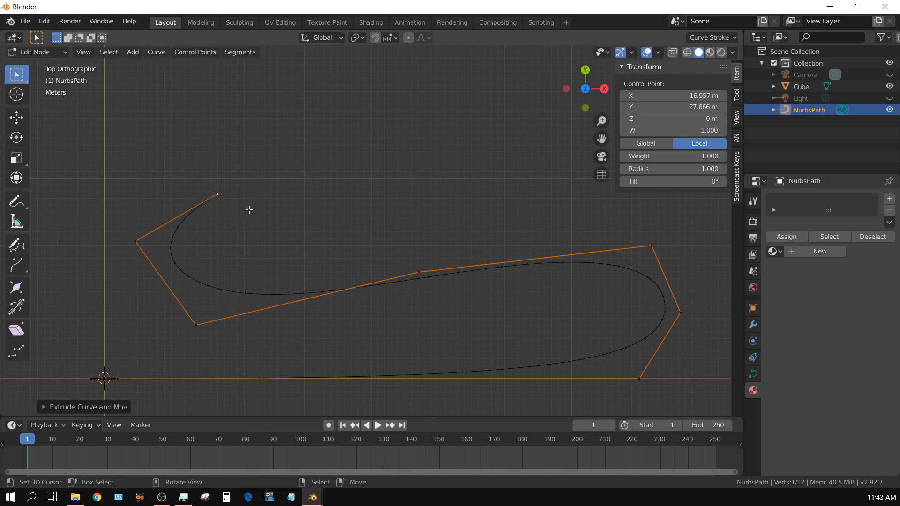
key(e)
click(398, 220)
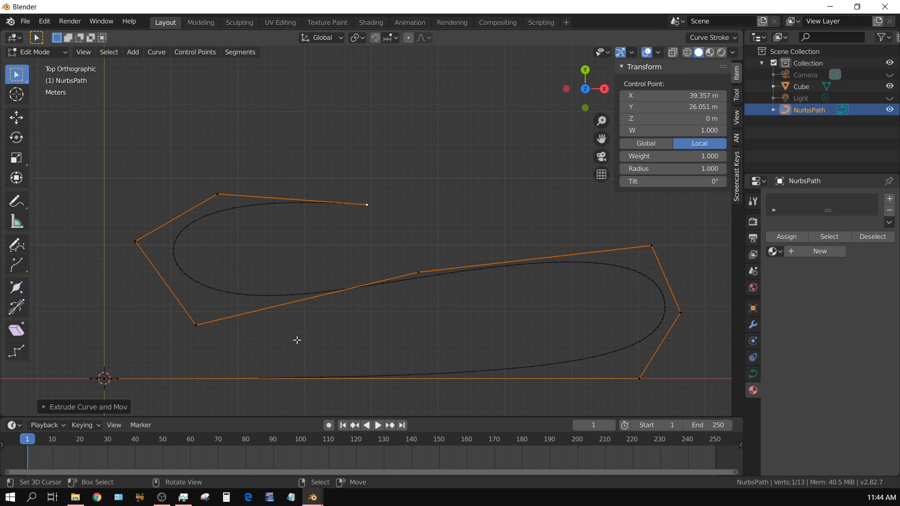
key(Tab)
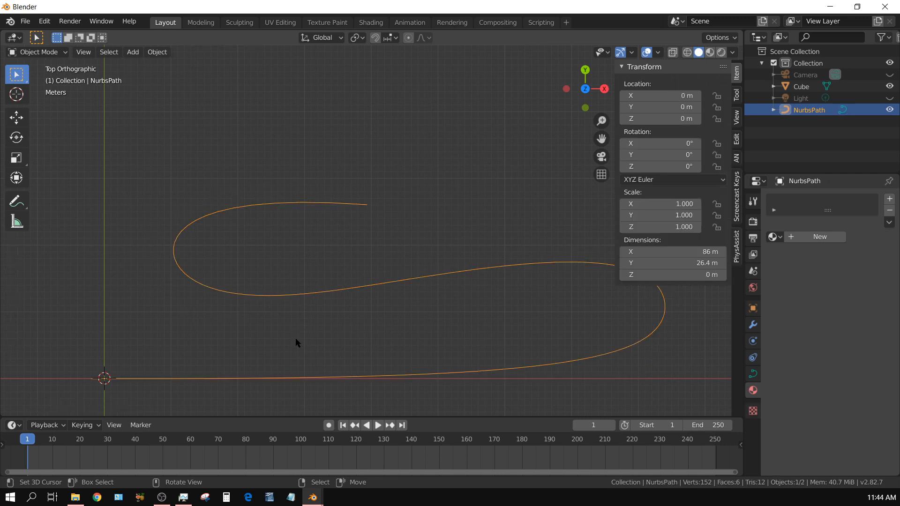
Select the block at the origin and add an Array modifier to it
shift+middle_drag(209, 390, 440, 257)
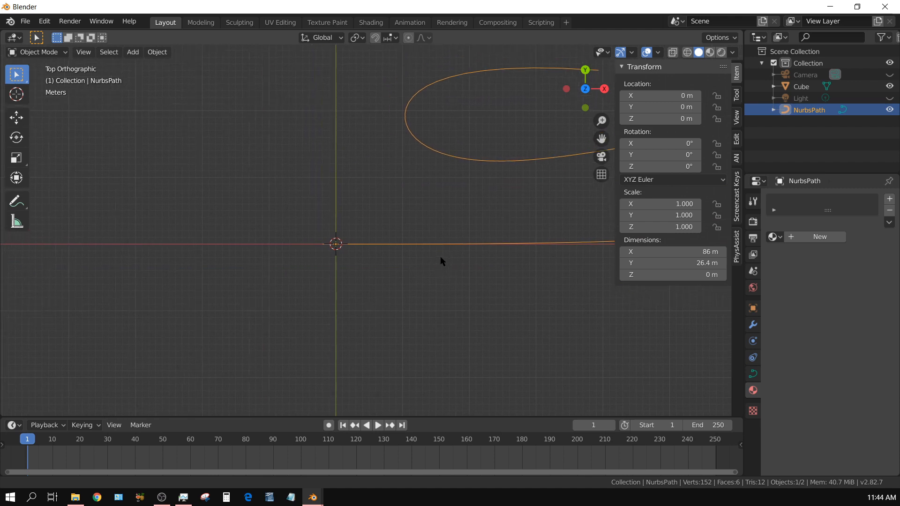
scroll(341, 314, up, 8)
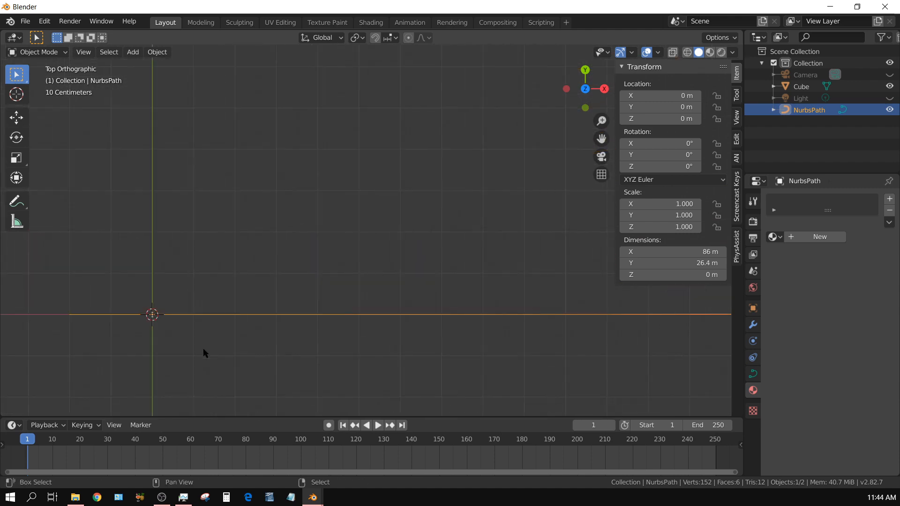
shift+middle_drag(203, 353, 390, 302)
scroll(454, 275, up, 8)
click(484, 290)
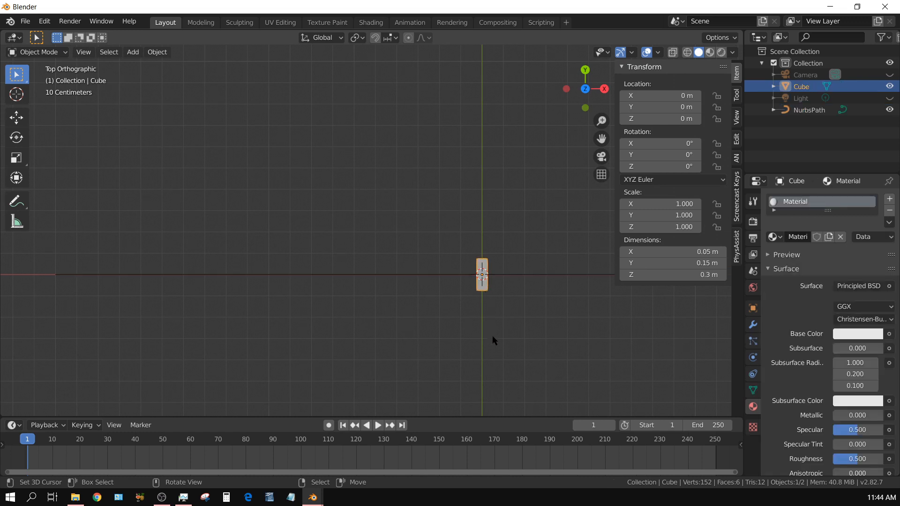
click(753, 326)
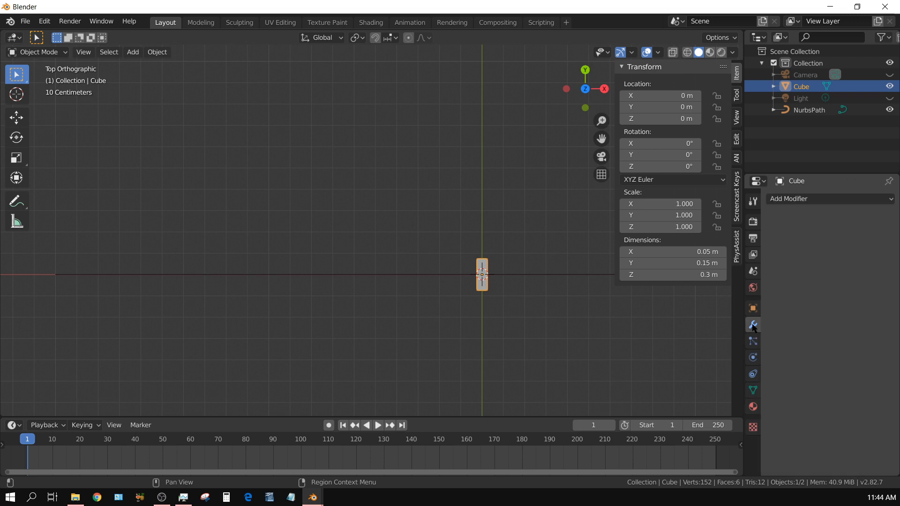
click(797, 199)
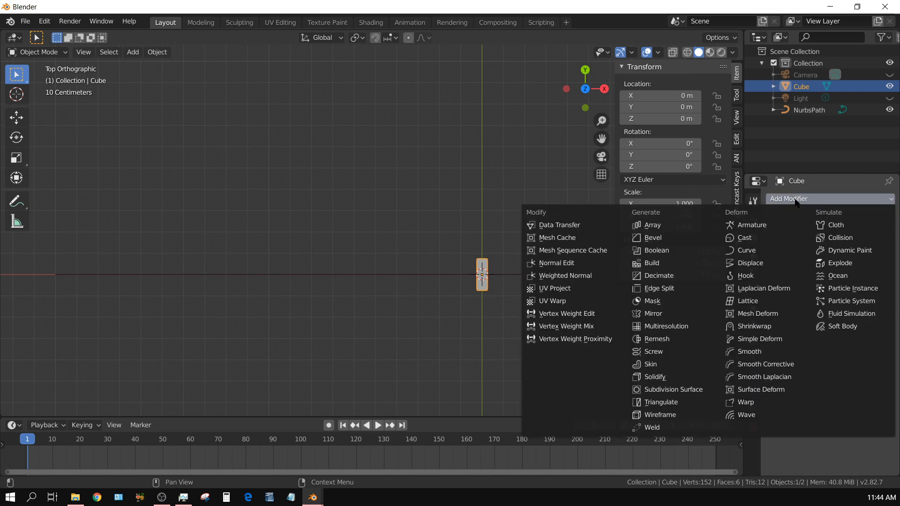
click(652, 226)
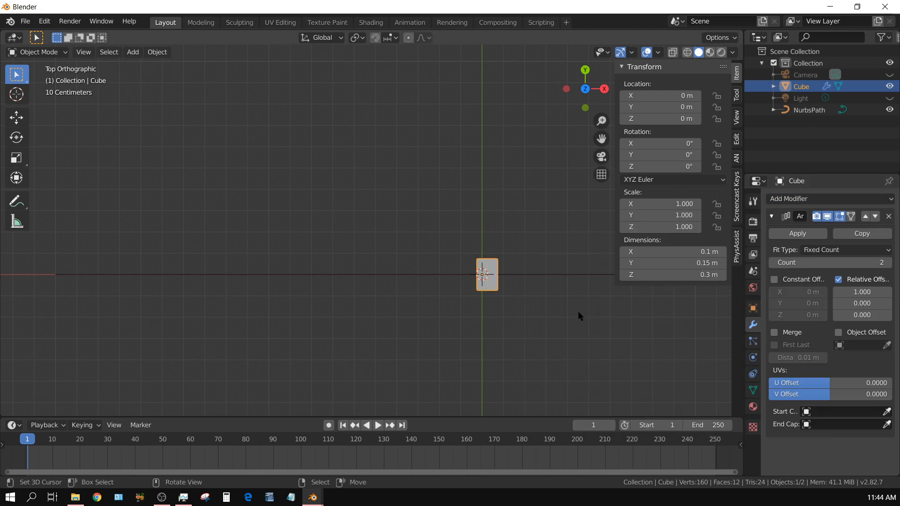
Set the array's relative X offset to 3 to space the blocks apart
scroll(484, 319, up, 4)
shift+middle_drag(589, 336, 391, 231)
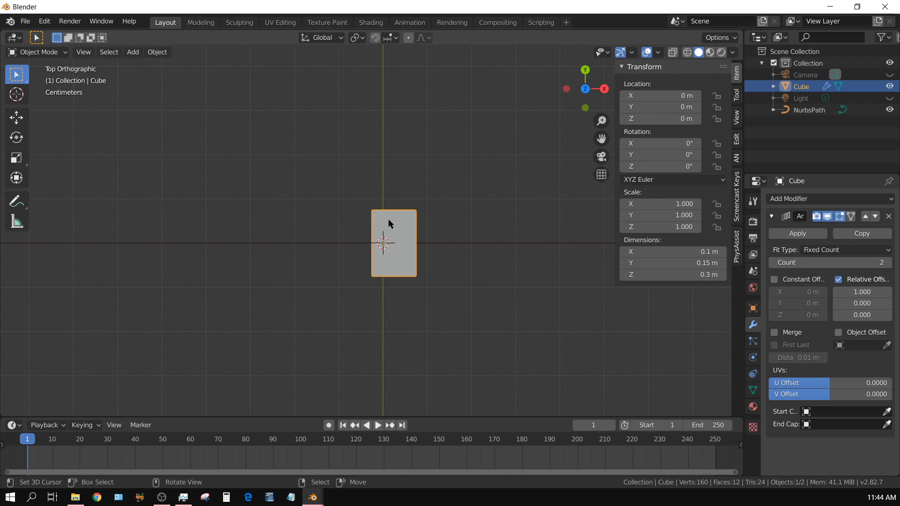
click(865, 292)
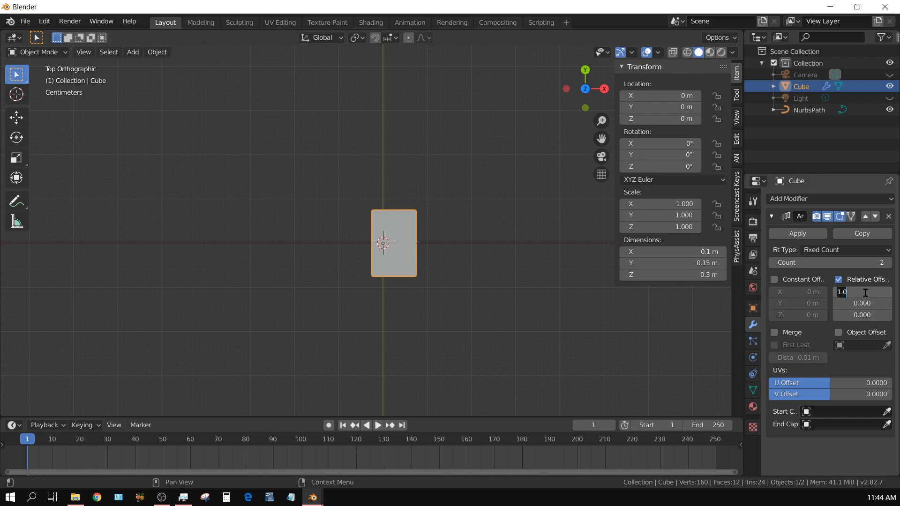
text(3)
key(Return)
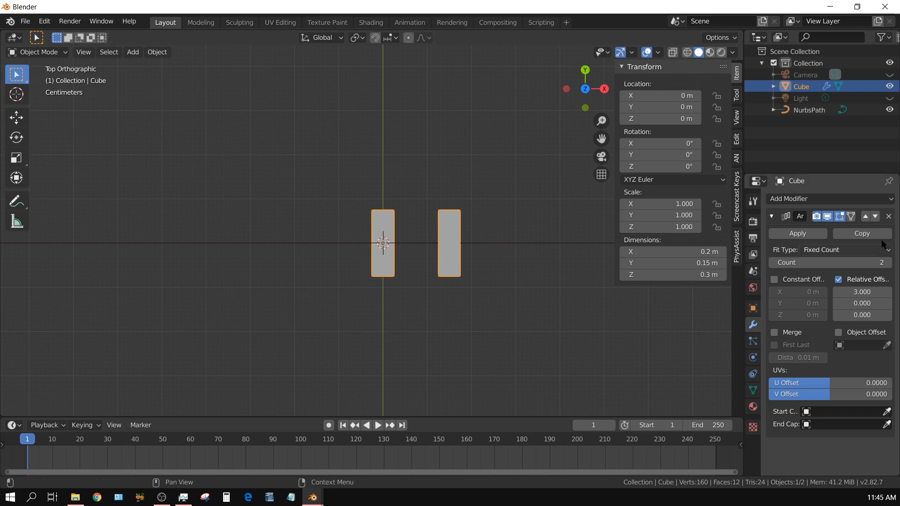
Add a Curve modifier to the block with NurbsPath as its curve object
click(806, 199)
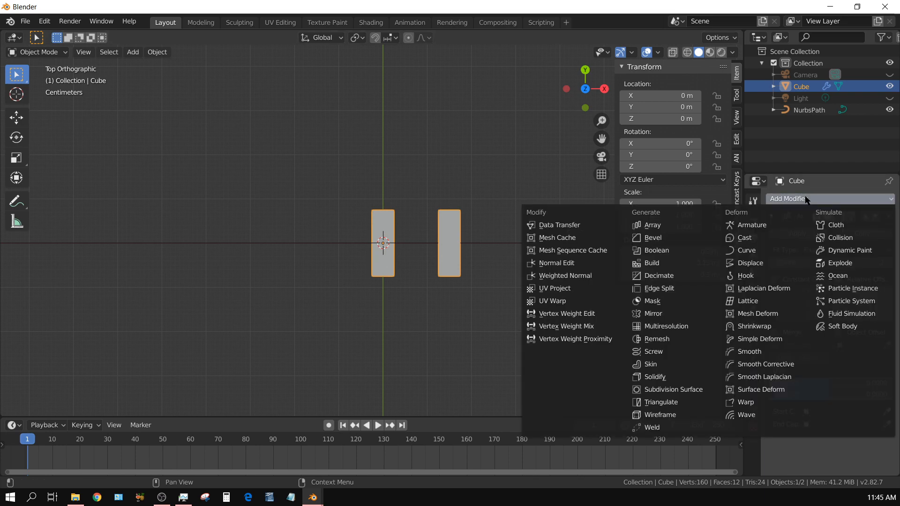
click(746, 250)
scroll(814, 393, down, 4)
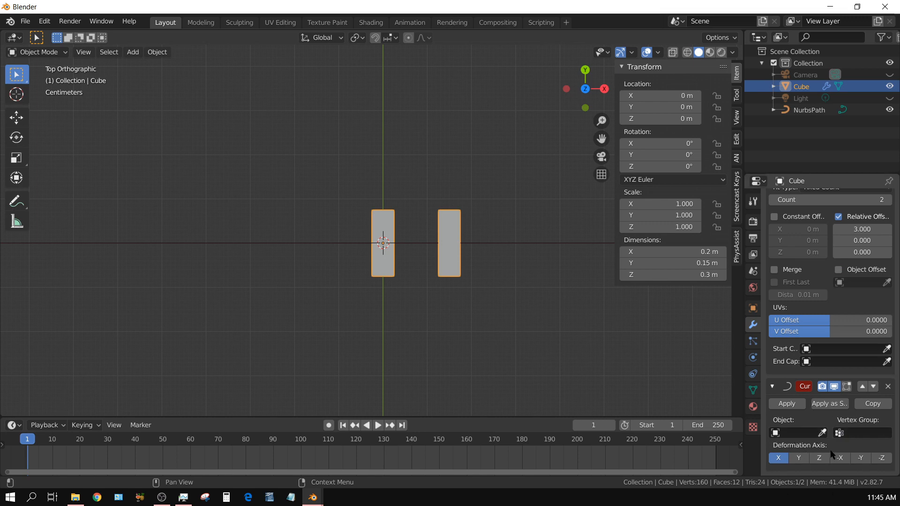
click(793, 433)
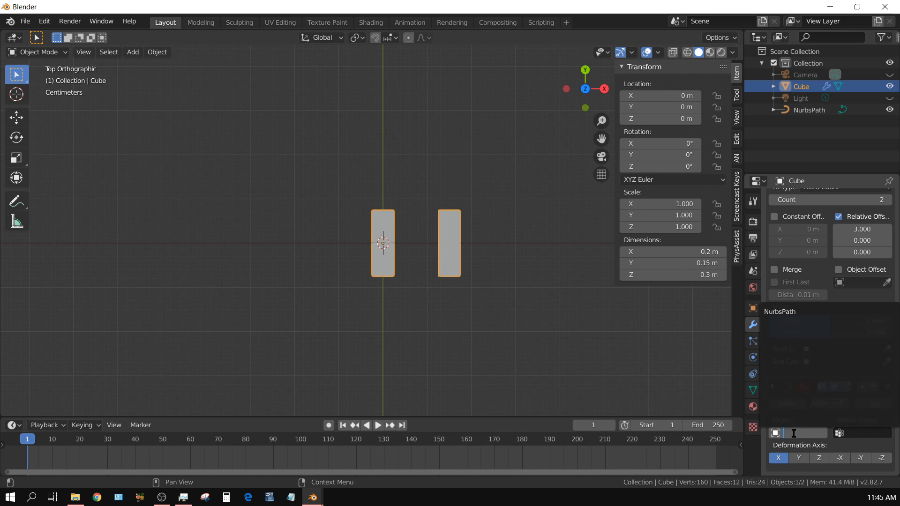
click(787, 312)
Examine where the arrayed blocks sit along the path relative to the origin, and review the block's modifier settings
scroll(419, 372, down, 5)
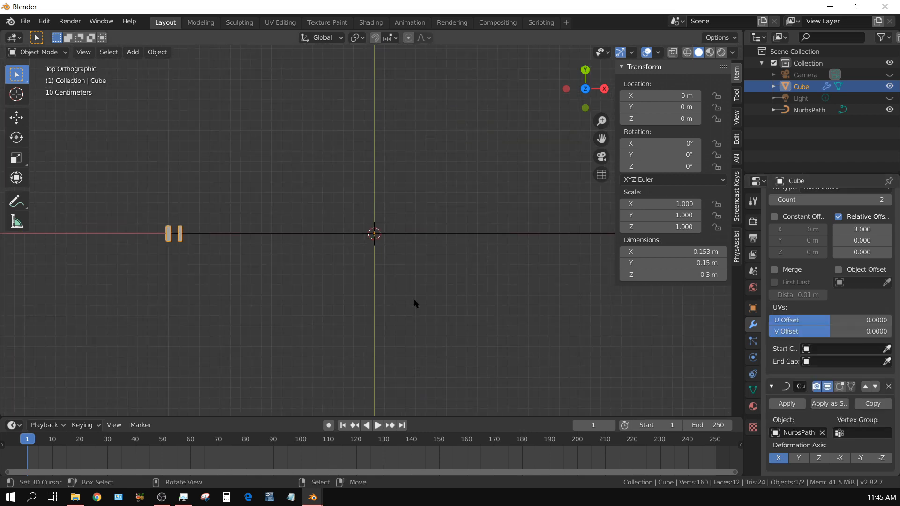
scroll(531, 236, down, 5)
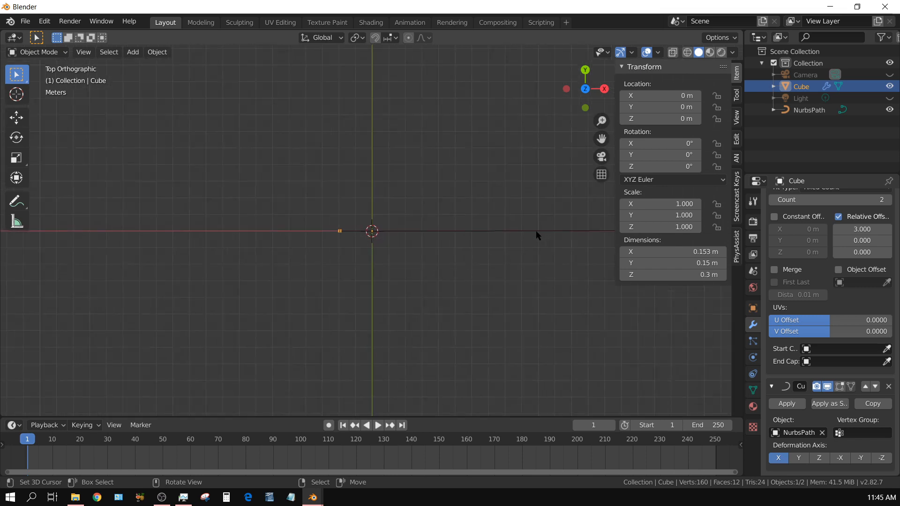
shift+middle_drag(536, 231, 479, 261)
scroll(337, 362, down, 4)
scroll(338, 361, up, 6)
scroll(479, 261, up, 6)
shift+middle_drag(322, 342, 449, 290)
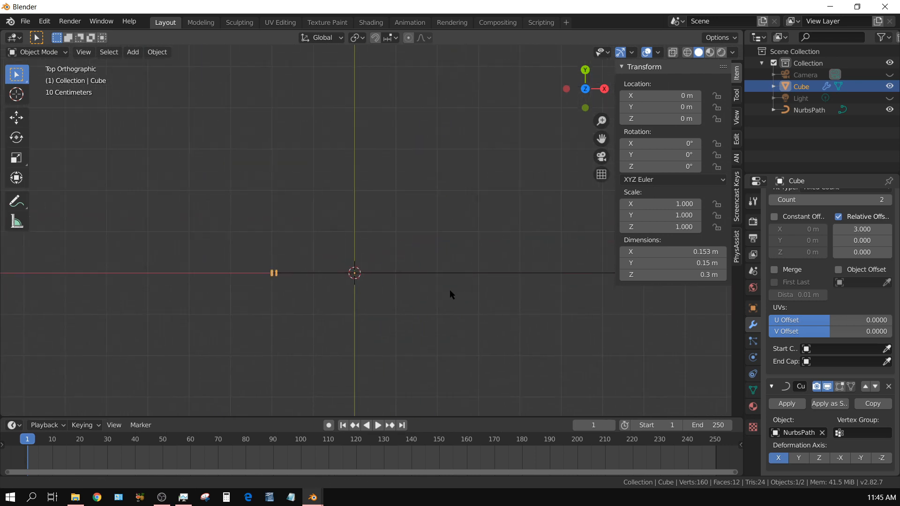
scroll(449, 291, up, 3)
scroll(449, 291, up, 1)
shift+middle_drag(348, 361, 463, 285)
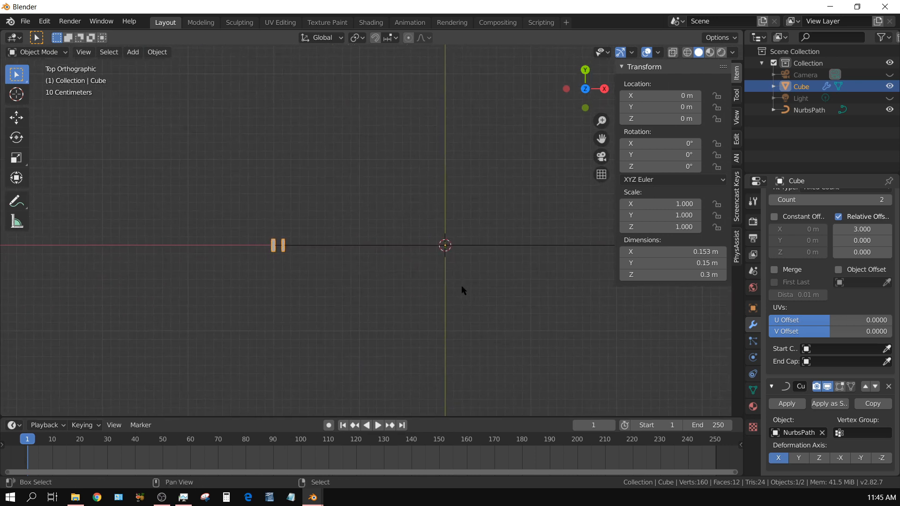
scroll(450, 294, up, 3)
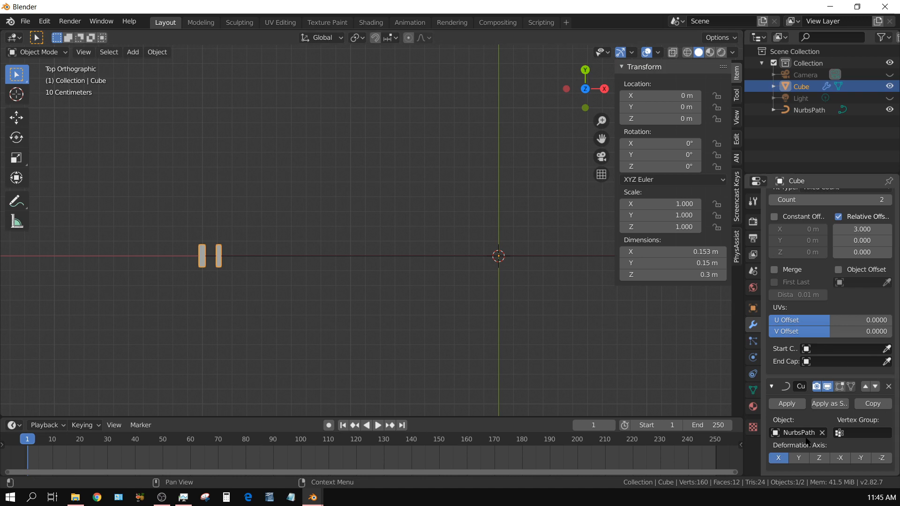
scroll(829, 350, up, 3)
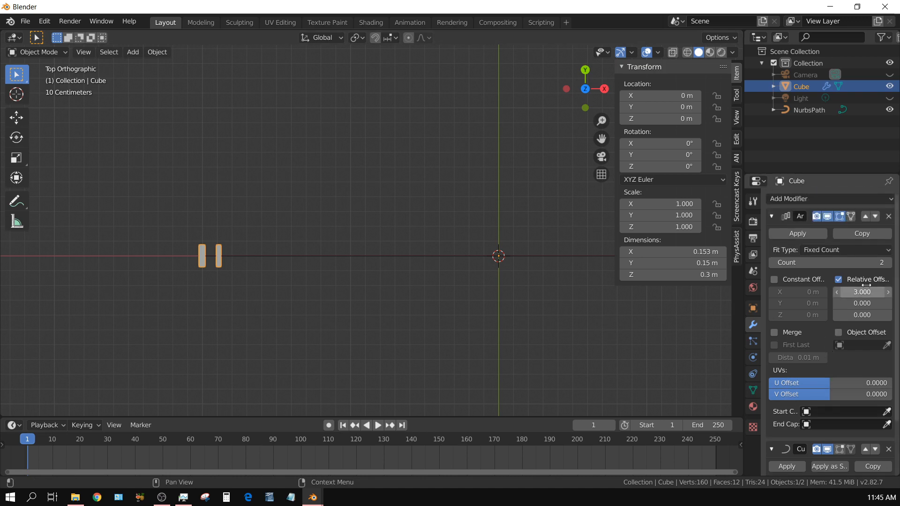
Raise the block's array count to 12 and further to 1000 to extend the row along the path
click(815, 265)
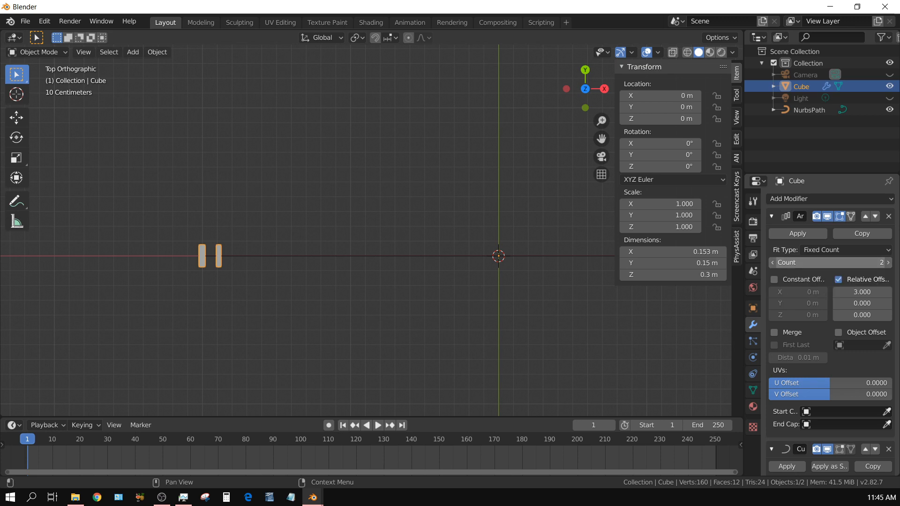
drag(815, 264, 862, 265)
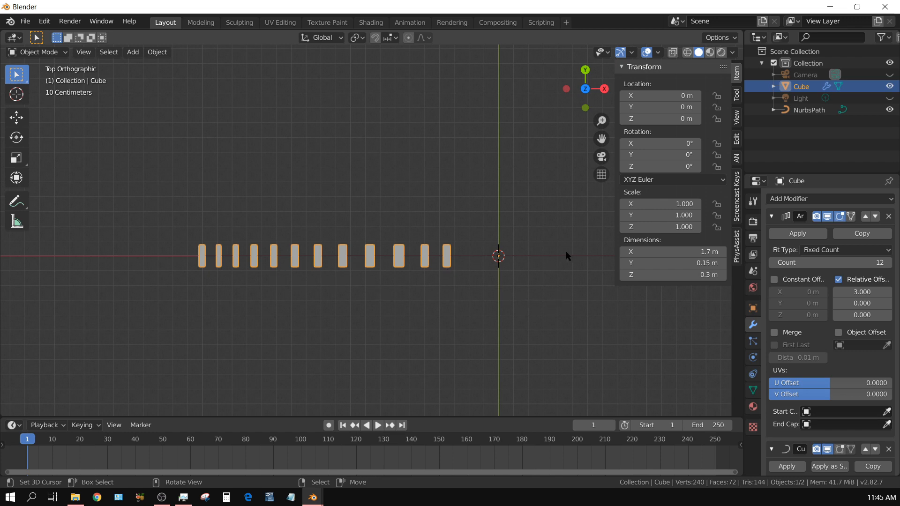
scroll(572, 287, down, 12)
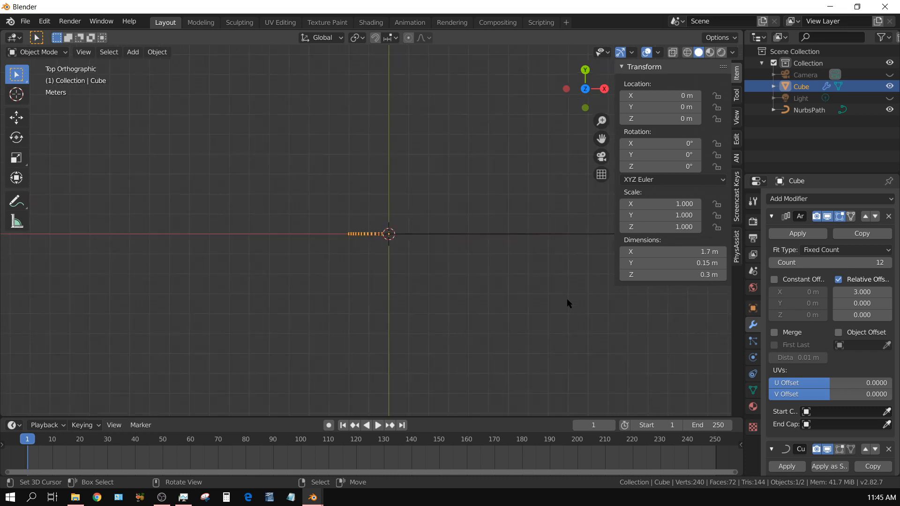
scroll(567, 299, up, 4)
shift+middle_drag(567, 299, 311, 402)
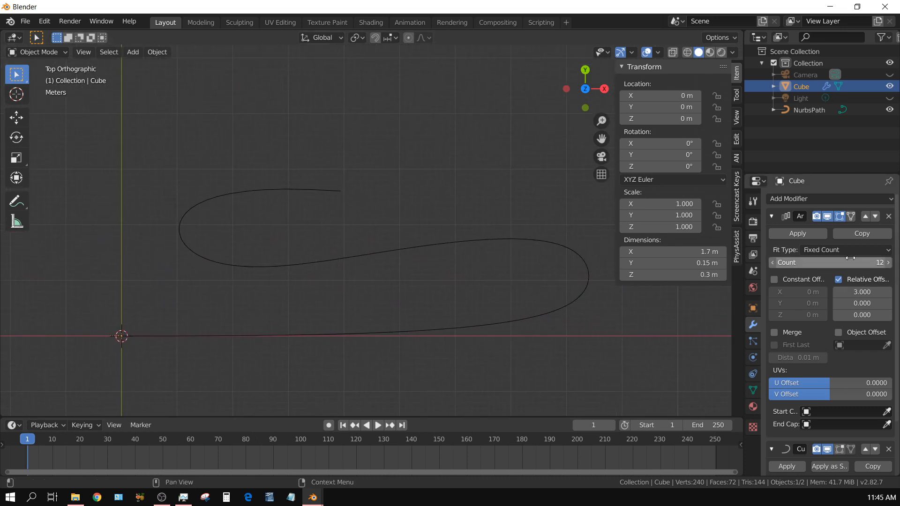
drag(810, 263, 890, 263)
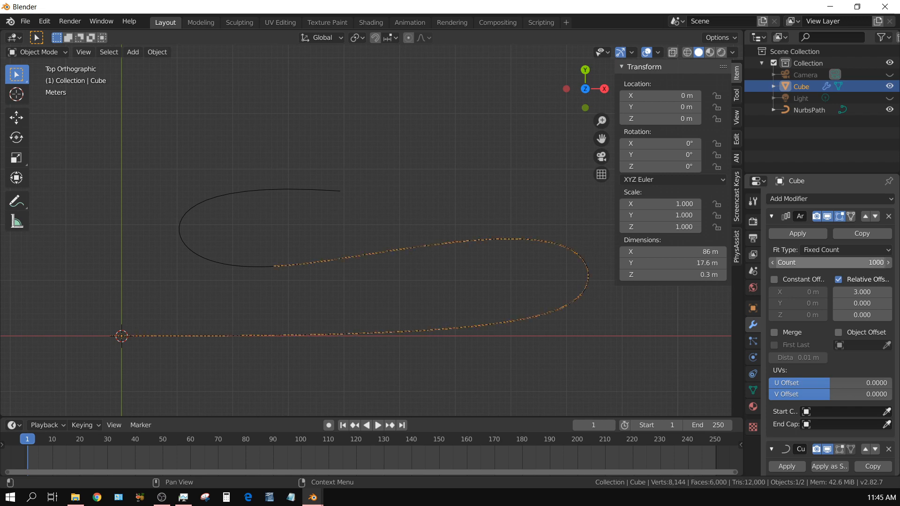
Try an array count of 876 for the block and undo the change
click(810, 265)
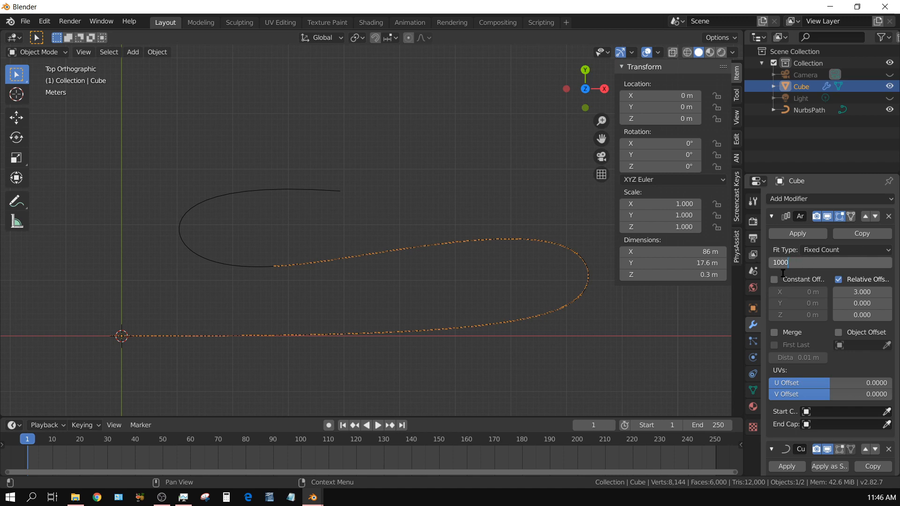
key(BackSpace)
key(BackSpace)
key(BackSpace)
key(BackSpace)
text(876)
key(Return)
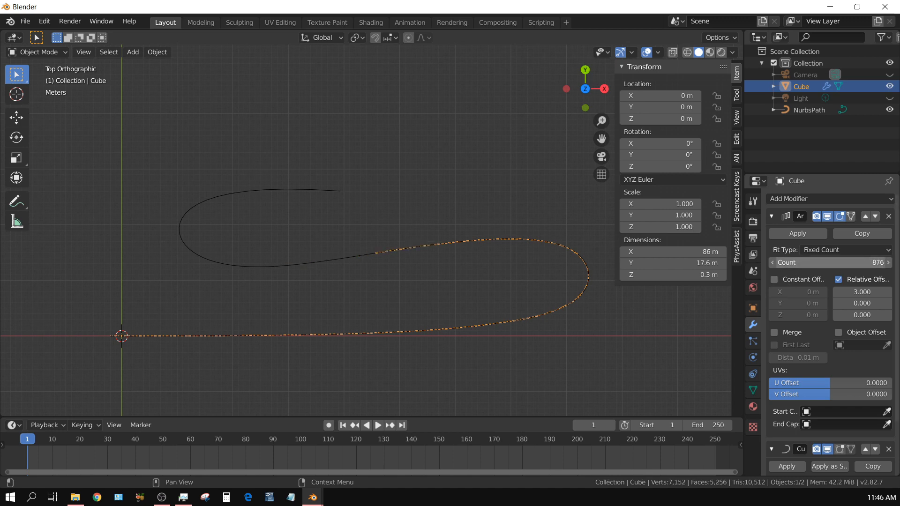
key(ctrl+z)
Increase the array count to 1200 and further to 1300 to carry the row around the upper bend
click(847, 265)
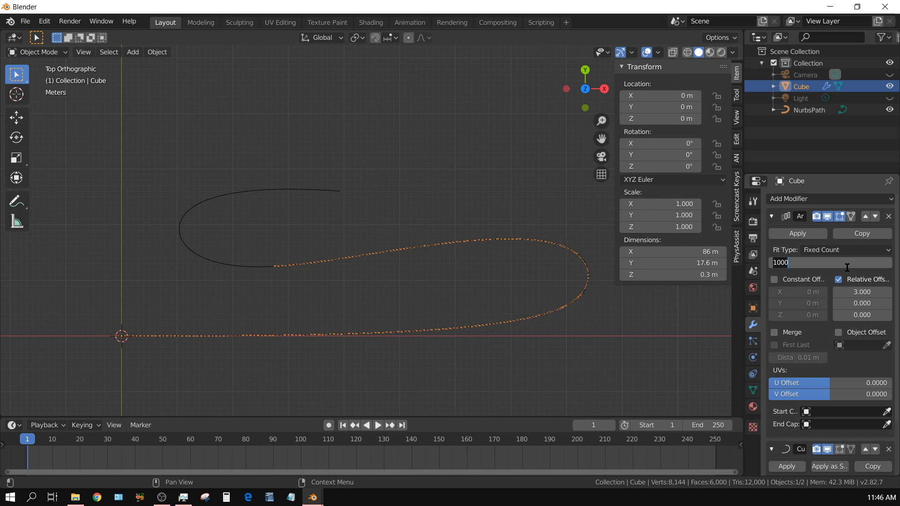
text(1200)
key(Return)
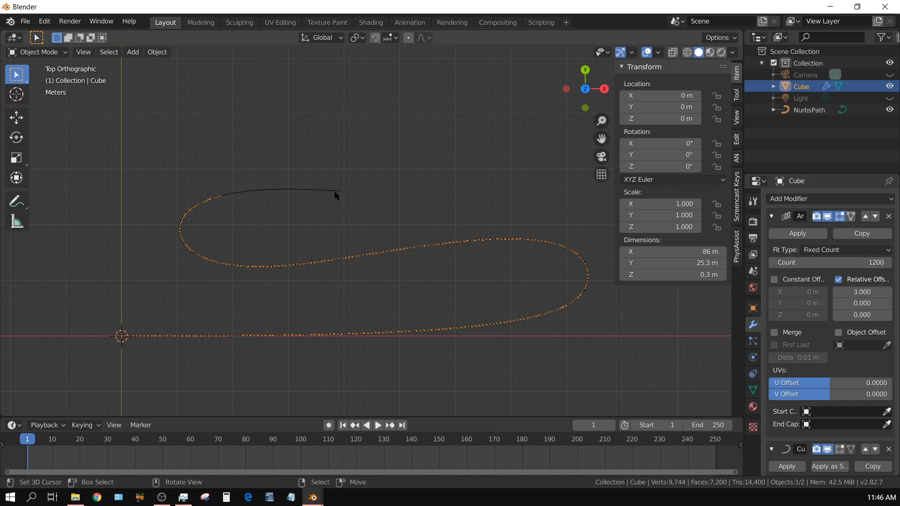
click(844, 260)
text(1)
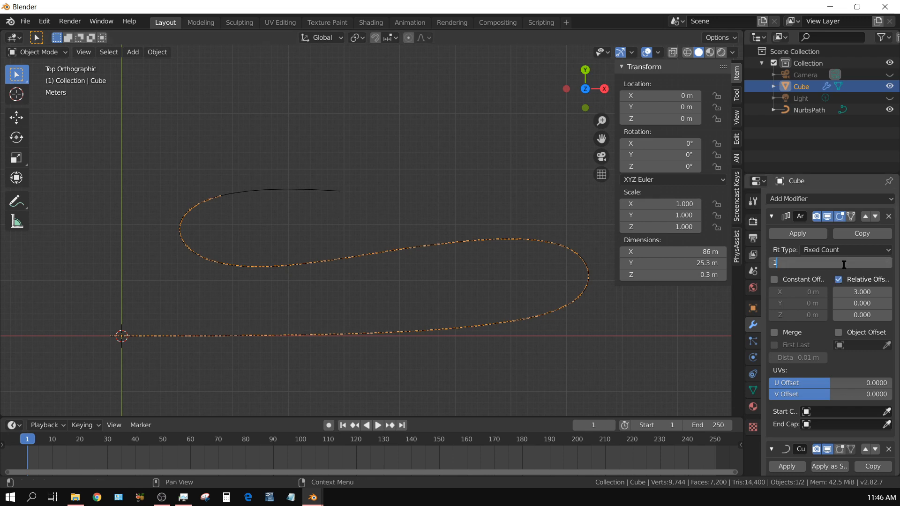
text(300)
key(Return)
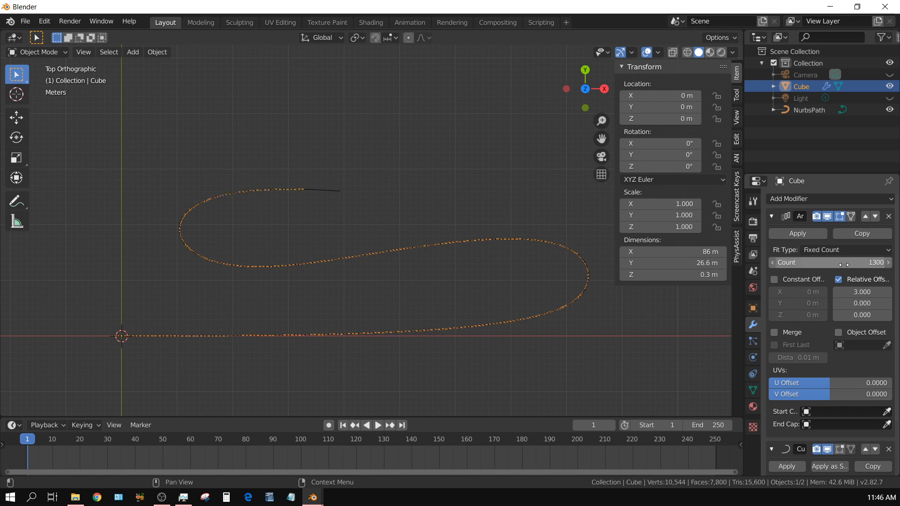
Fine-tune the array count to 1320 and finally 1350 so the blocks cover the path to its end
click(843, 265)
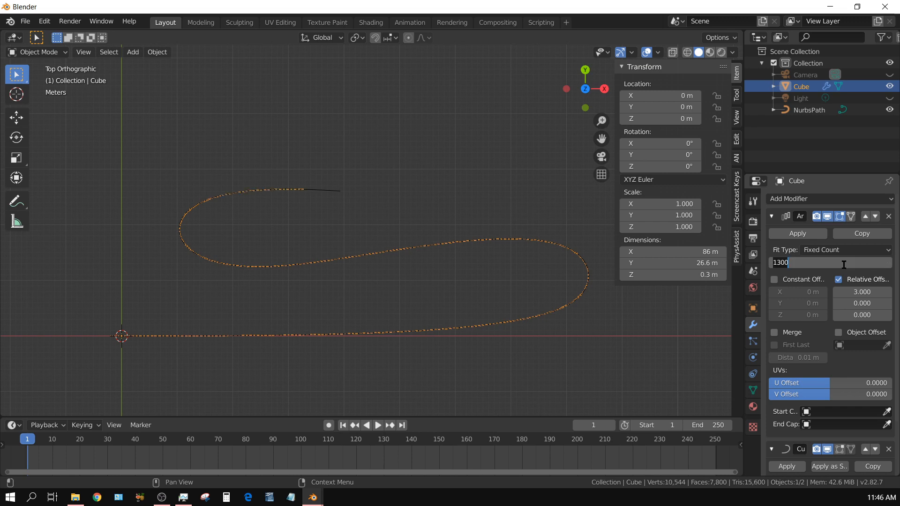
text(1320)
key(Return)
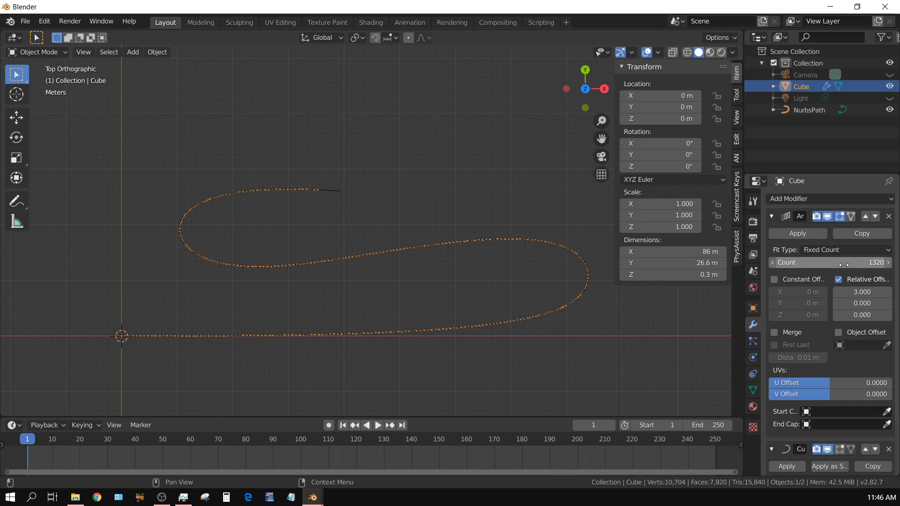
click(843, 265)
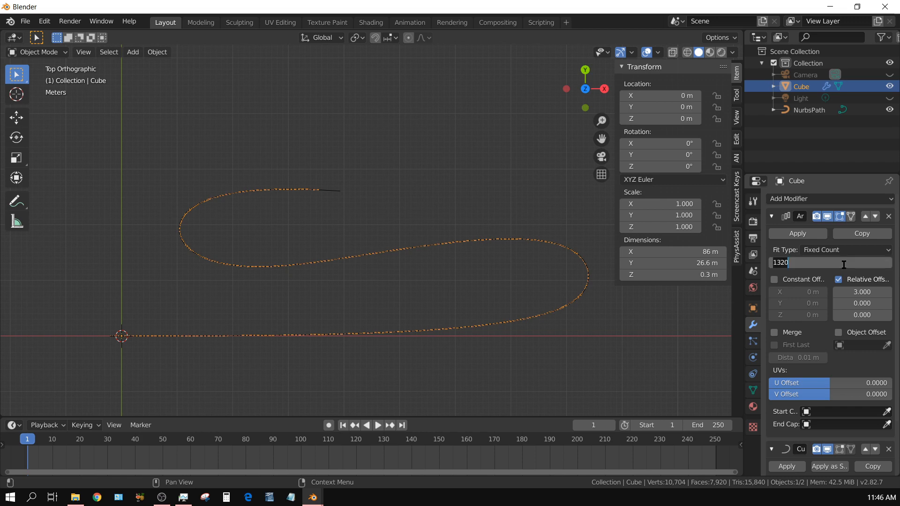
text(1350)
key(Return)
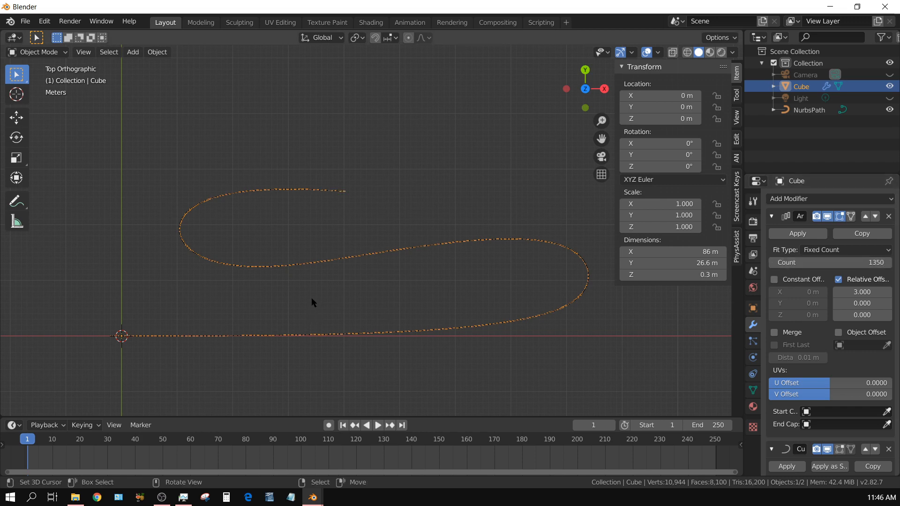
Select the NurbsPath curve and switch it to Edit Mode
scroll(312, 309, up, 10)
scroll(313, 307, down, 8)
click(808, 112)
key(Tab)
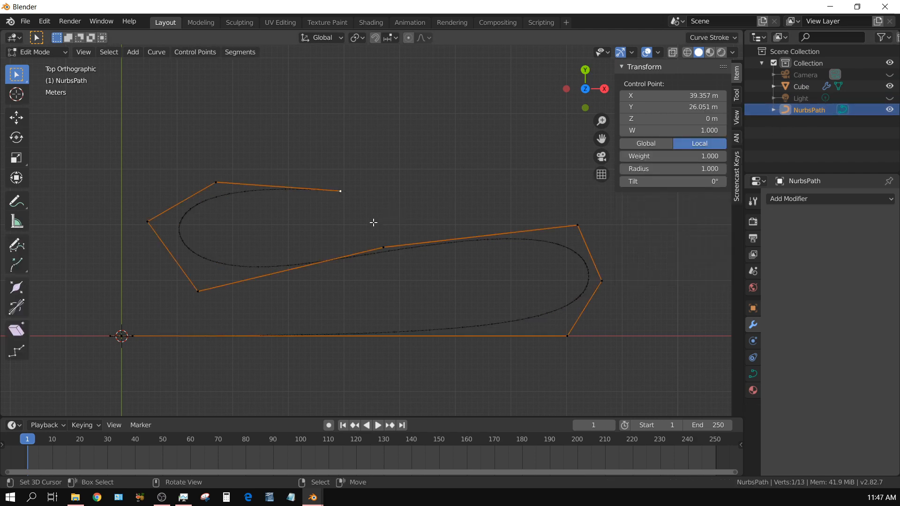
Try extending the path by extruding two control points from its upper end, and undo both extrusions
scroll(373, 222, up, 5)
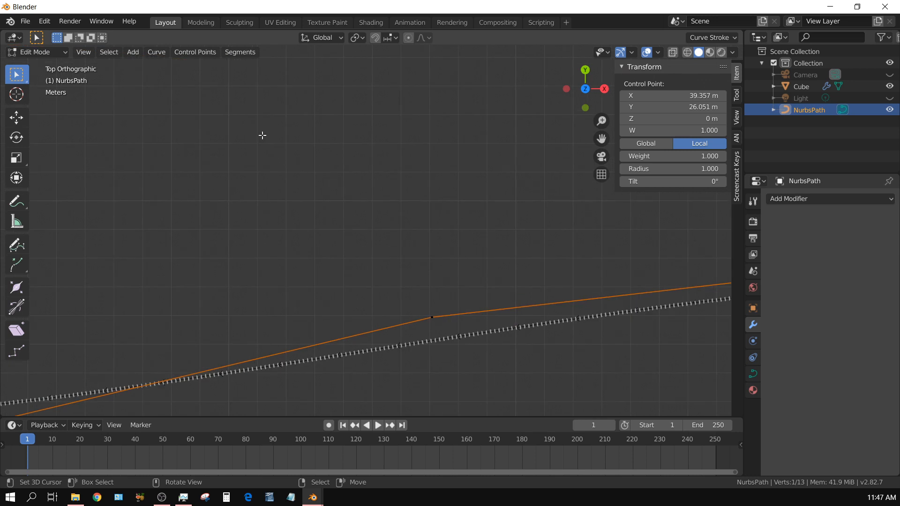
scroll(372, 336, up, 6)
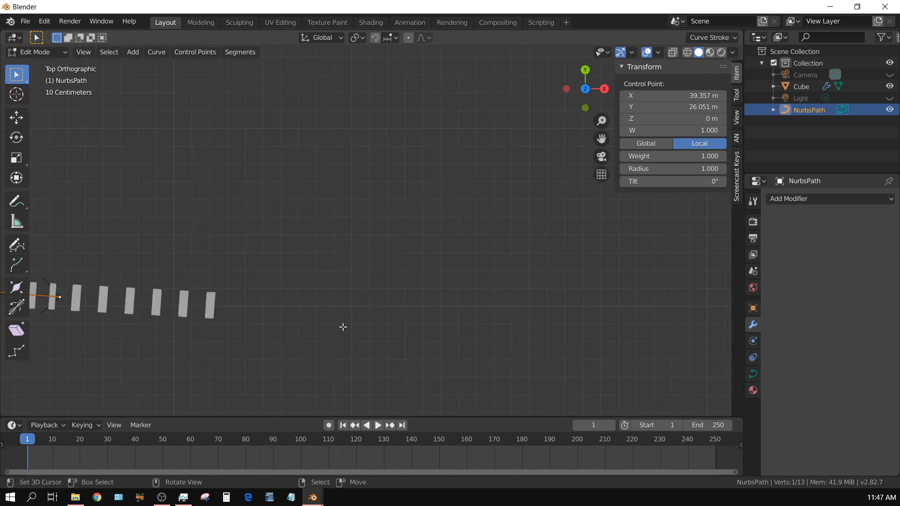
shift+middle_drag(244, 321, 456, 278)
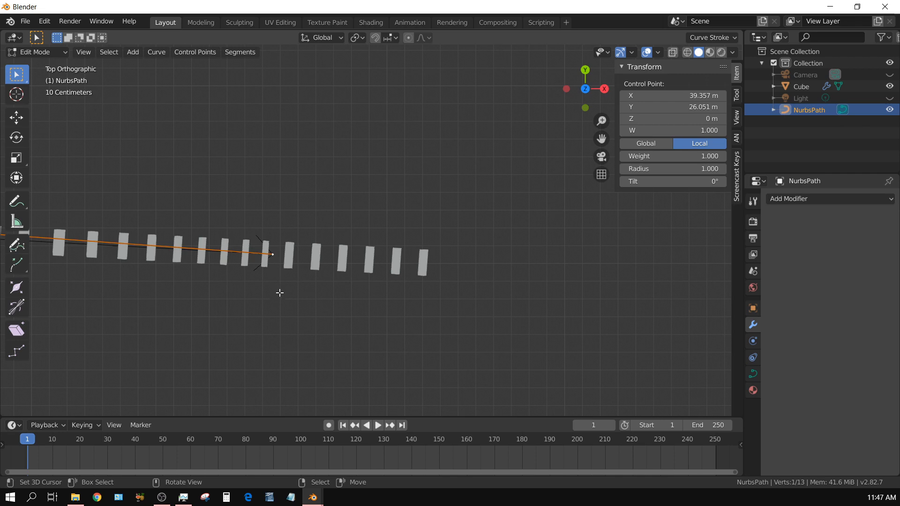
key(e)
click(584, 367)
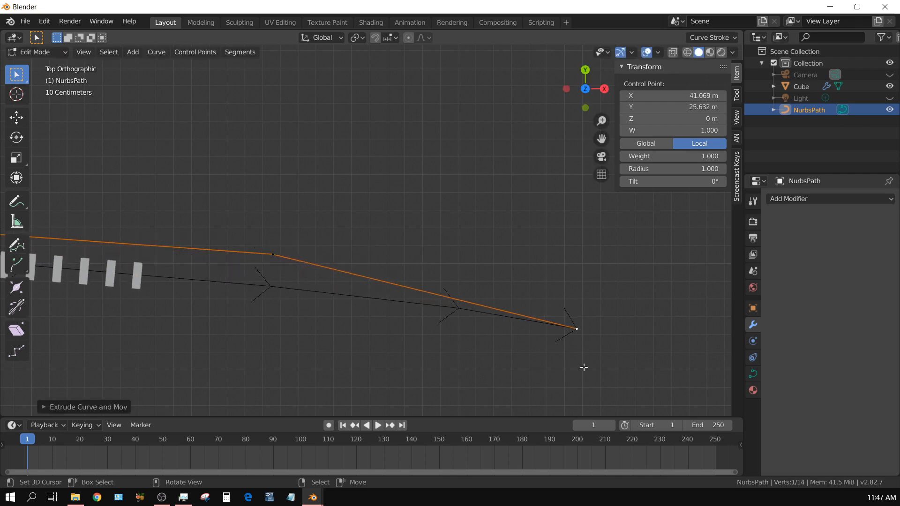
key(g)
click(708, 252)
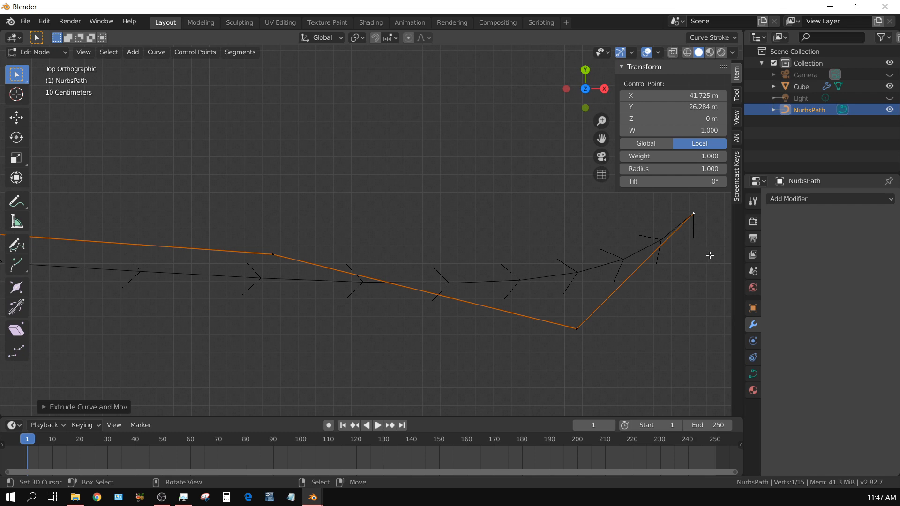
key(ctrl+z)
key(ctrl+z)
Move the path's middle control point to about X 46.4 m, Y 18.9 m and return to Object Mode
scroll(545, 300, down, 10)
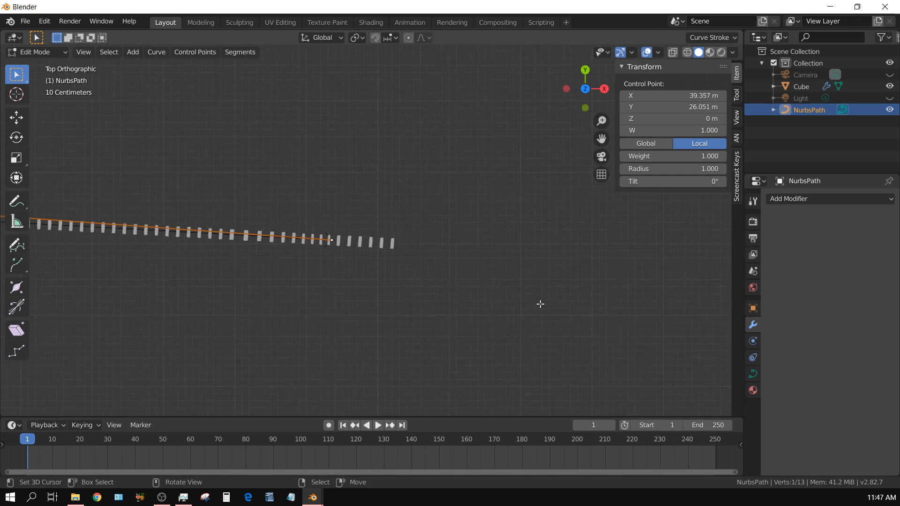
shift+middle_drag(398, 237, 377, 204)
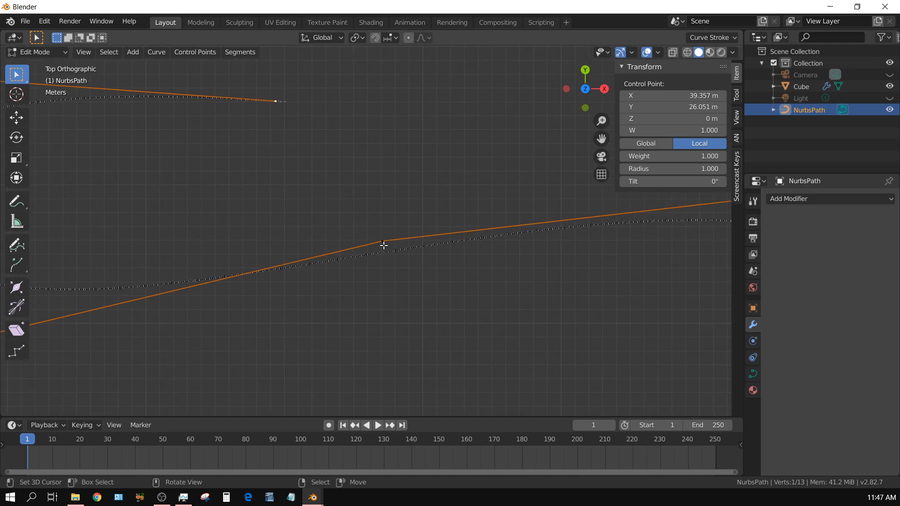
click(383, 241)
key(g)
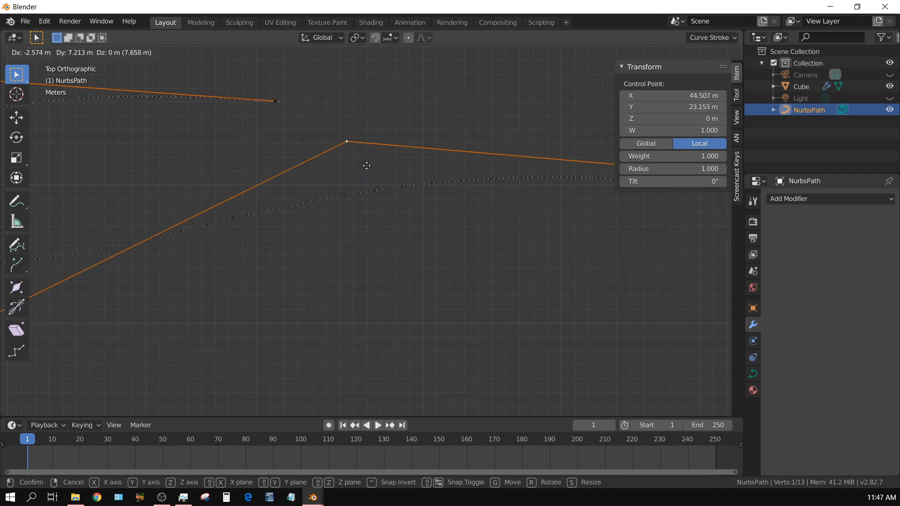
click(399, 242)
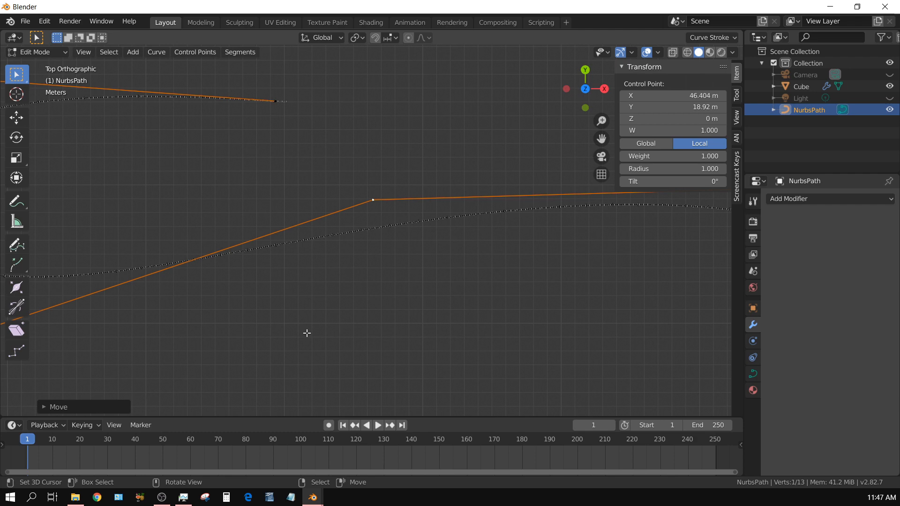
key(Tab)
scroll(305, 332, down, 5)
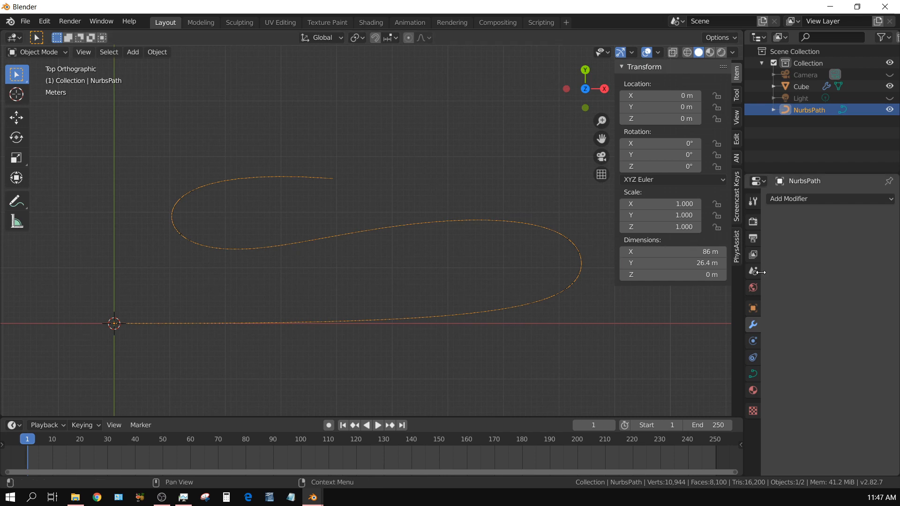
Select the Cube row and apply its Array modifier and its Curve modifier
click(802, 86)
scroll(199, 287, up, 6)
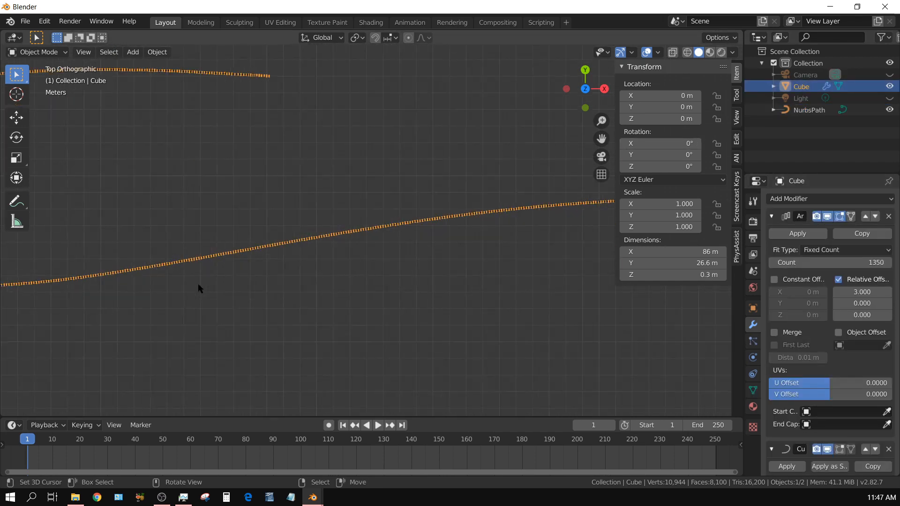
click(787, 235)
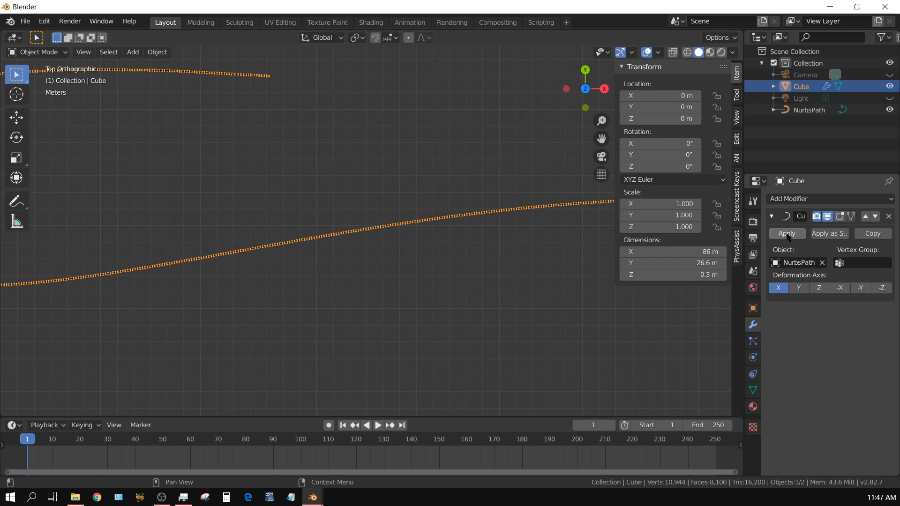
click(787, 234)
Separate the Cube row's mesh by loose parts so every block becomes its own object
scroll(422, 392, down, 5)
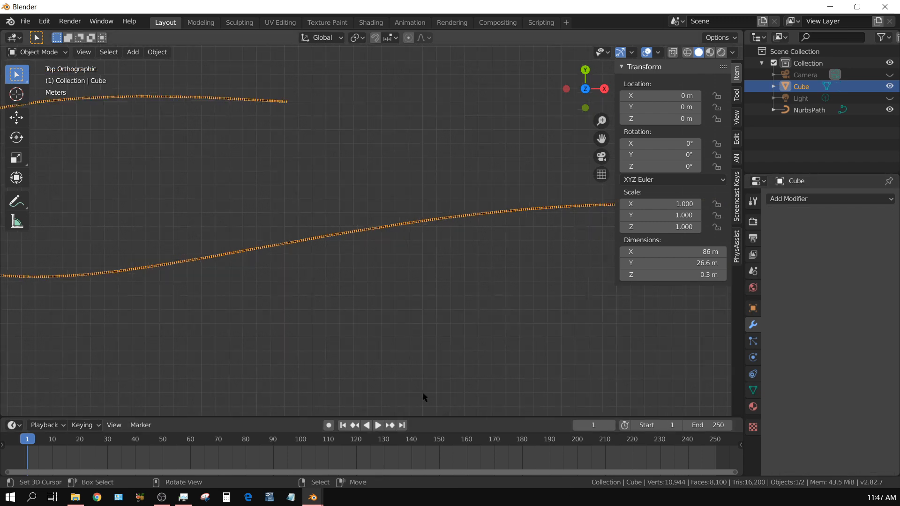
scroll(418, 395, down, 1)
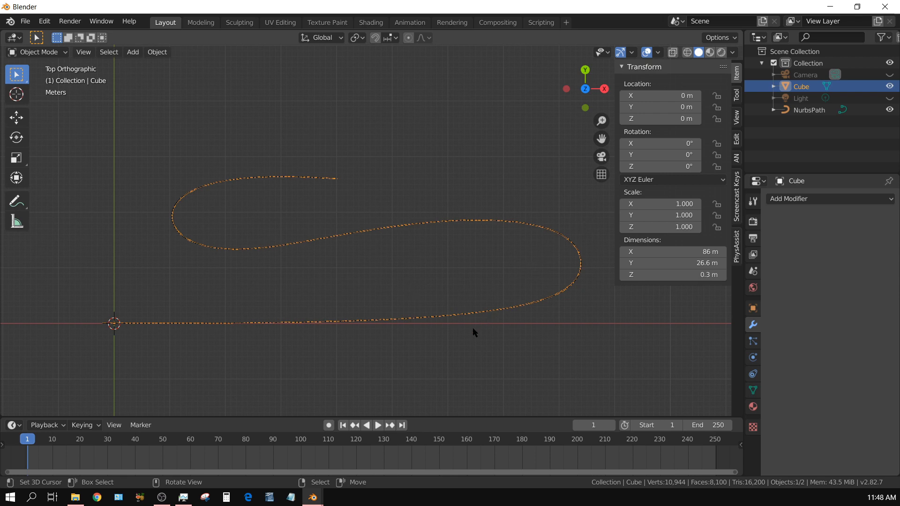
scroll(472, 327, up, 10)
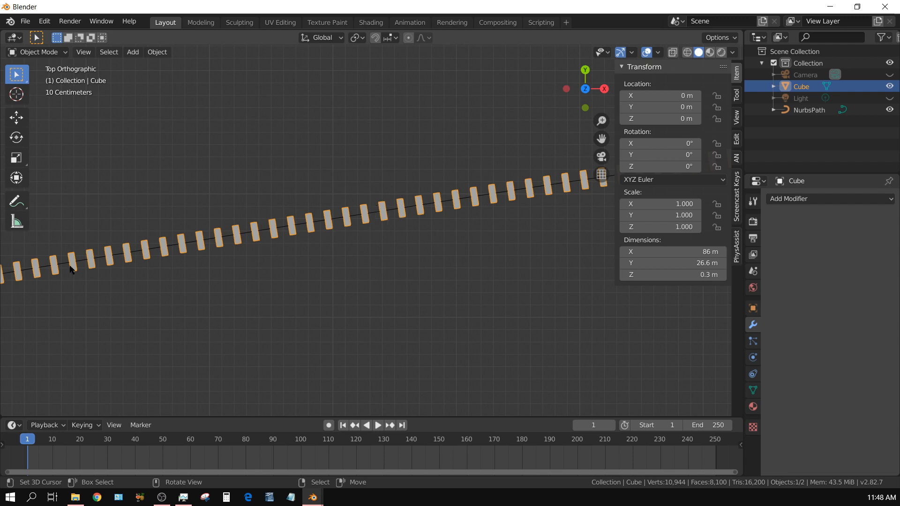
scroll(432, 252, down, 6)
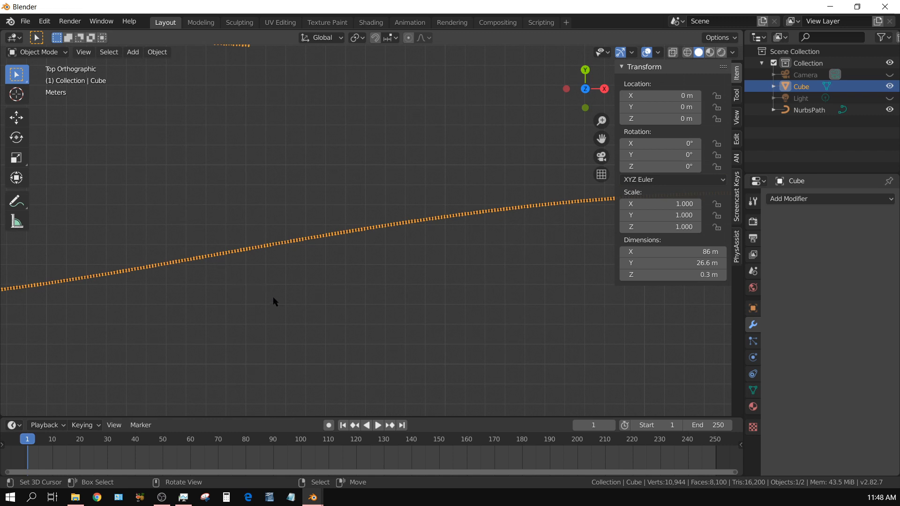
key(Tab)
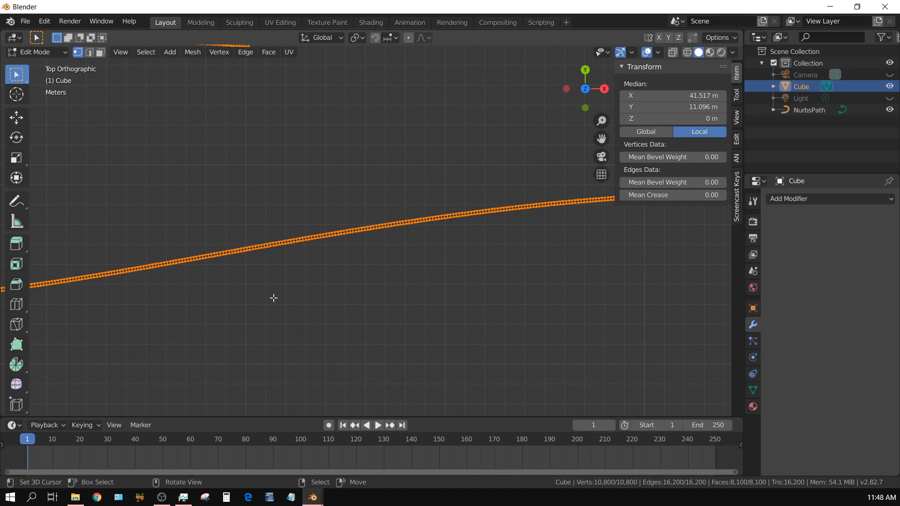
key(p)
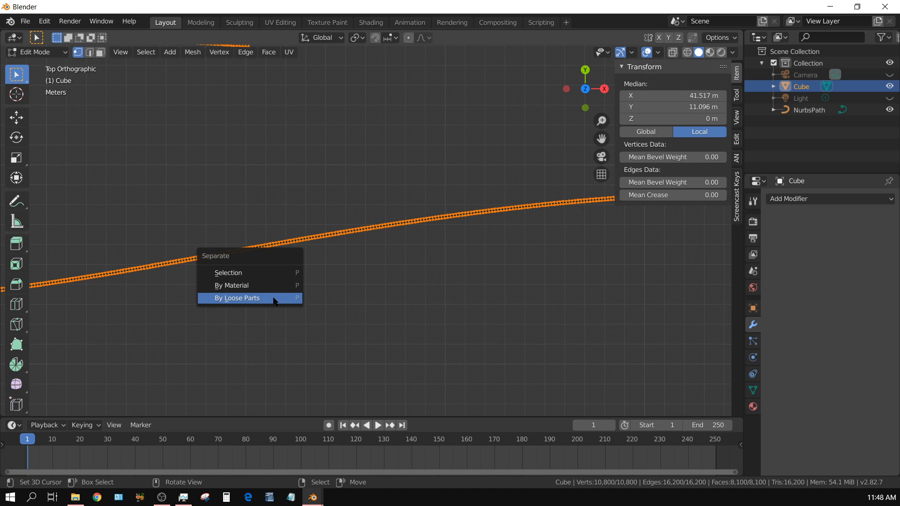
click(274, 299)
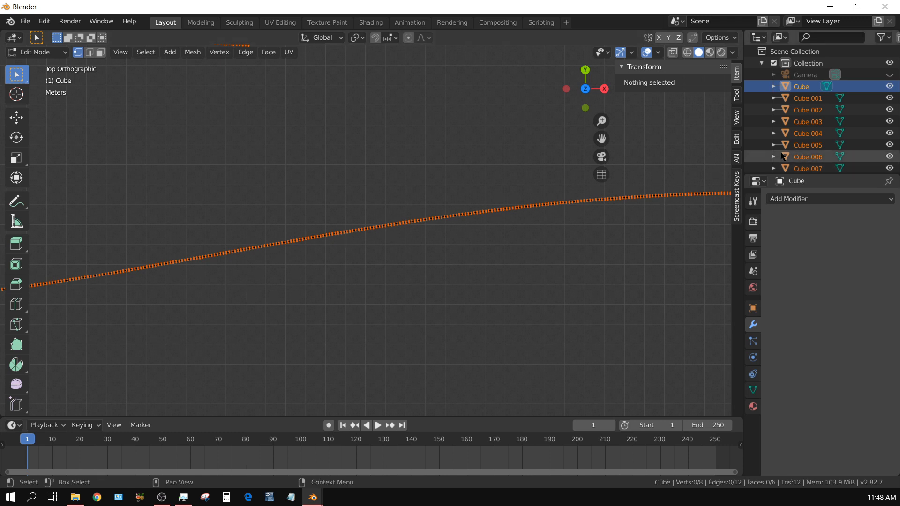
Look through the separated blocks in the object list and return to Object Mode
scroll(812, 129, down, 5)
scroll(811, 129, down, 15)
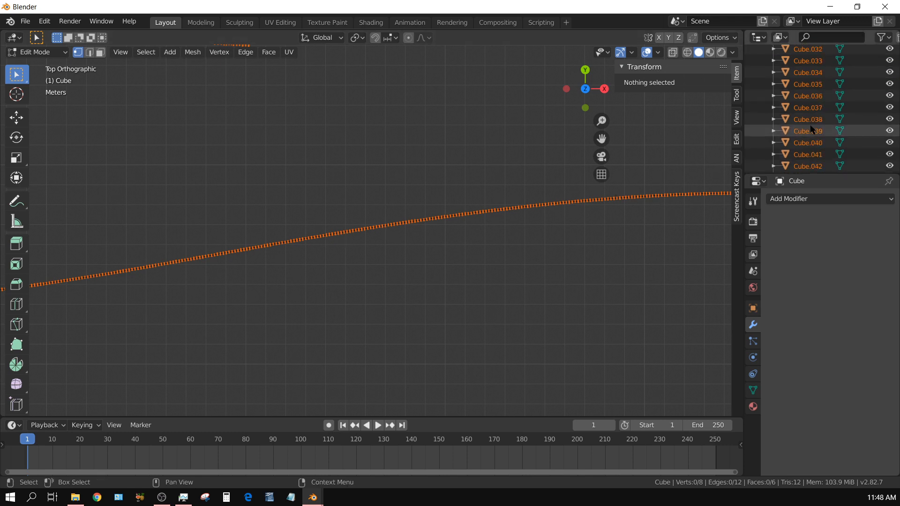
scroll(812, 129, up, 11)
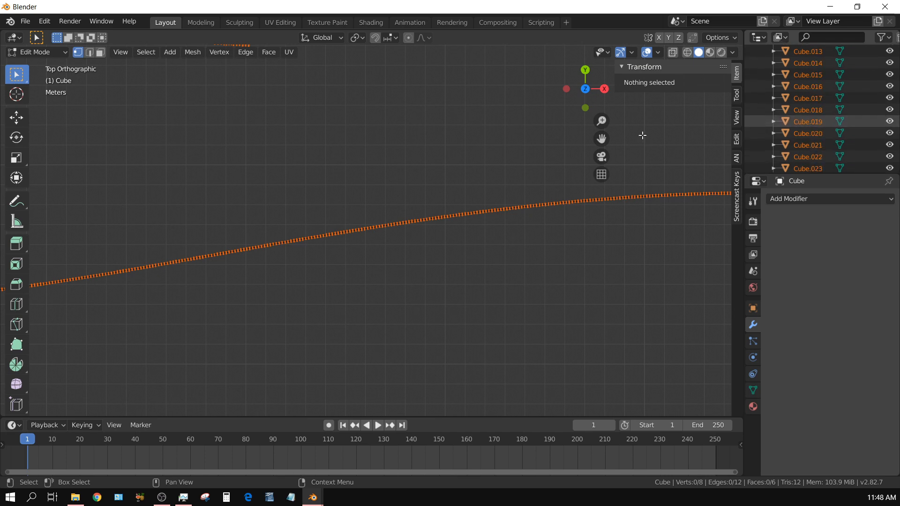
key(Tab)
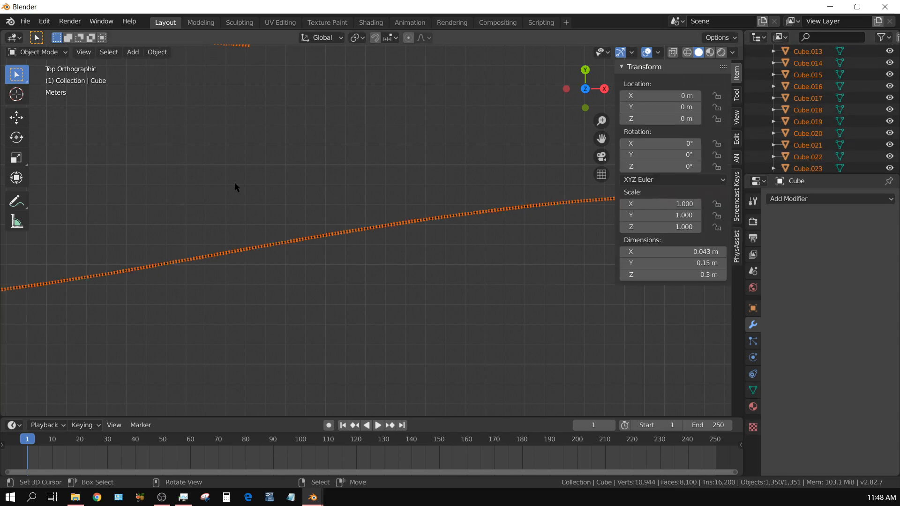
Set the origin of every selected block to its own geometry
scroll(241, 255, down, 5)
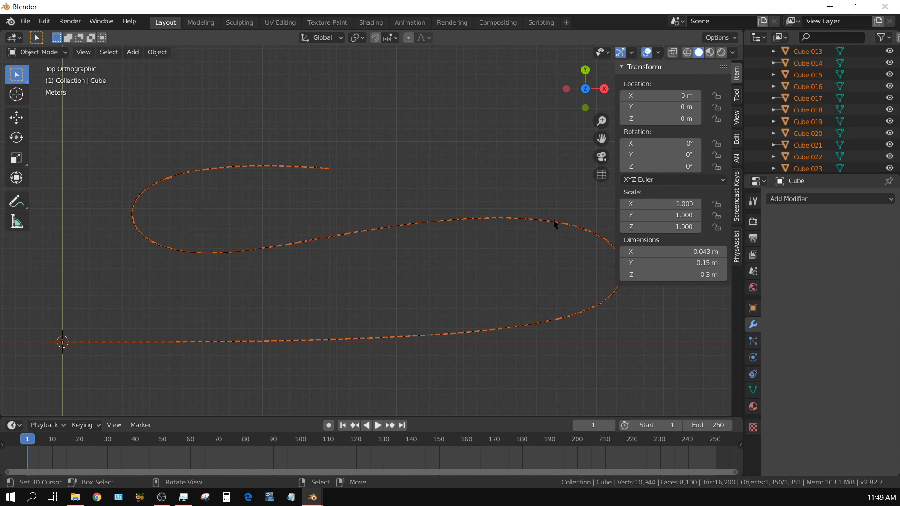
scroll(347, 255, up, 5)
scroll(346, 256, up, 8)
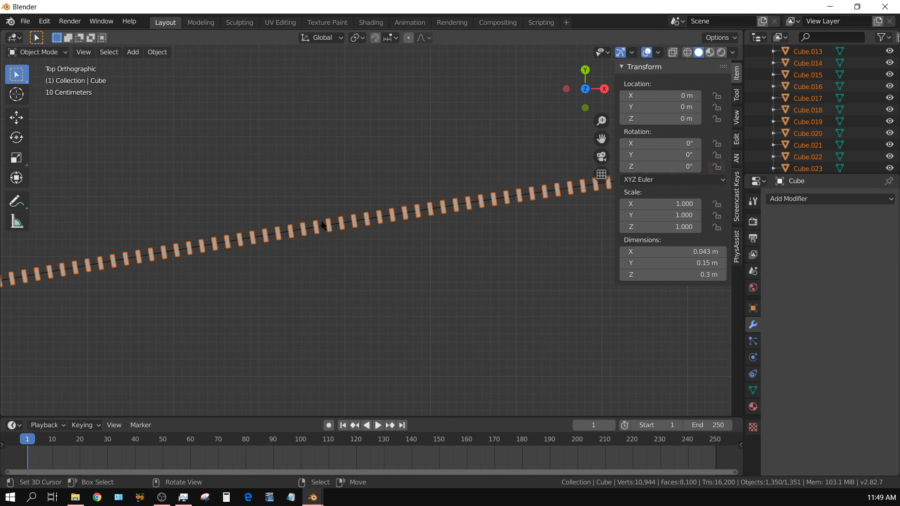
click(159, 53)
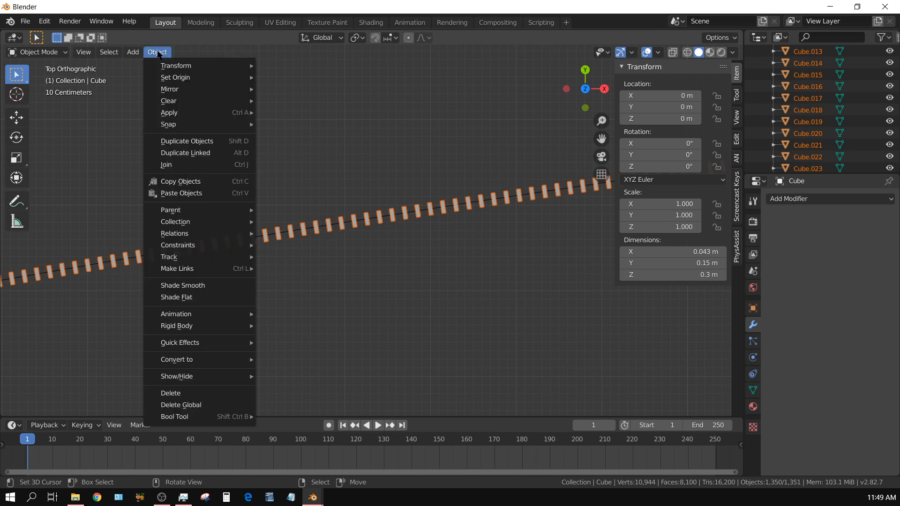
mouse_move(174, 79)
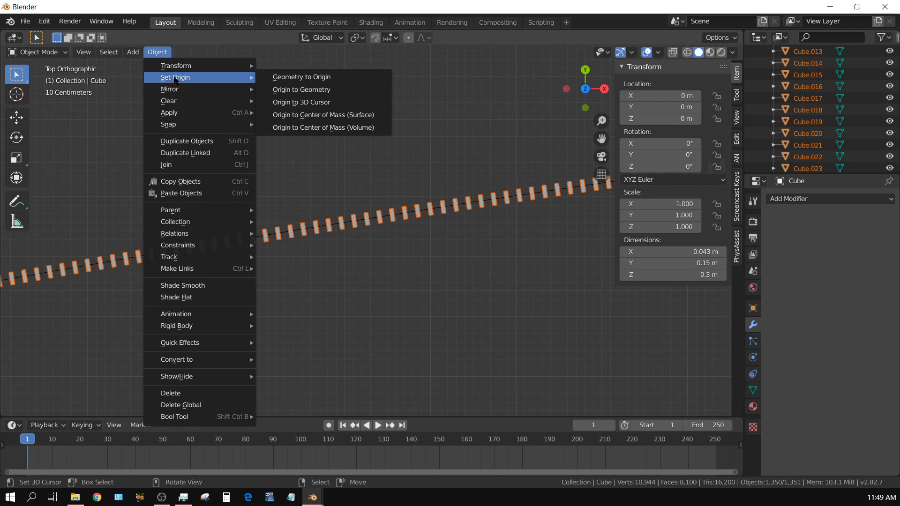
click(294, 93)
scroll(380, 241, up, 5)
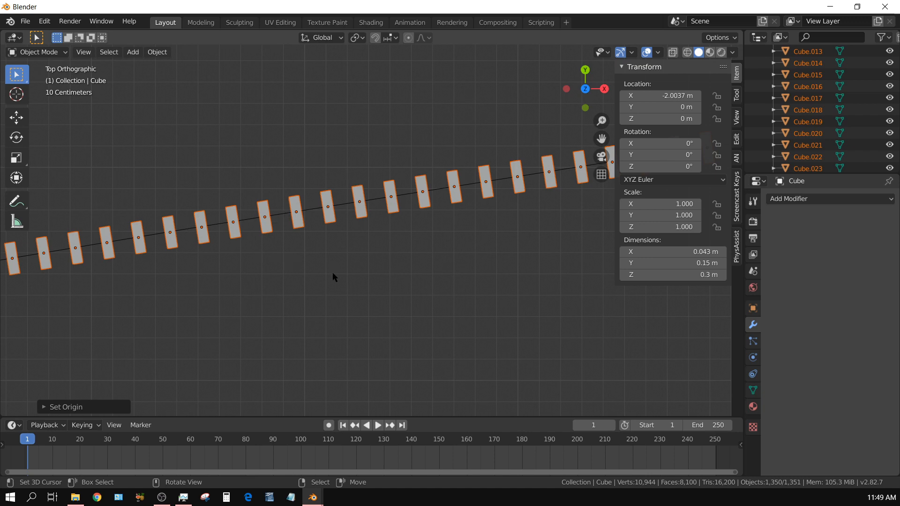
scroll(336, 275, down, 5)
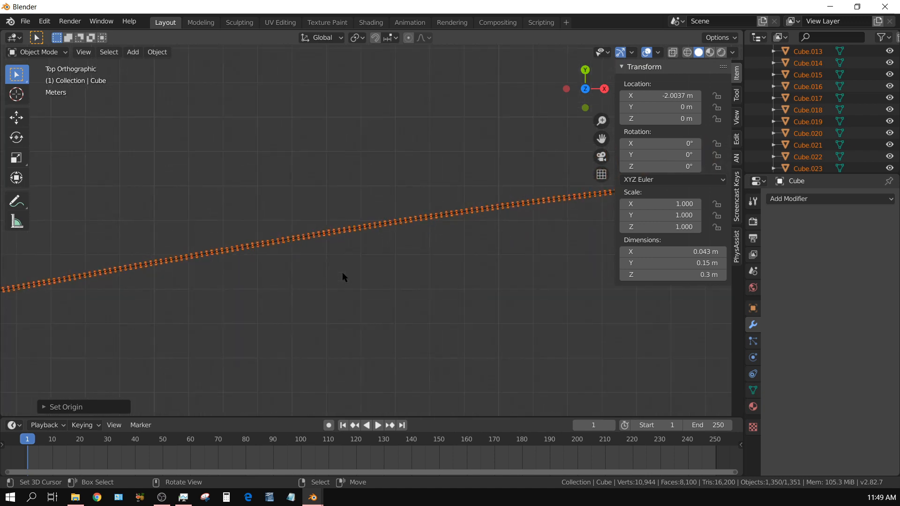
scroll(344, 277, down, 4)
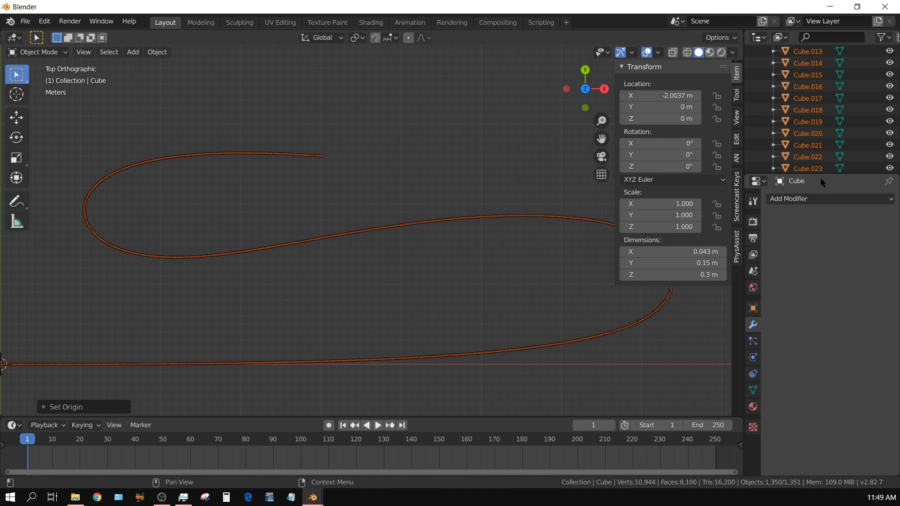
Add Rigid Body physics to the active Cube block, keeping its type Active
scroll(824, 159, up, 8)
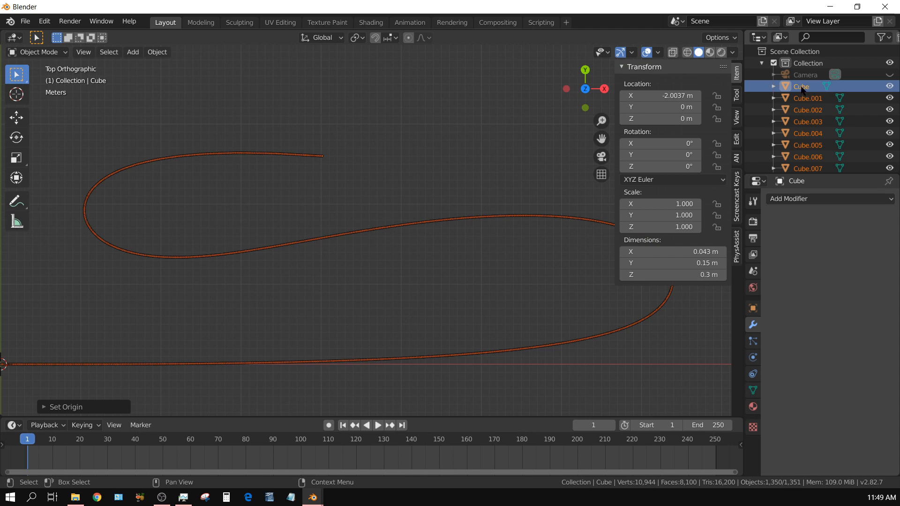
click(753, 358)
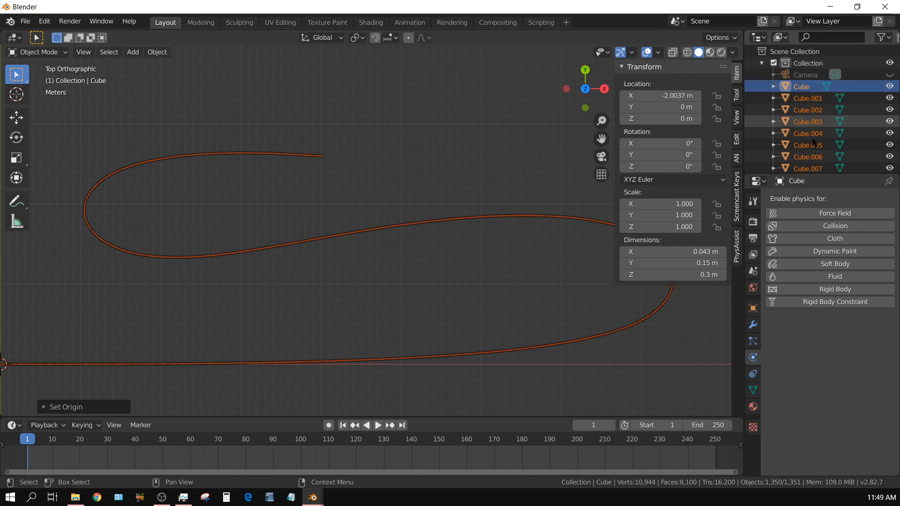
click(836, 289)
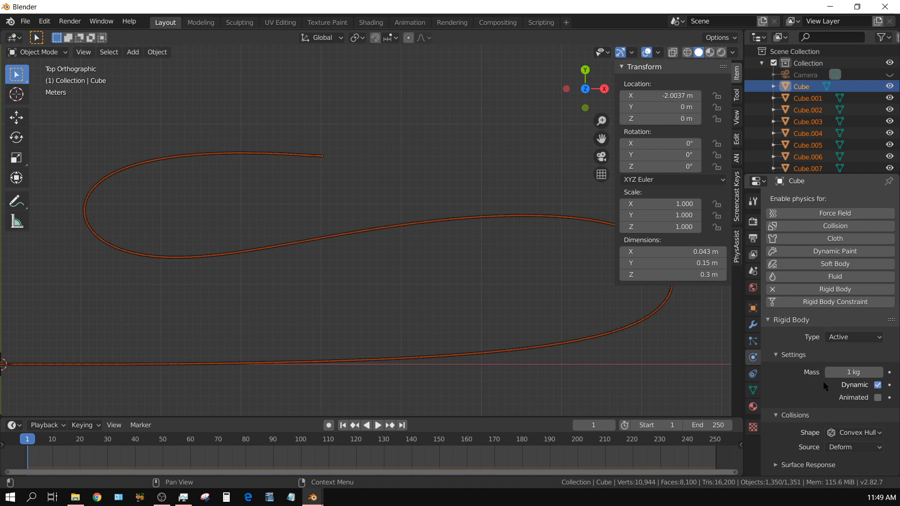
Enable Deactivation with Start Deactivated in the Cube's rigid body dynamics
scroll(824, 382, down, 2)
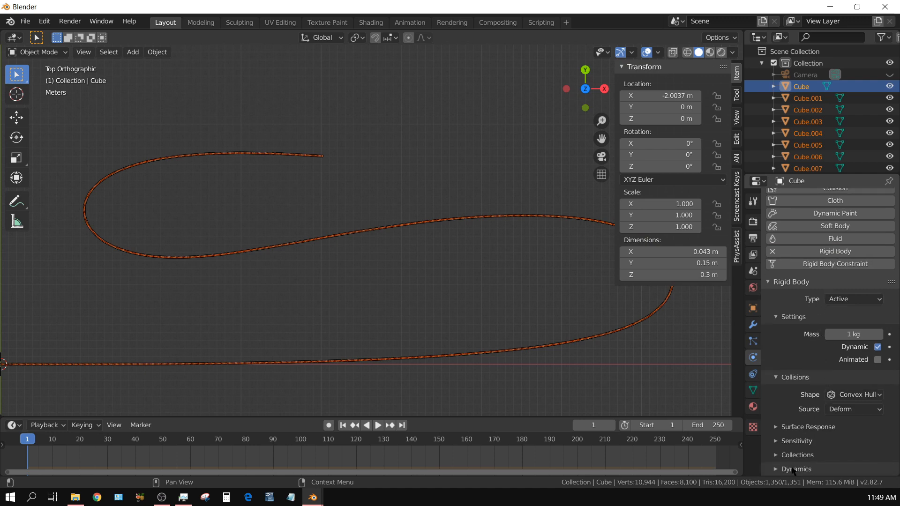
click(774, 469)
scroll(775, 471, down, 3)
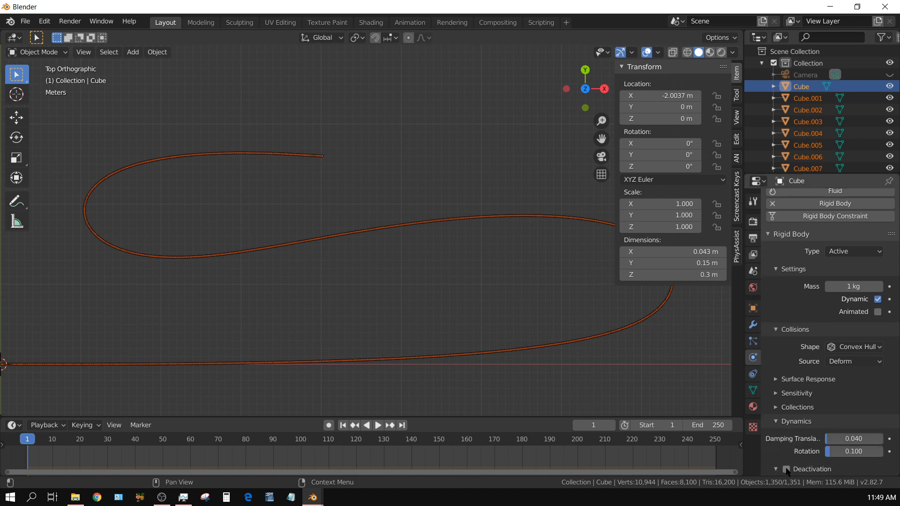
click(786, 470)
scroll(789, 451, down, 3)
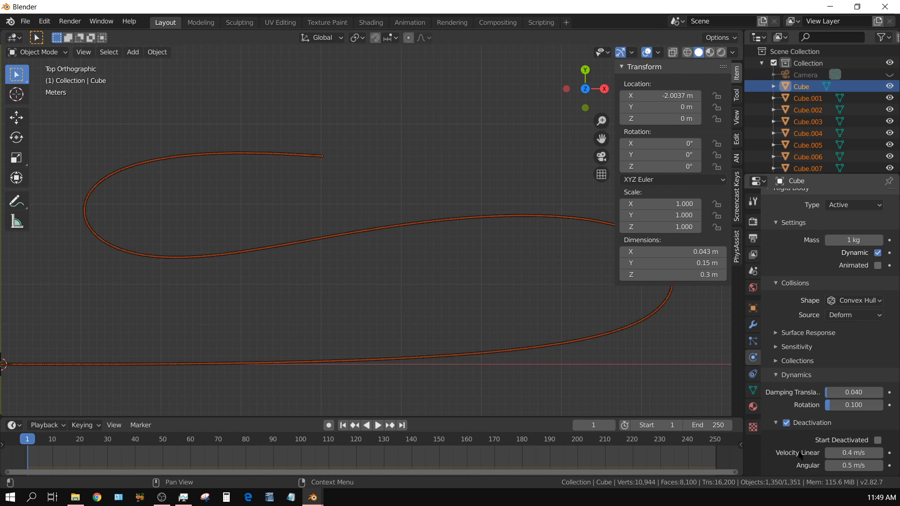
click(877, 441)
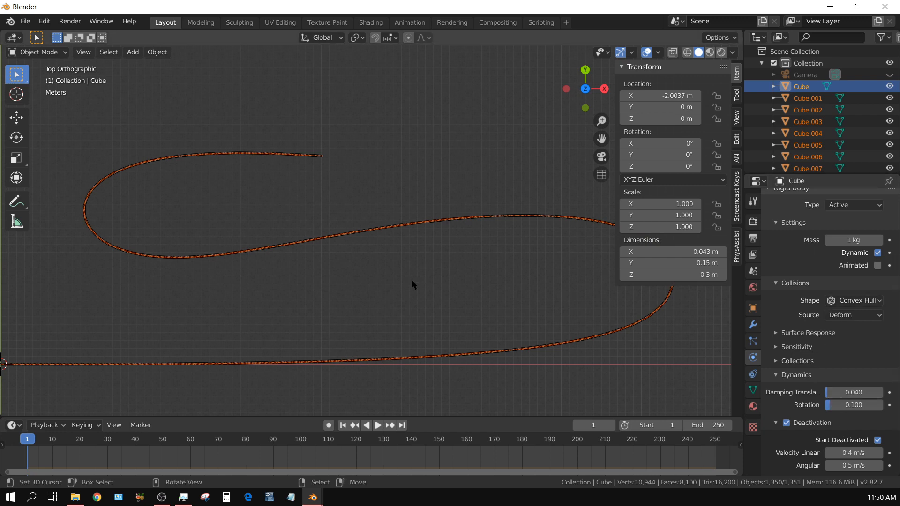
Copy the active Cube's rigid body settings to all other selected blocks, and open its material settings
click(157, 52)
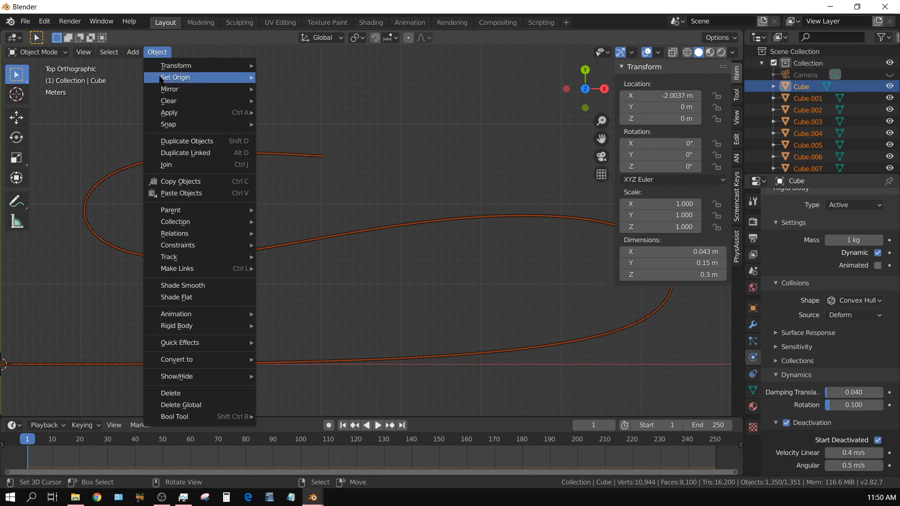
mouse_move(190, 328)
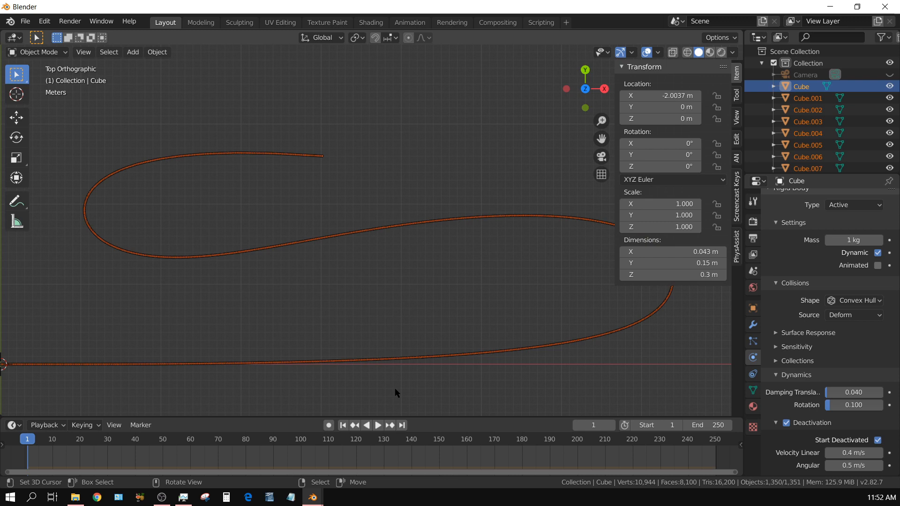
scroll(395, 393, up, 4)
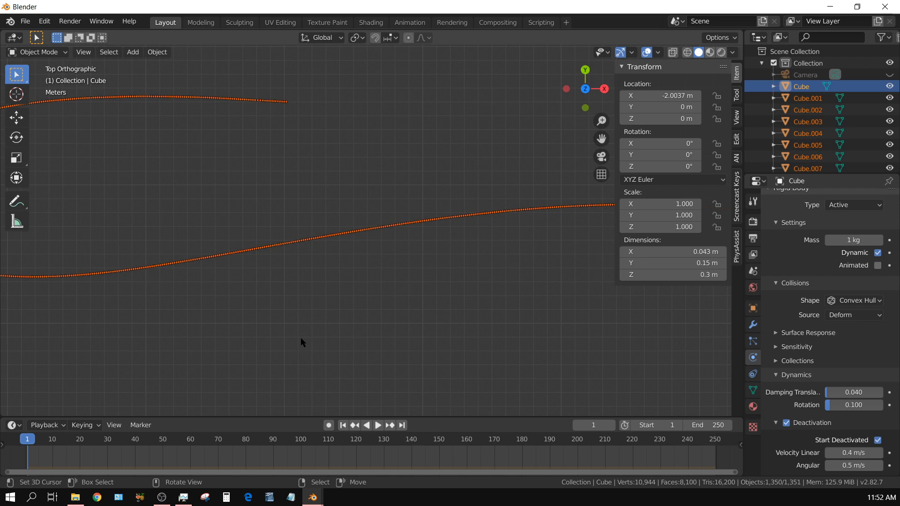
scroll(301, 343, down, 4)
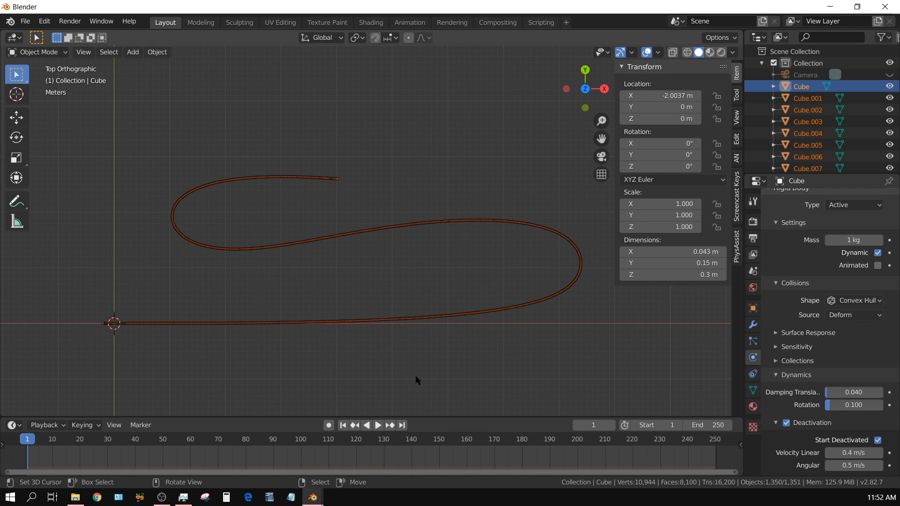
click(753, 407)
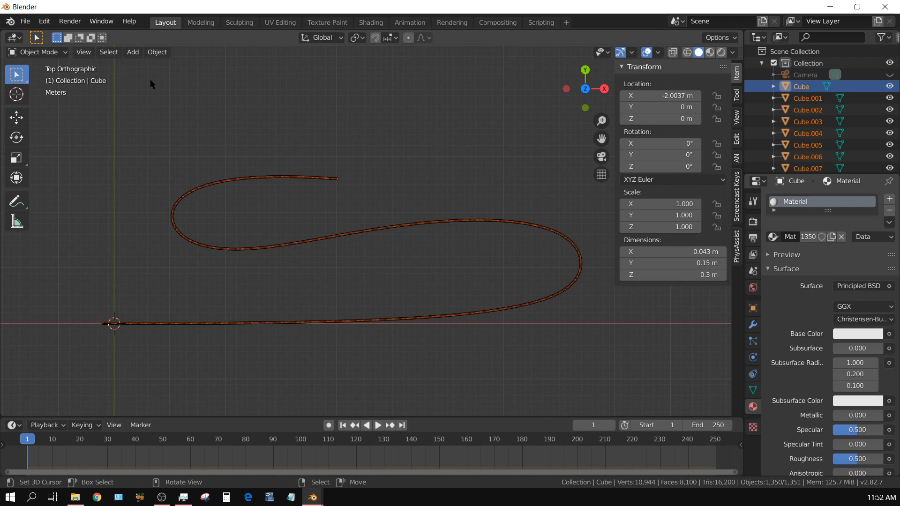
Add a mesh plane and move it inside the domino path to about X 44.7 m, Y 10.6 m
click(133, 53)
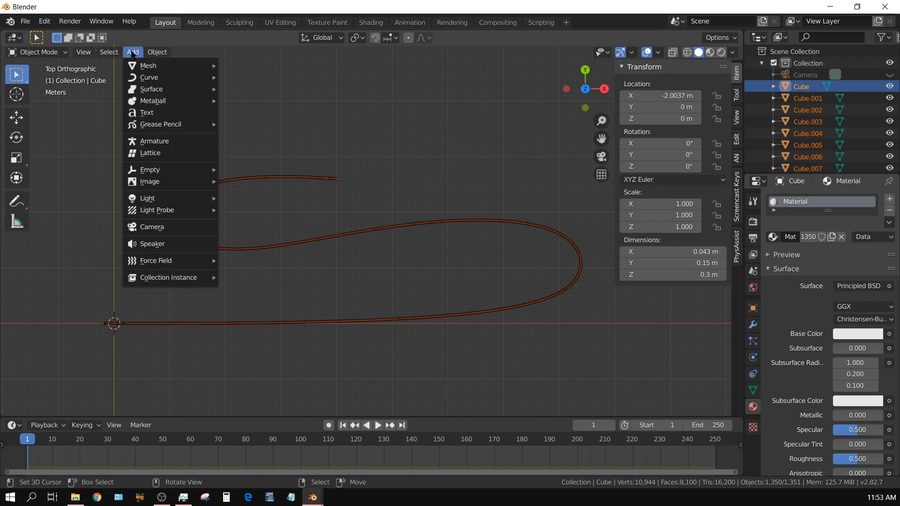
mouse_move(142, 68)
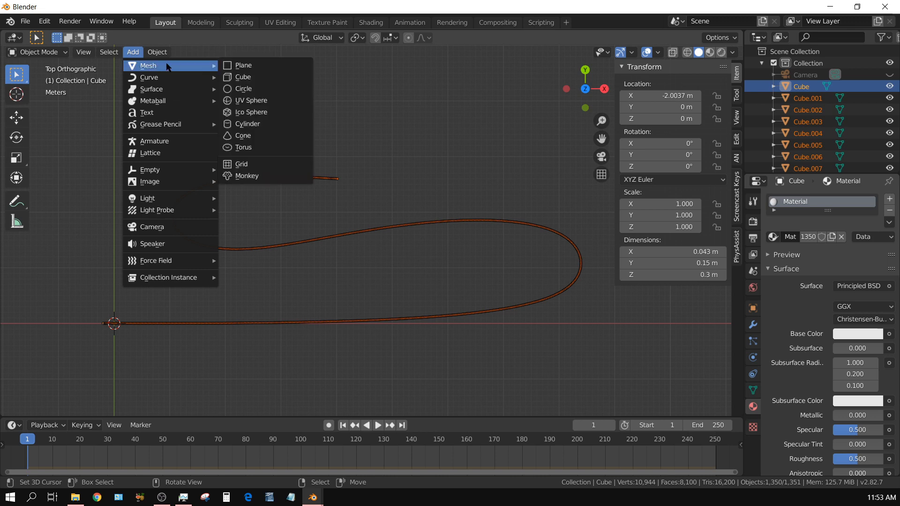
click(244, 66)
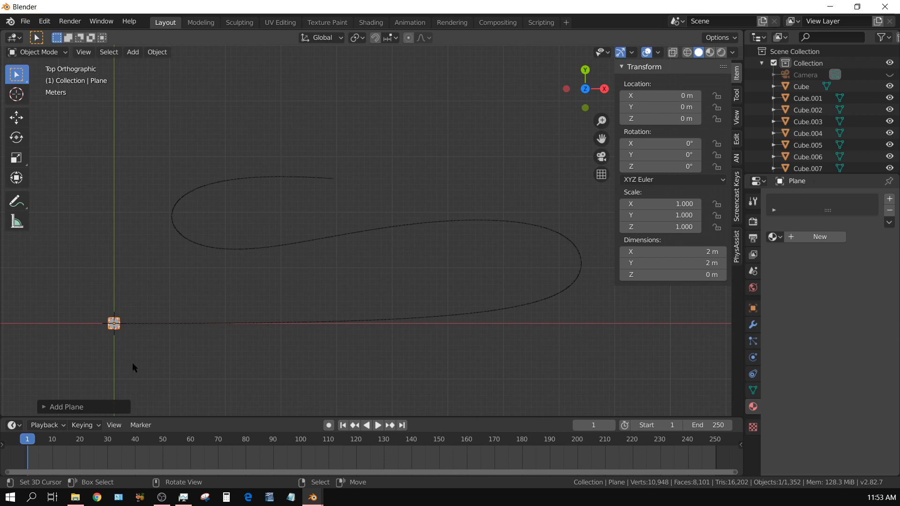
key(g)
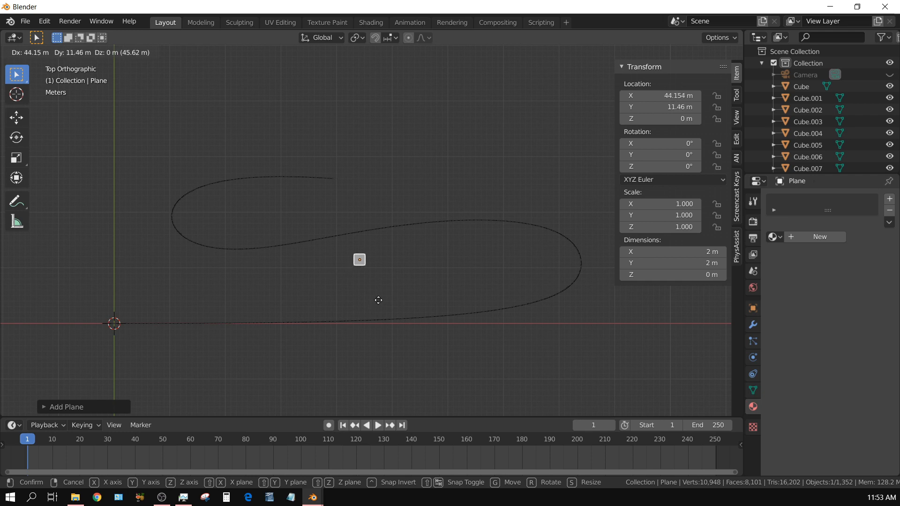
click(379, 303)
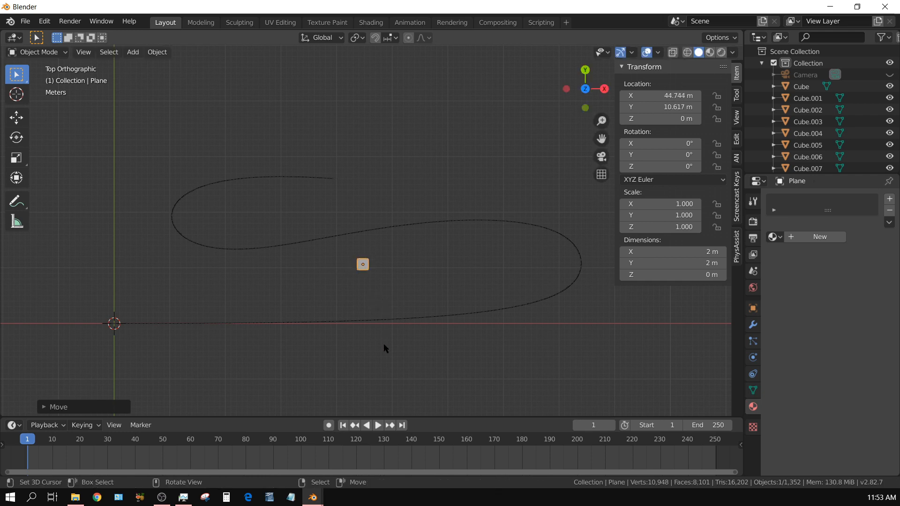
Scale the plane up to about 101 m by 101 m so it lies under the whole path, and apply its scale
key(s)
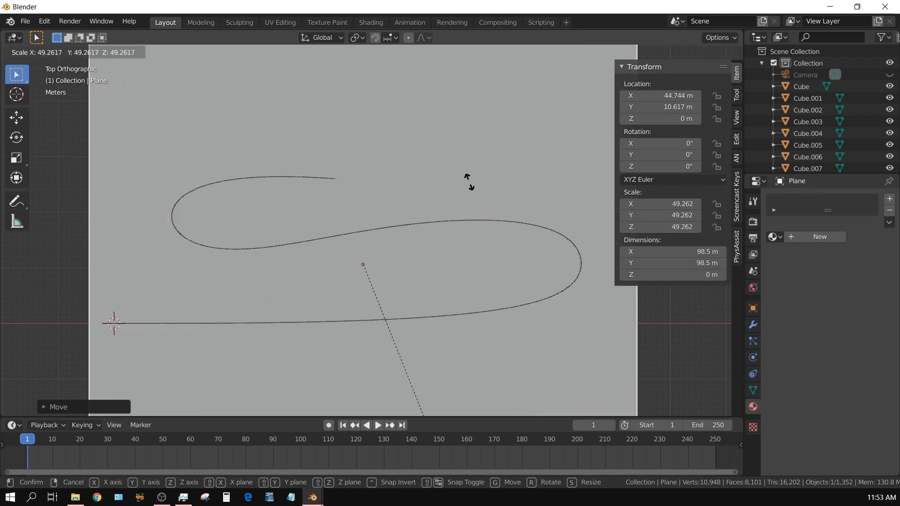
click(504, 279)
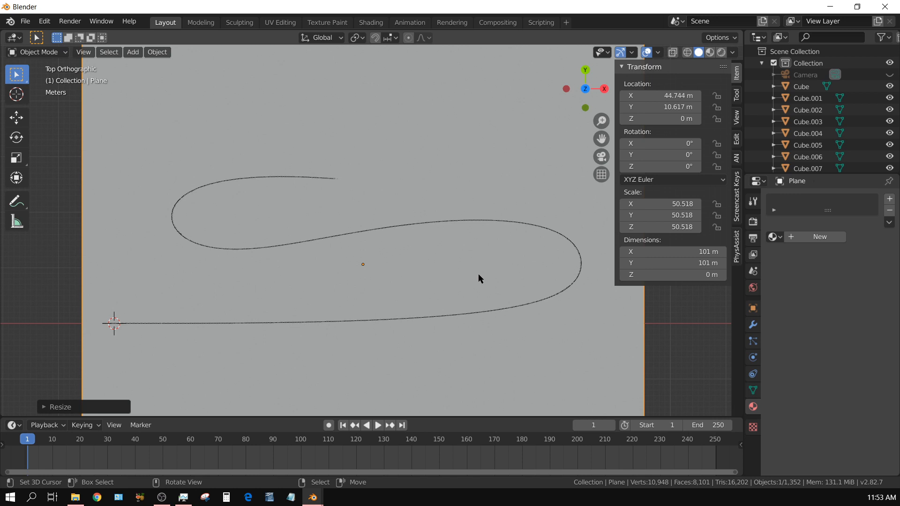
key(KP_1)
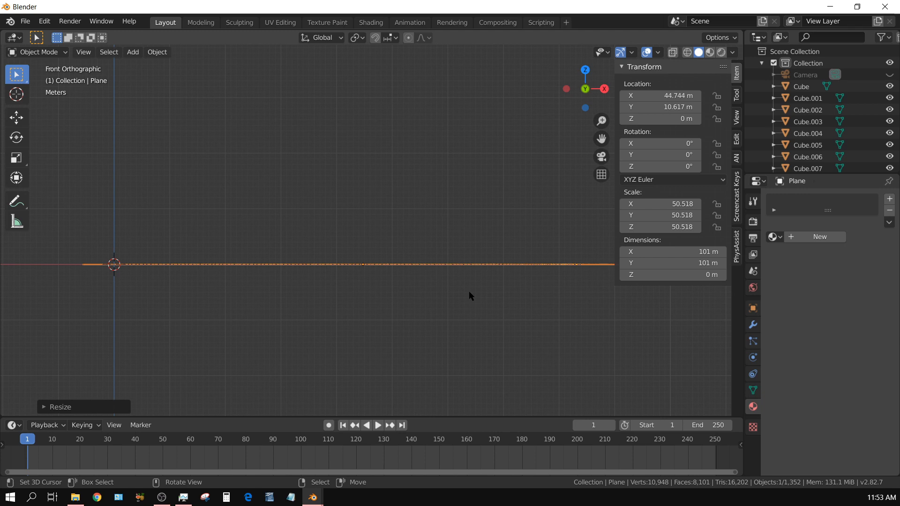
key(KP_7)
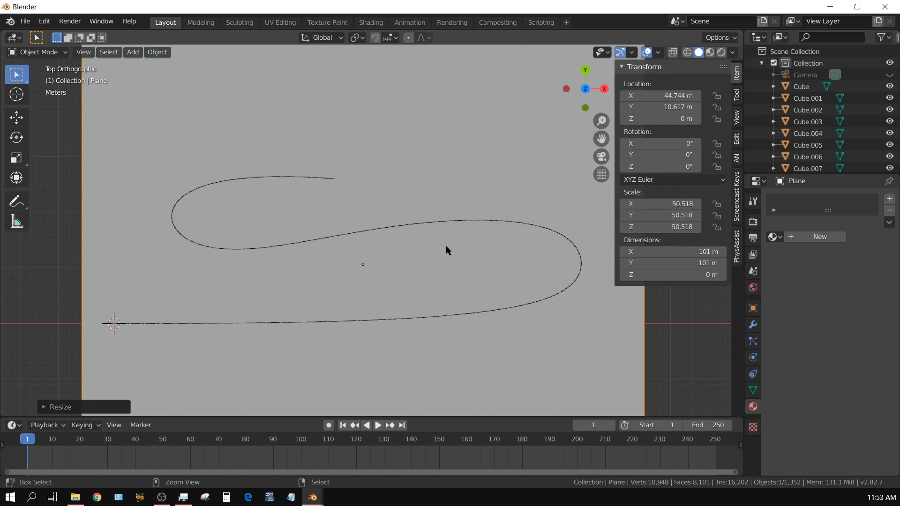
key(ctrl+a)
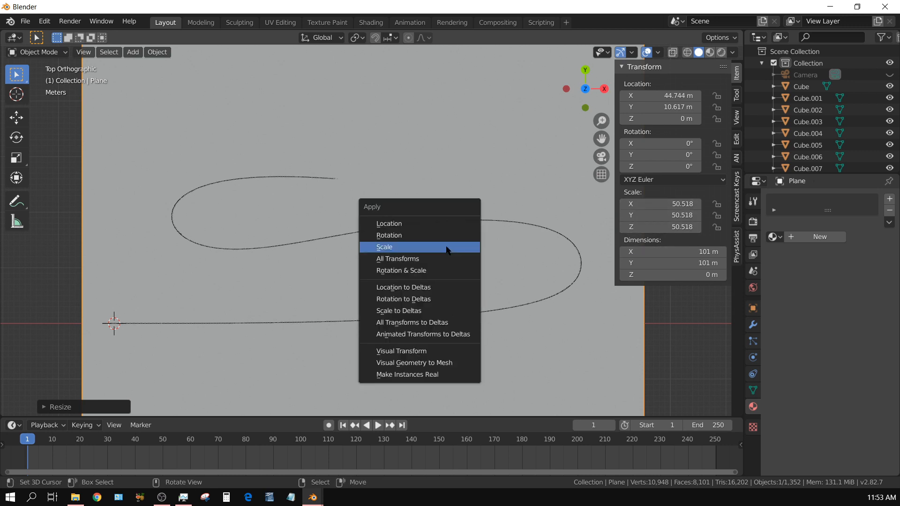
click(395, 248)
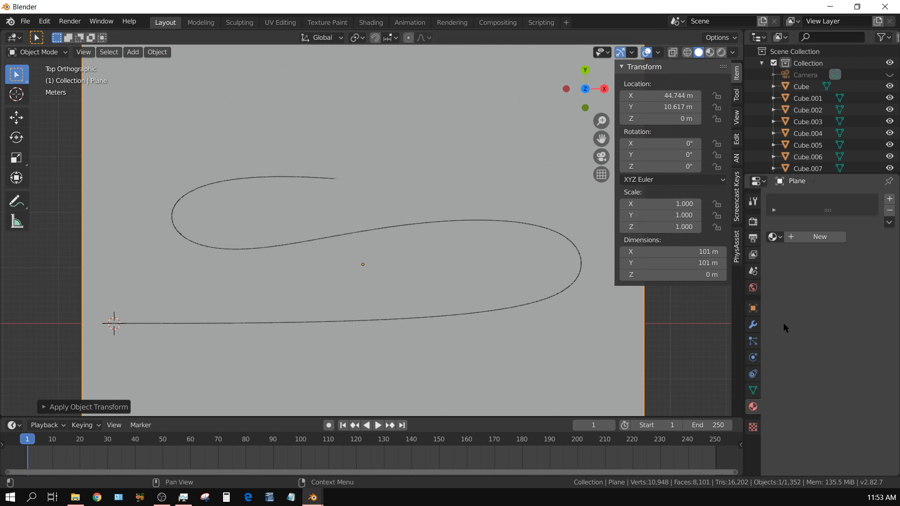
Add rigid body physics to the ground plane and set its type to Passive
click(753, 357)
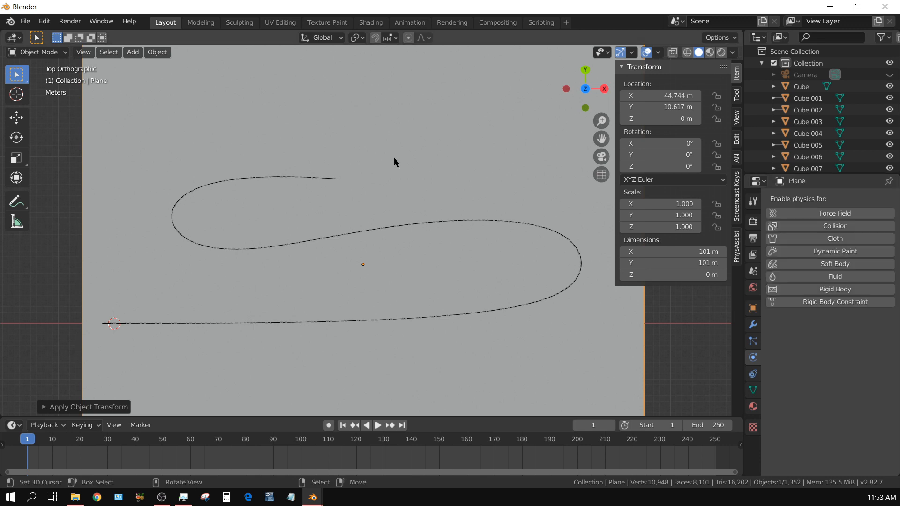
click(835, 290)
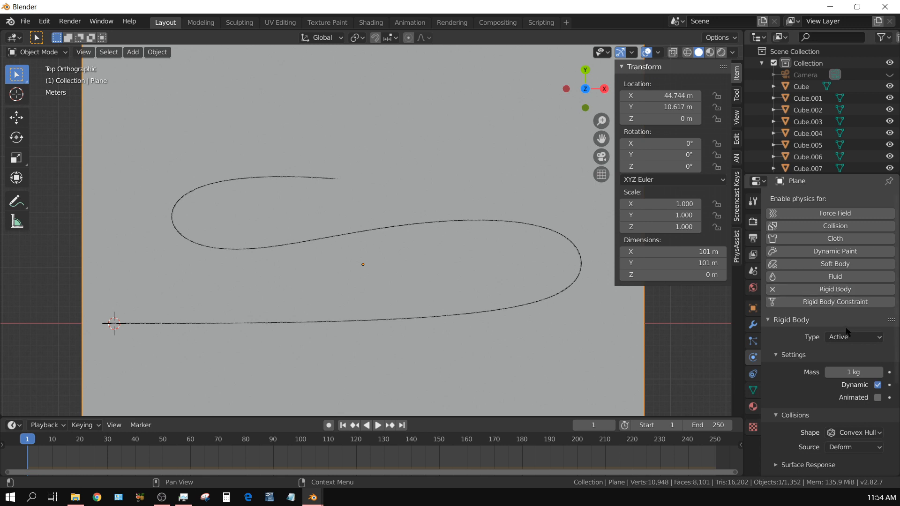
click(849, 338)
click(843, 364)
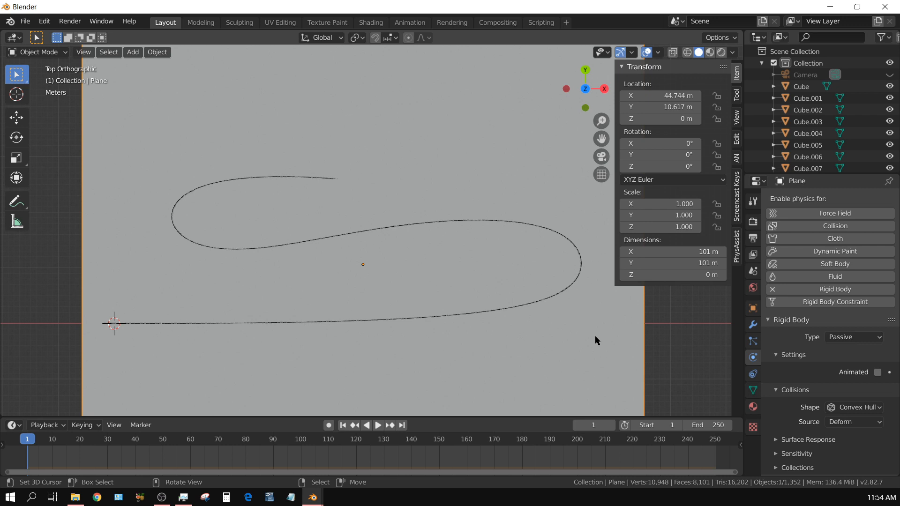
Set the plane's rigid body surface friction to 2
click(777, 441)
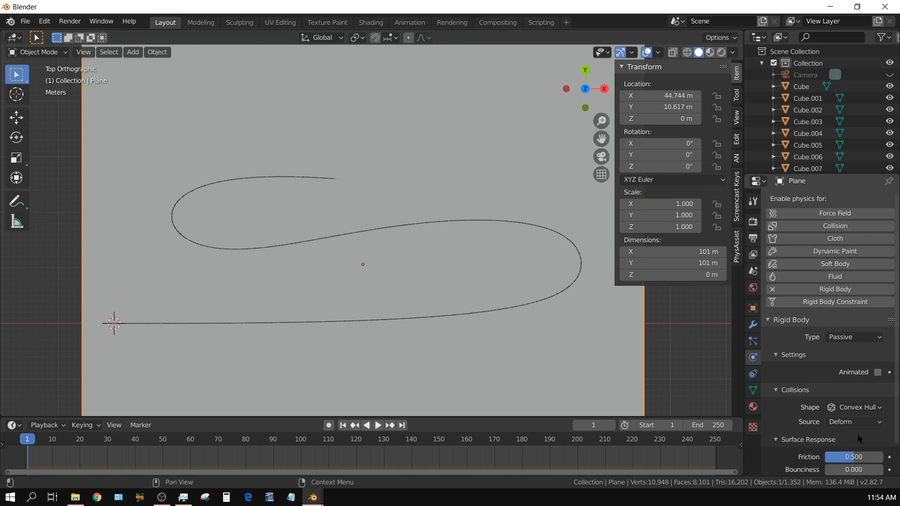
click(848, 459)
text(2)
key(Return)
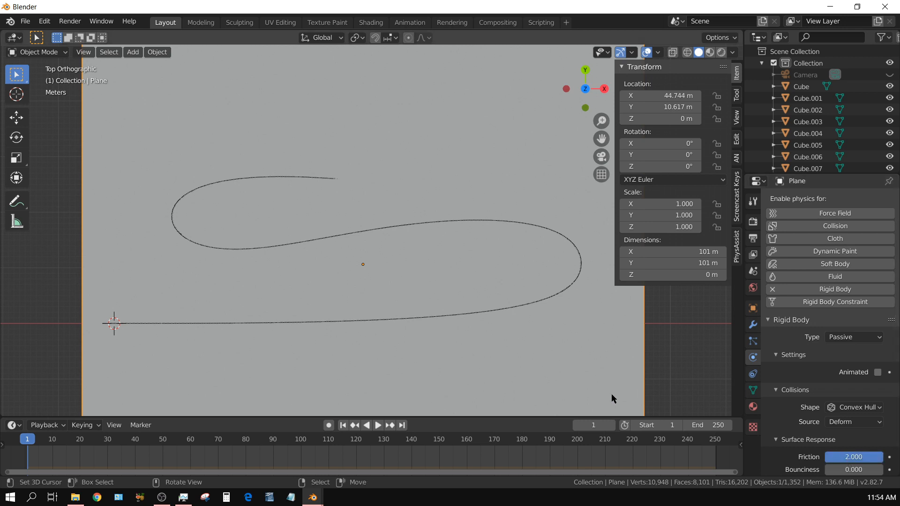
Examine up close how the domino blocks sit relative to the ground plane
scroll(262, 305, up, 5)
scroll(235, 291, up, 4)
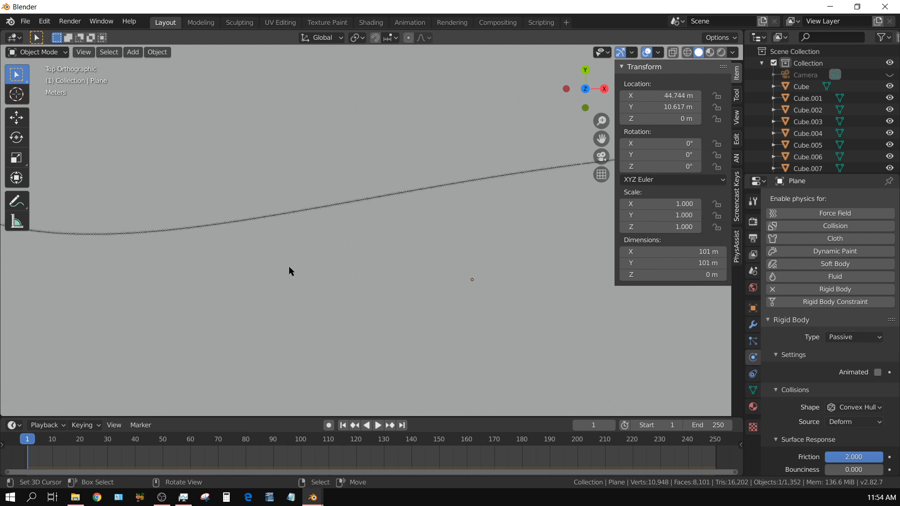
shift+middle_drag(267, 184, 317, 285)
scroll(351, 281, up, 5)
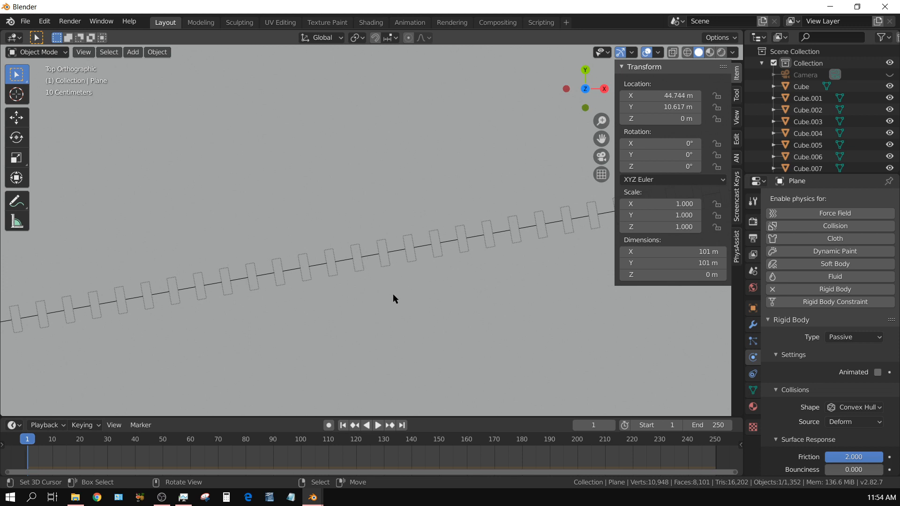
middle_drag(392, 298, 386, 259)
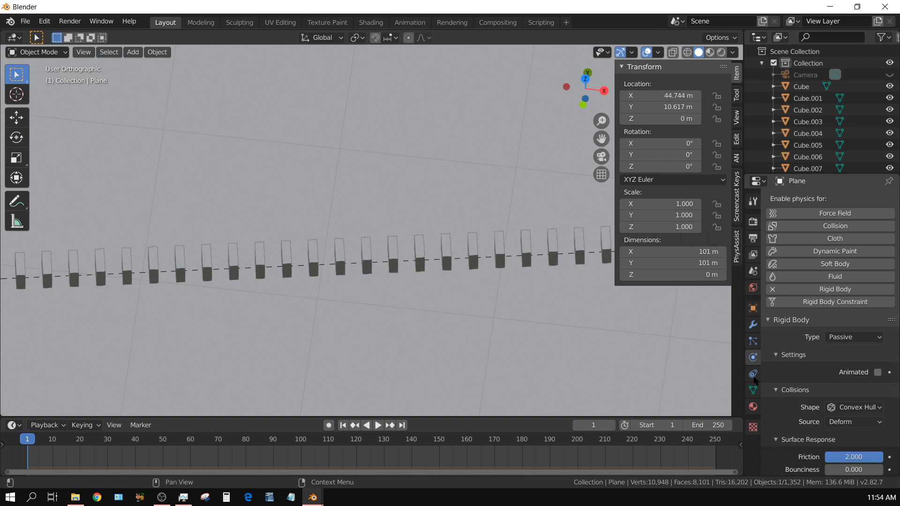
scroll(293, 255, down, 10)
scroll(294, 255, down, 1)
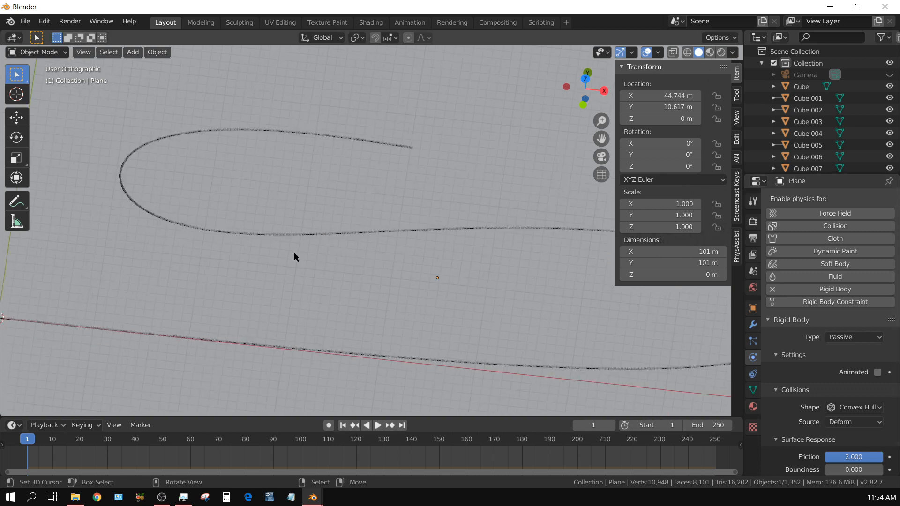
In front view, lower the plane along Z to about -0.152 m, just below the bottoms of the dominoes
key(KP_1)
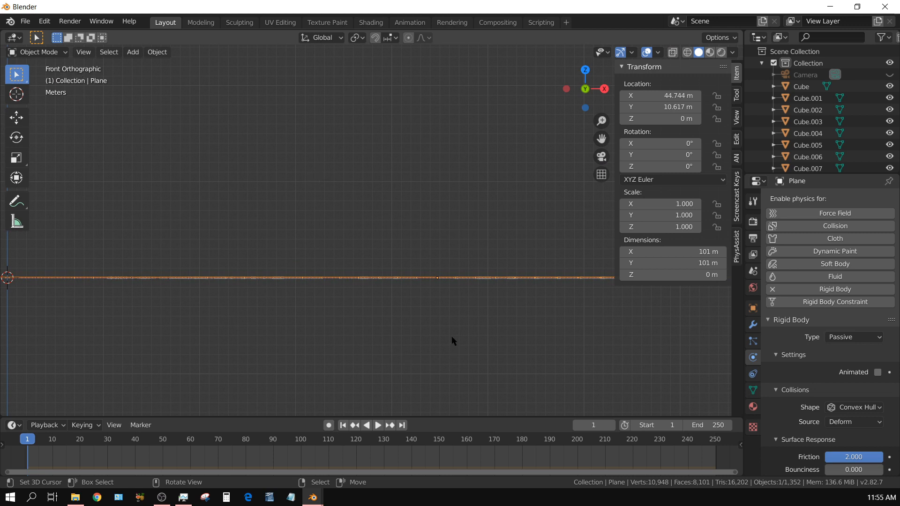
scroll(462, 323, up, 7)
shift+middle_drag(448, 351, 406, 210)
scroll(406, 210, up, 11)
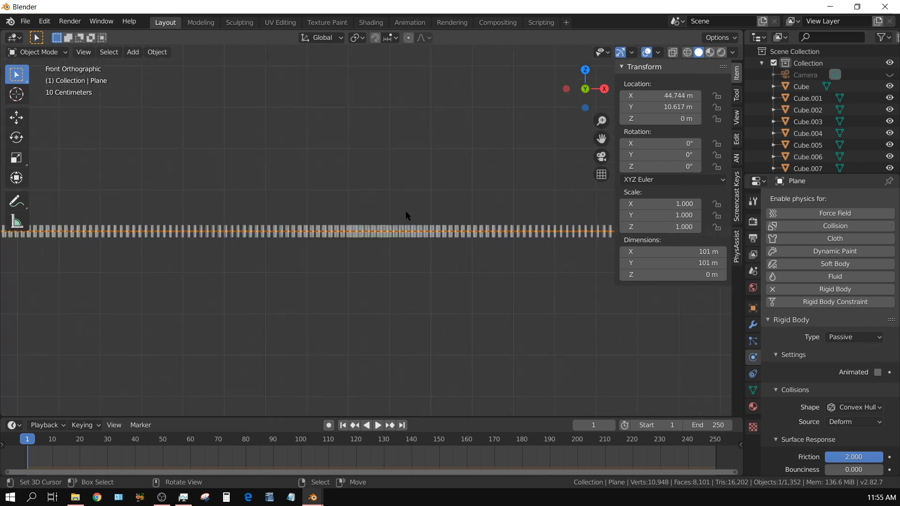
scroll(406, 220, up, 3)
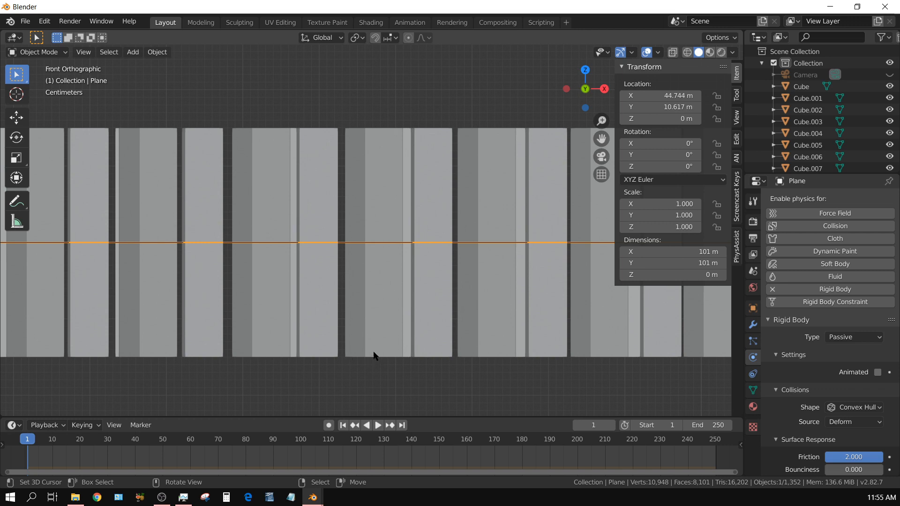
key(g)
key(z)
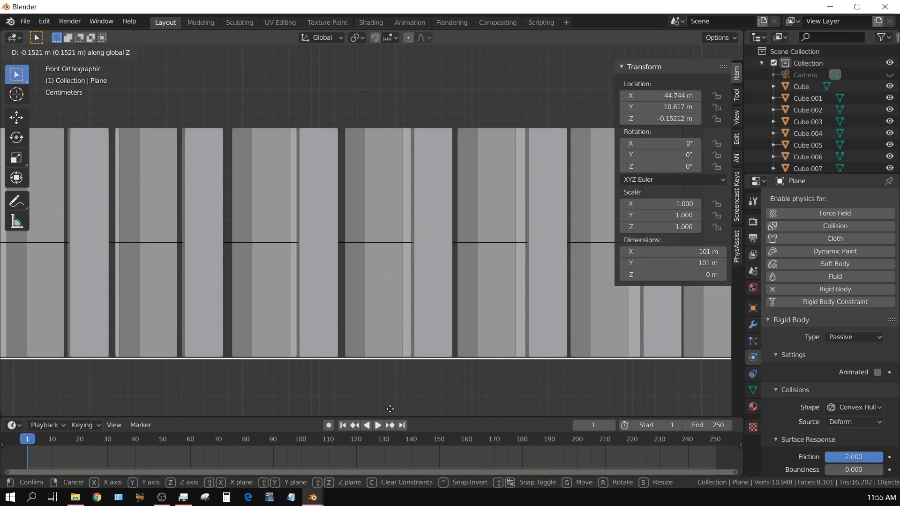
click(391, 411)
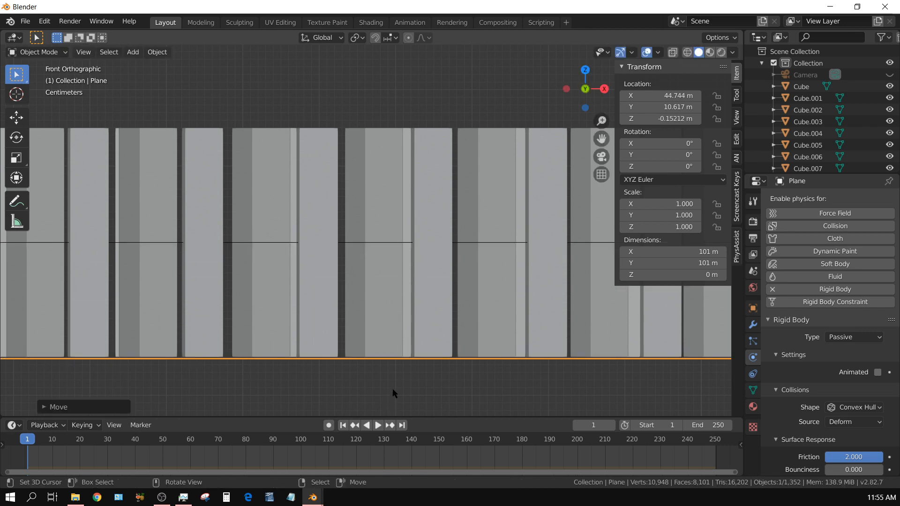
Raise the plane along Z to about -0.15004 m, close under the dominoes' bottom edges
shift+middle_drag(389, 385, 401, 284)
scroll(400, 284, up, 10)
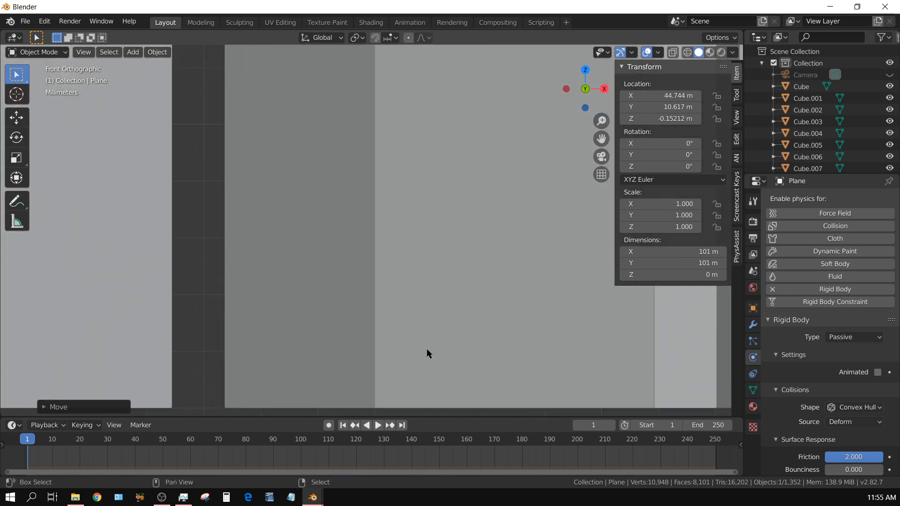
shift+middle_drag(426, 349, 406, 205)
scroll(406, 253, up, 6)
shift+middle_drag(401, 334, 456, 254)
scroll(408, 214, up, 8)
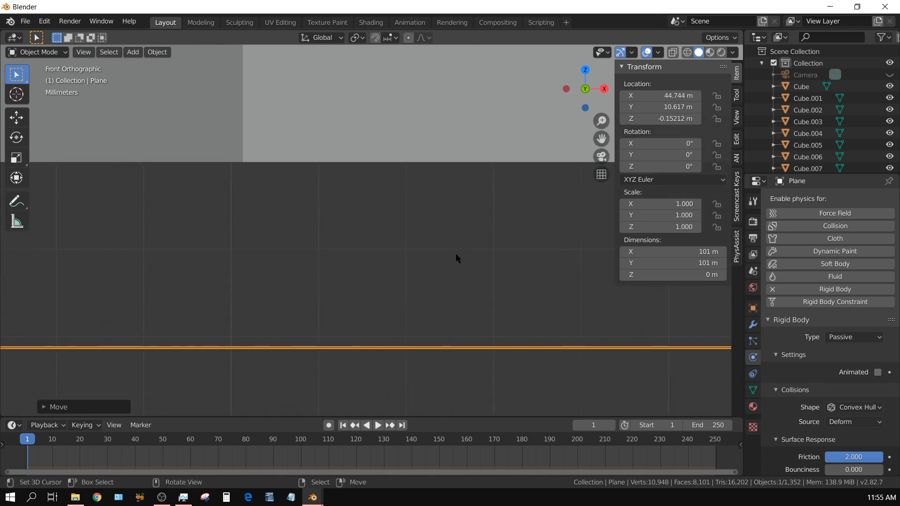
key(g)
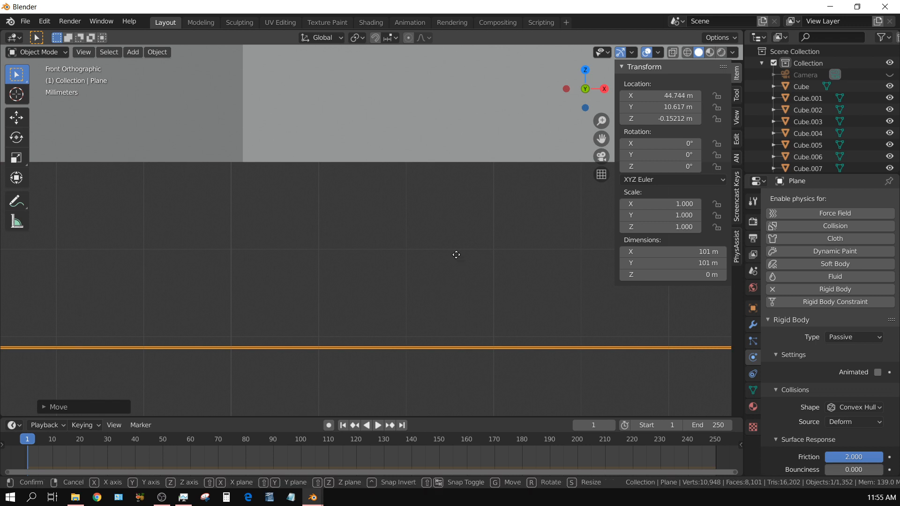
key(z)
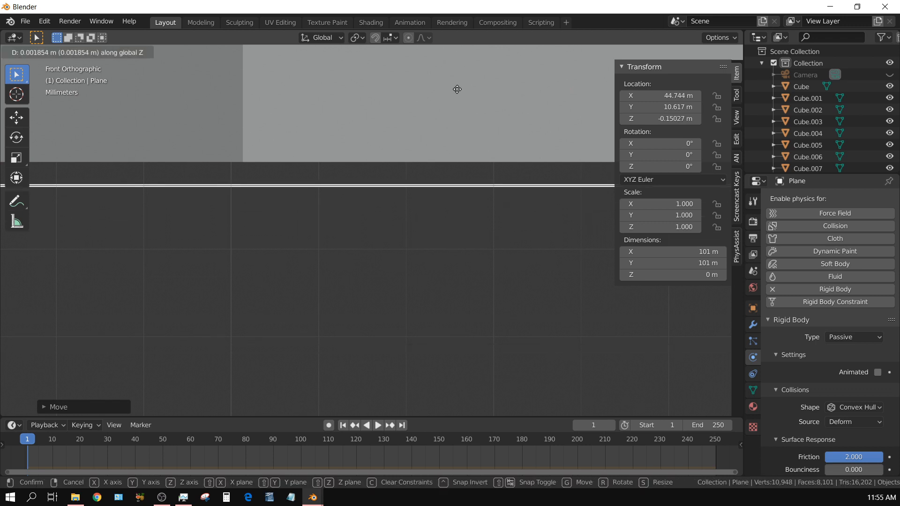
click(459, 72)
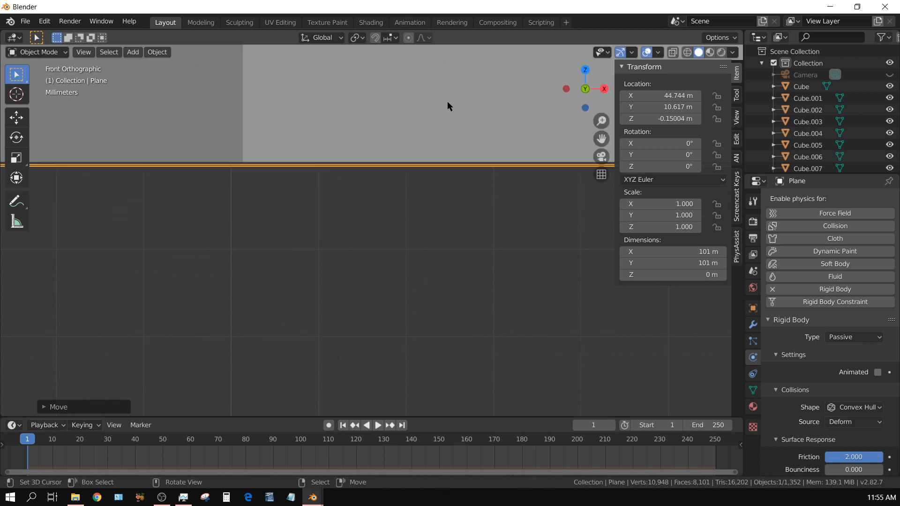
Fine-tune the plane's height along Z to about -0.15002 m, leaving only a tiny gap below the dominoes
scroll(362, 208, up, 5)
shift+middle_drag(327, 138, 406, 284)
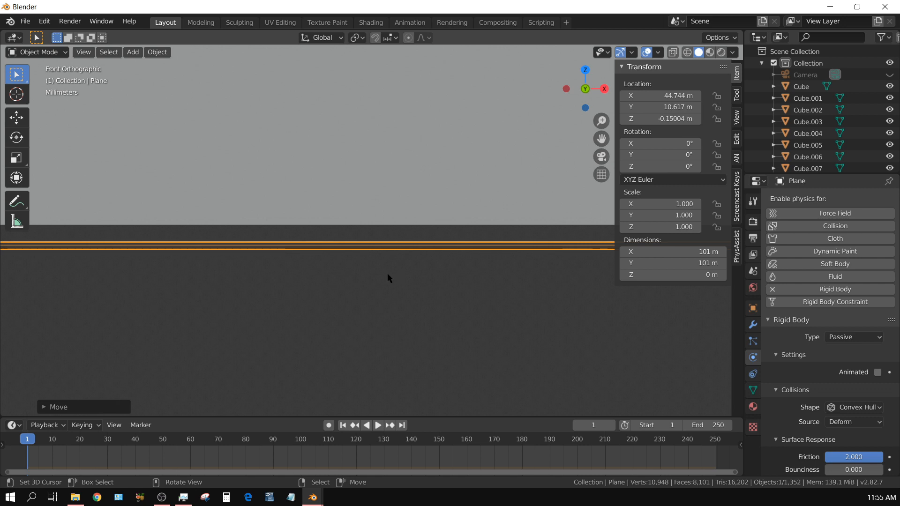
key(g)
key(z)
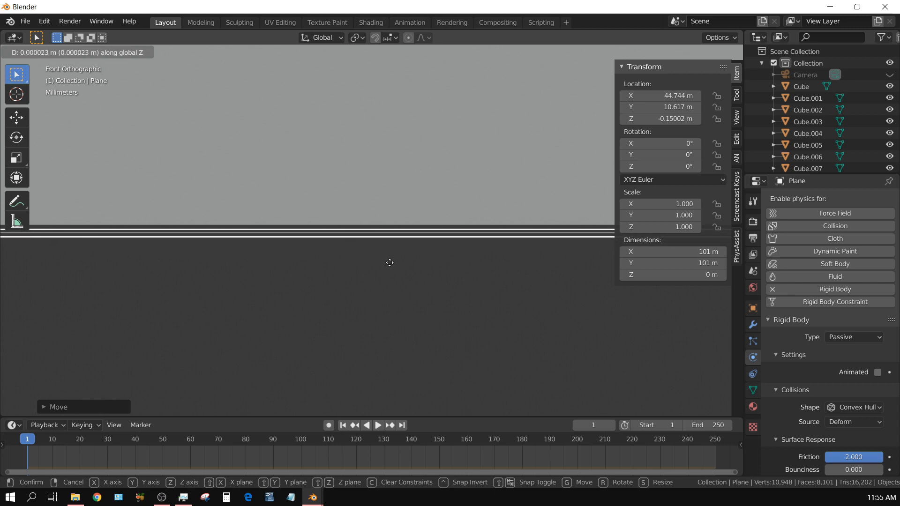
click(390, 264)
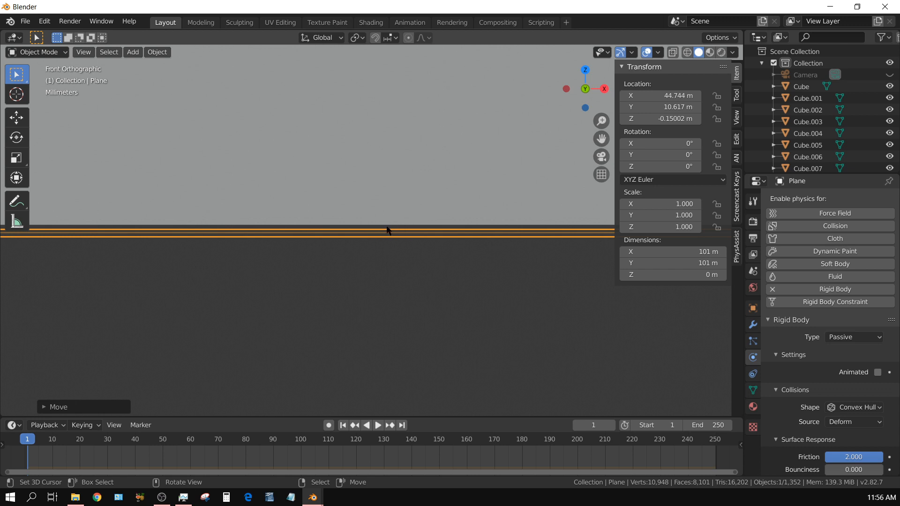
Select the first domino at the start of the straight section and snap the 3D cursor to it
scroll(386, 231, down, 3)
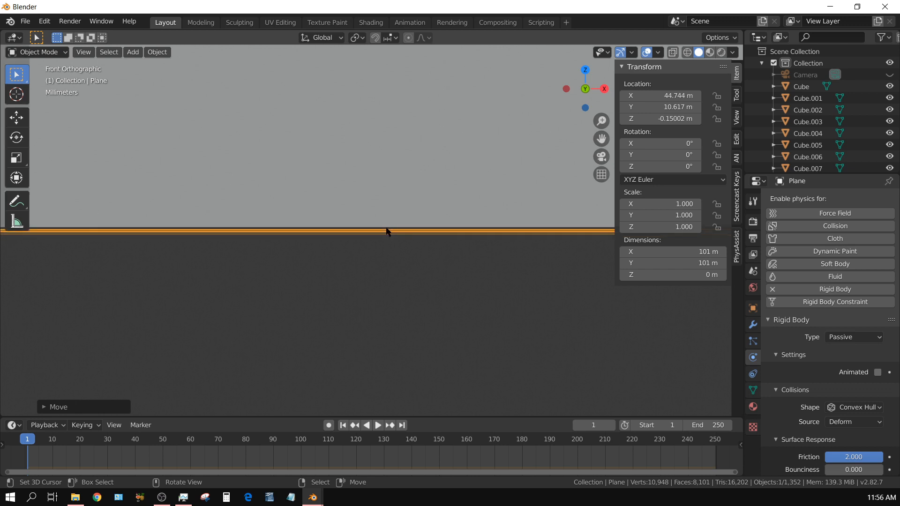
scroll(387, 230, down, 5)
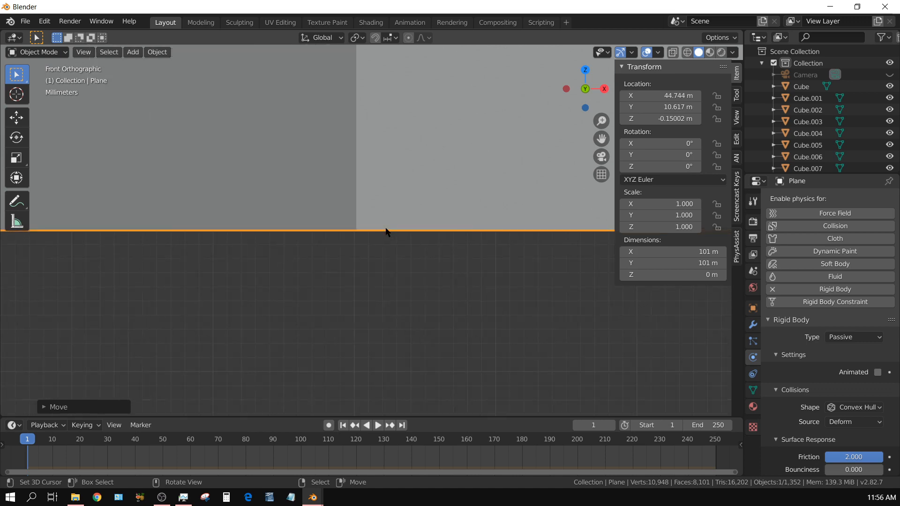
scroll(386, 231, down, 5)
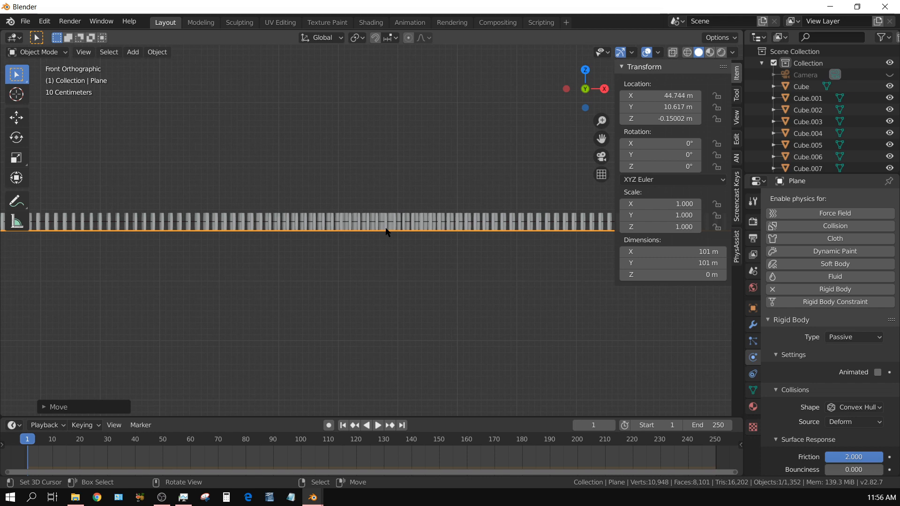
scroll(386, 230, down, 4)
middle_drag(387, 230, 386, 261)
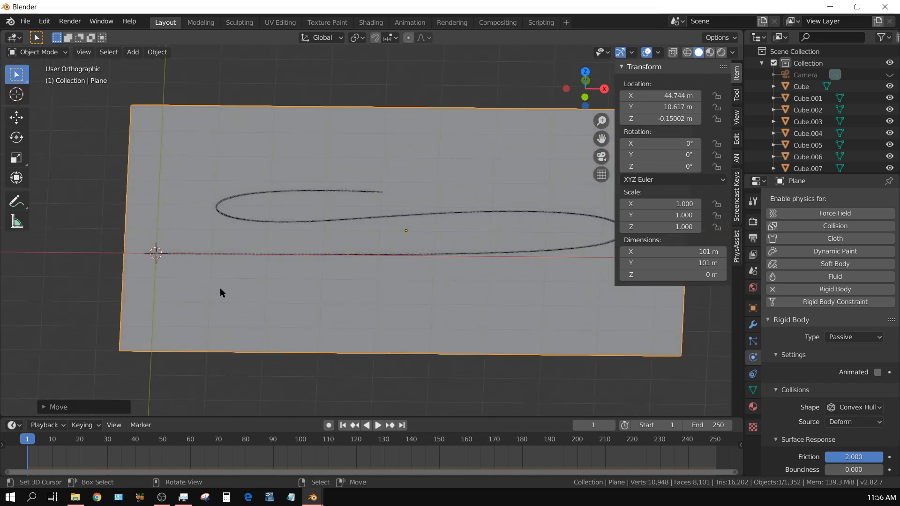
shift+middle_drag(167, 302, 352, 303)
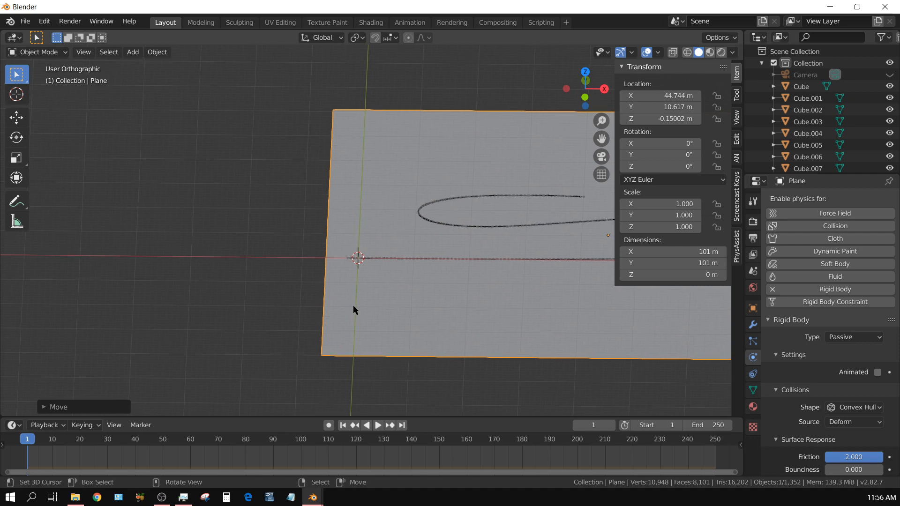
scroll(353, 305, up, 8)
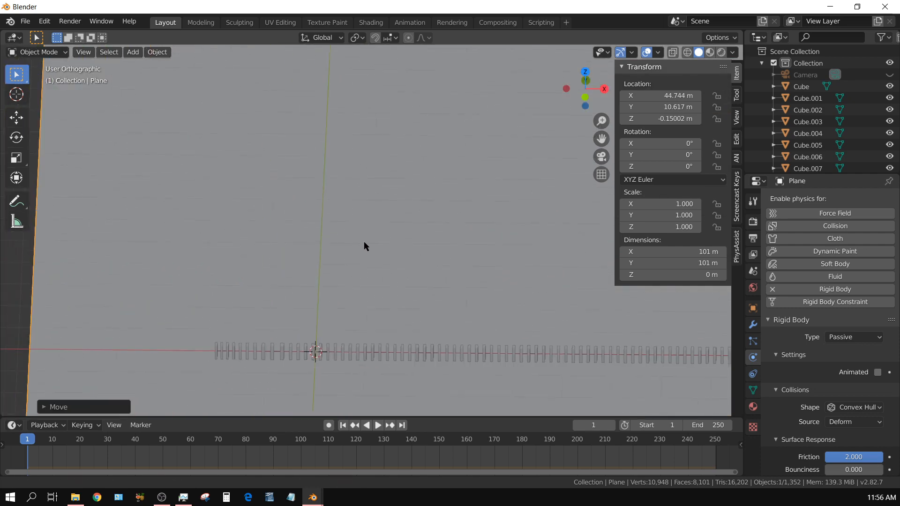
shift+middle_drag(364, 241, 400, 172)
scroll(330, 225, up, 5)
shift+middle_drag(108, 308, 383, 275)
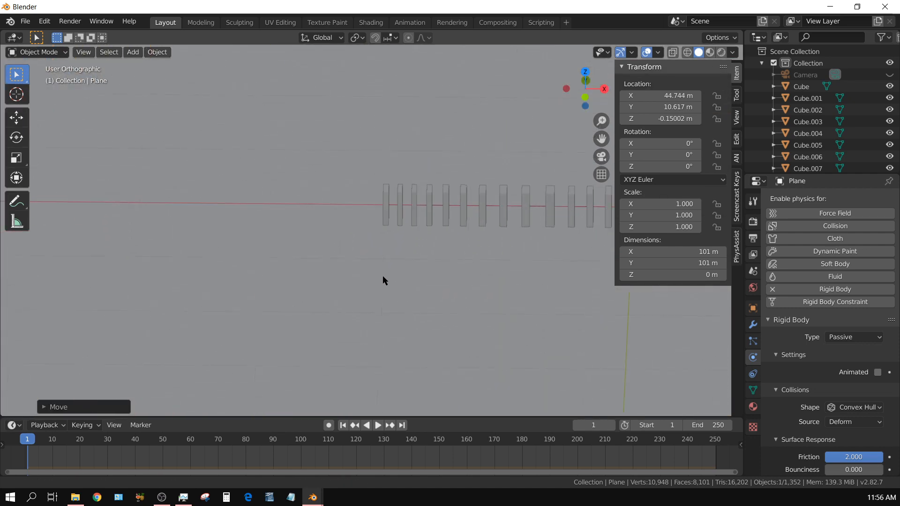
scroll(452, 172, up, 4)
click(405, 141)
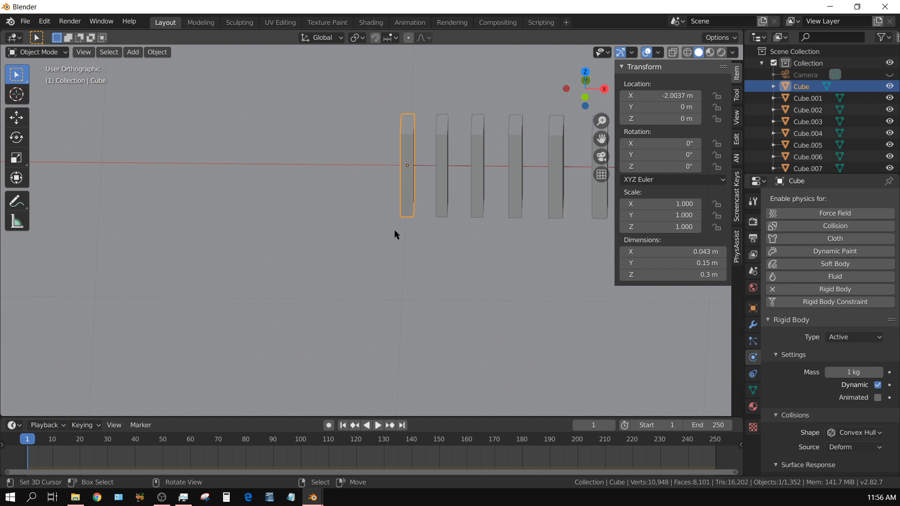
key(shift+s)
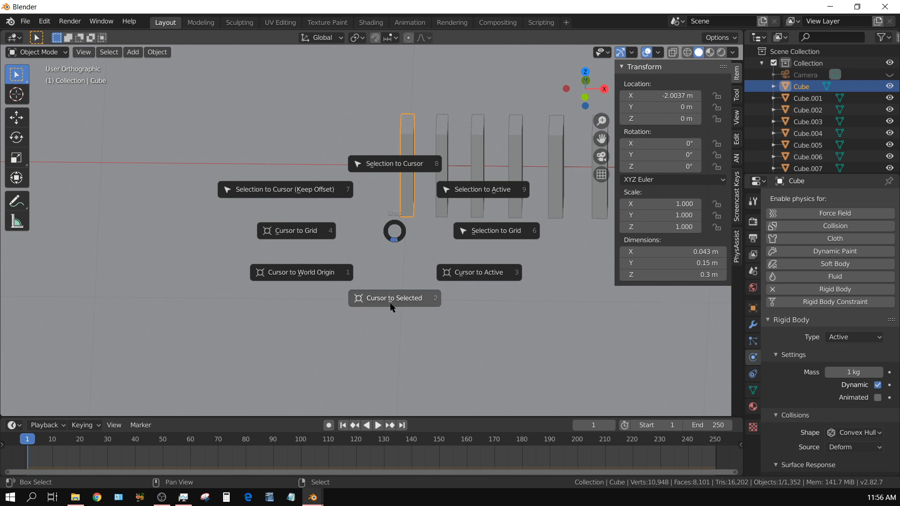
click(395, 302)
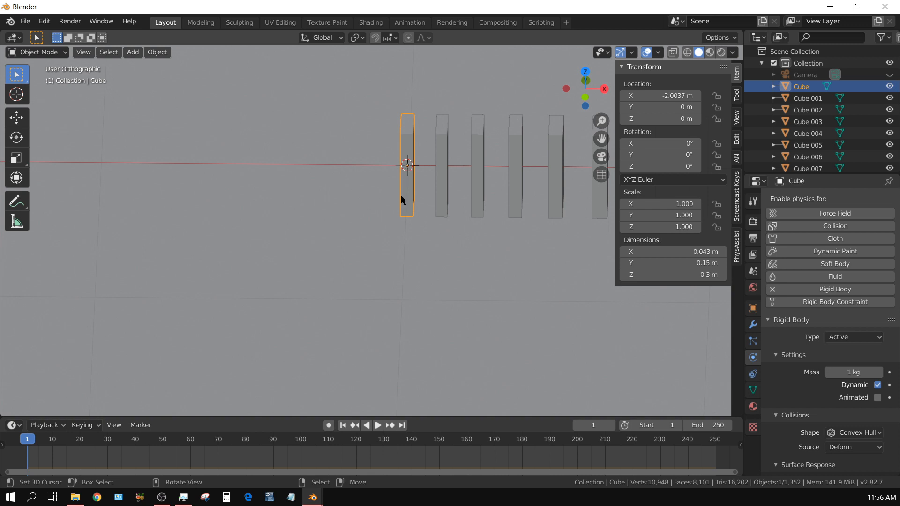
Switch to top view and add a UV sphere at the first domino's position
key(KP_7)
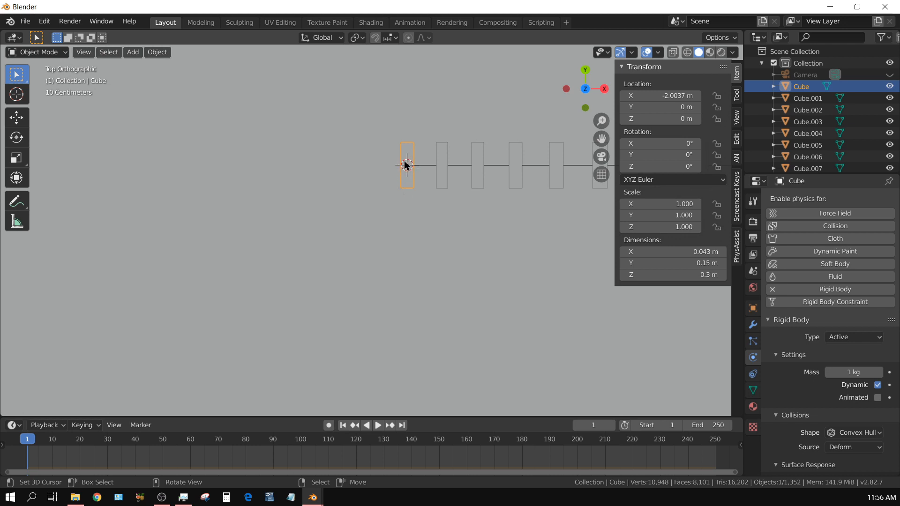
click(133, 53)
mouse_move(149, 69)
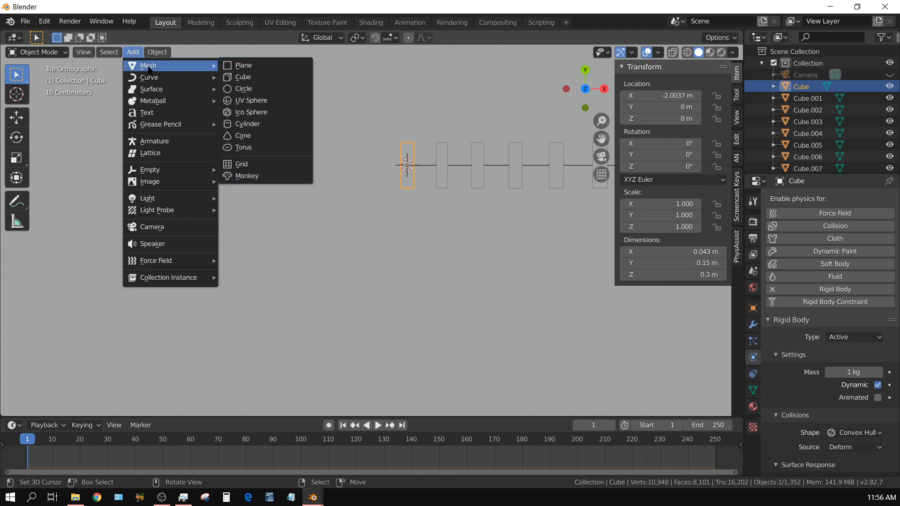
click(251, 100)
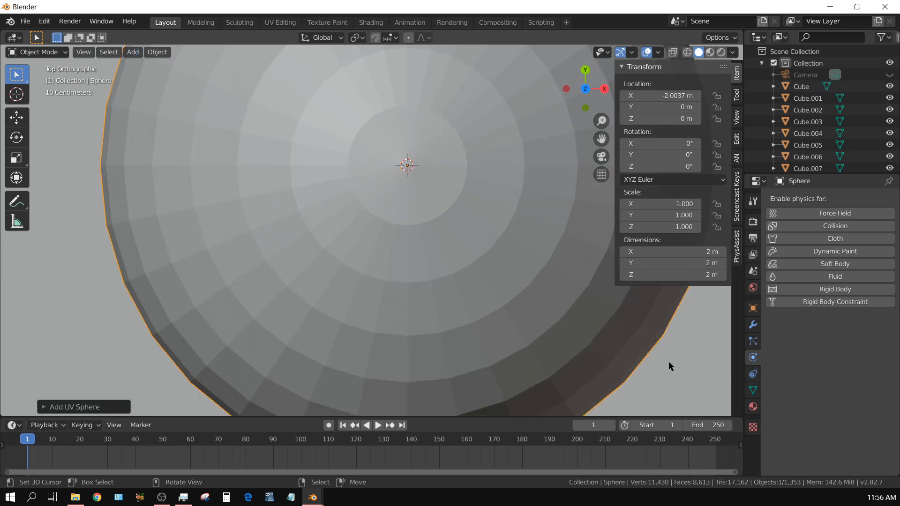
Scale the sphere by 0.1 and again by 0.5, and apply its scale
text(s)
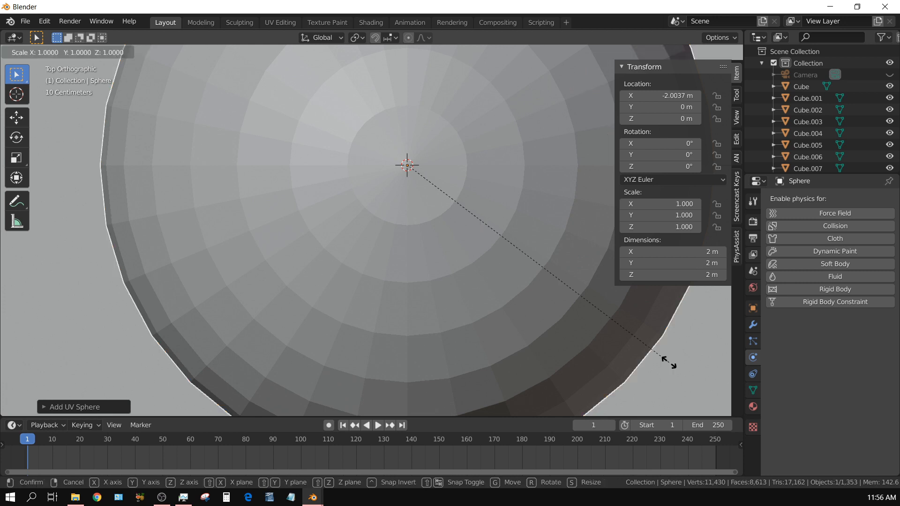
text(.1)
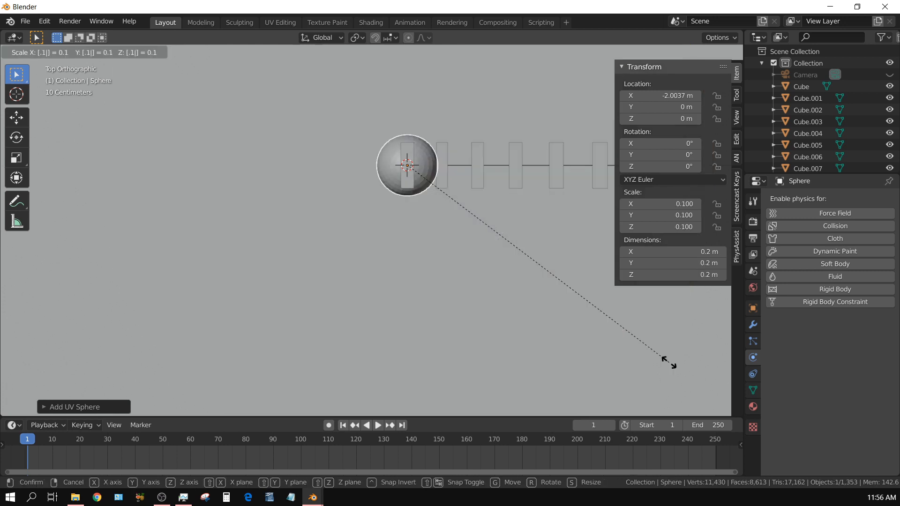
key(Return)
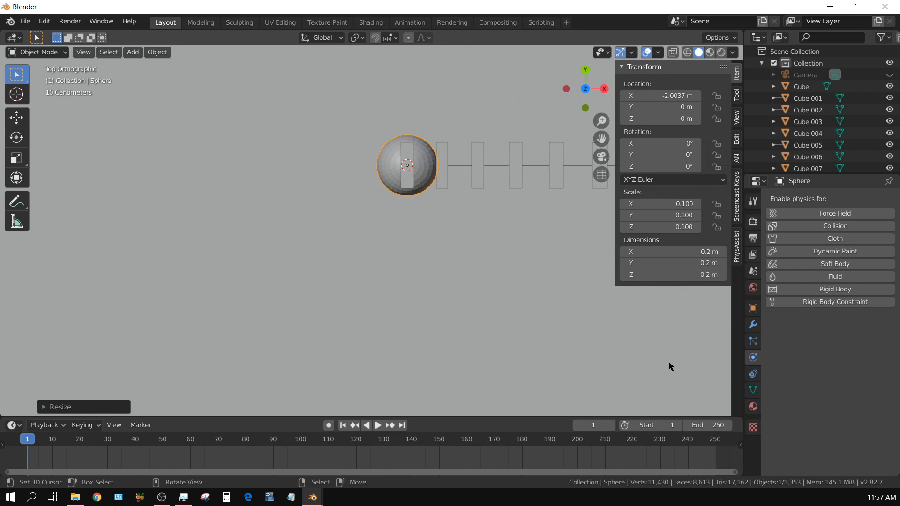
text(s)
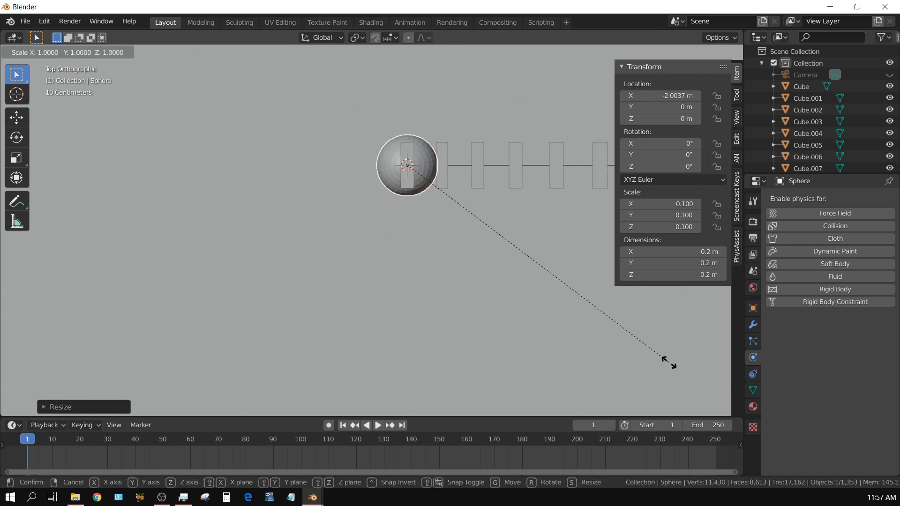
text(.5)
key(Return)
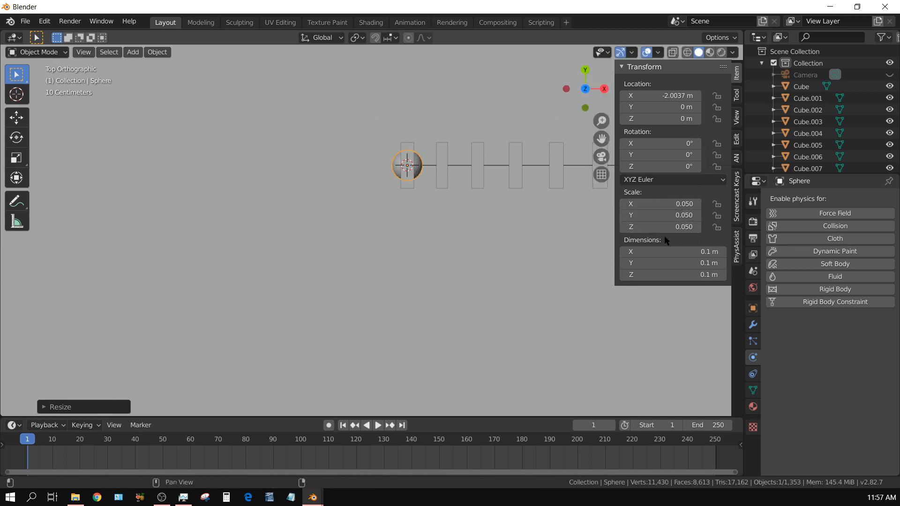
key(ctrl+a)
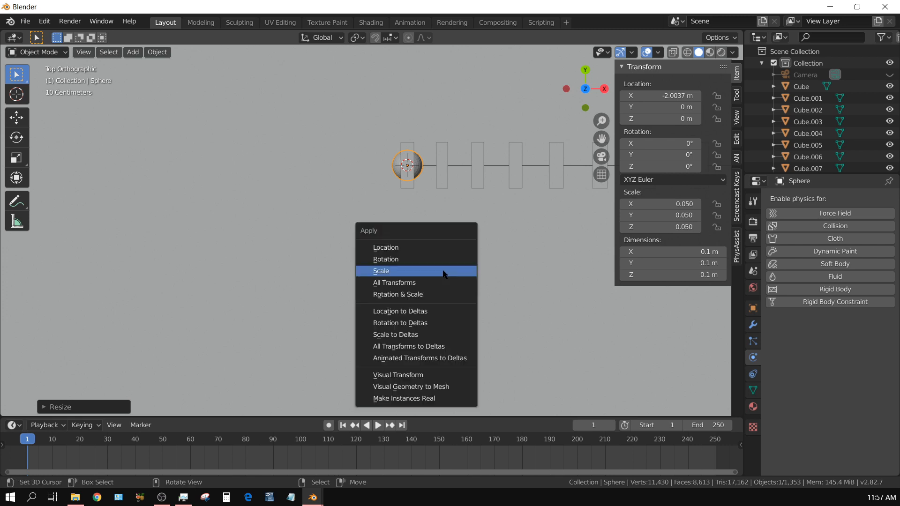
click(443, 272)
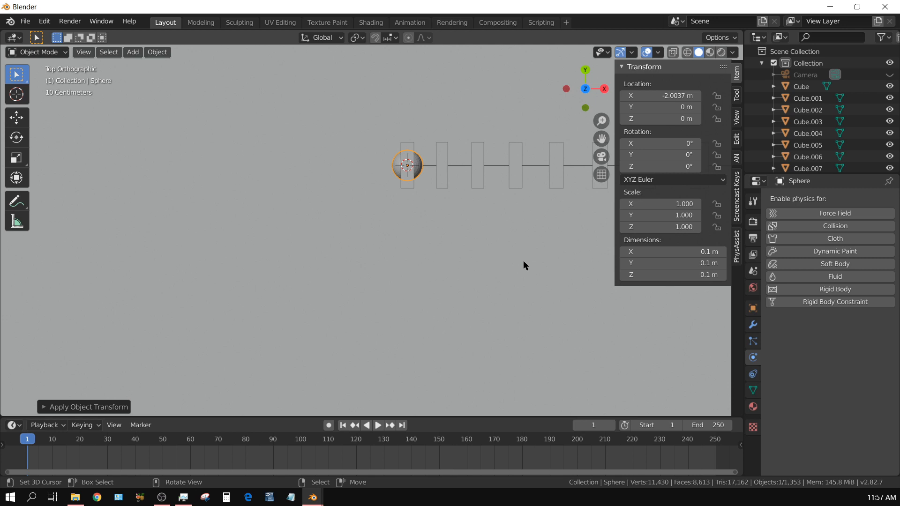
In front view, move the sphere just outside the first domino's upper end, to about X -2.094 m and Z 0.119 m
key(KP_1)
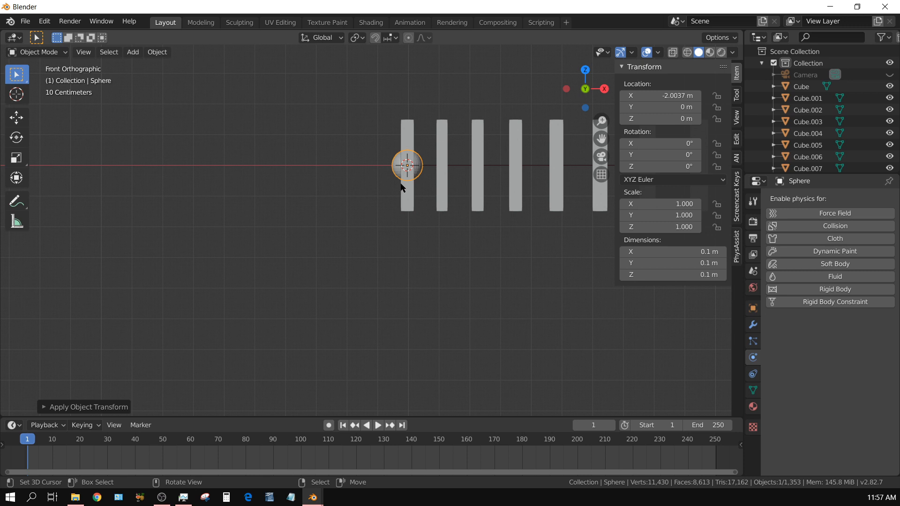
key(g)
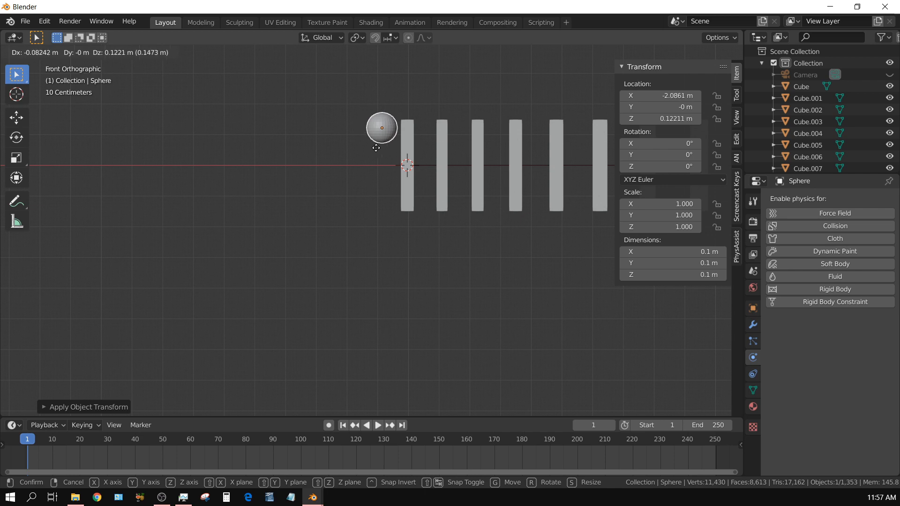
click(374, 149)
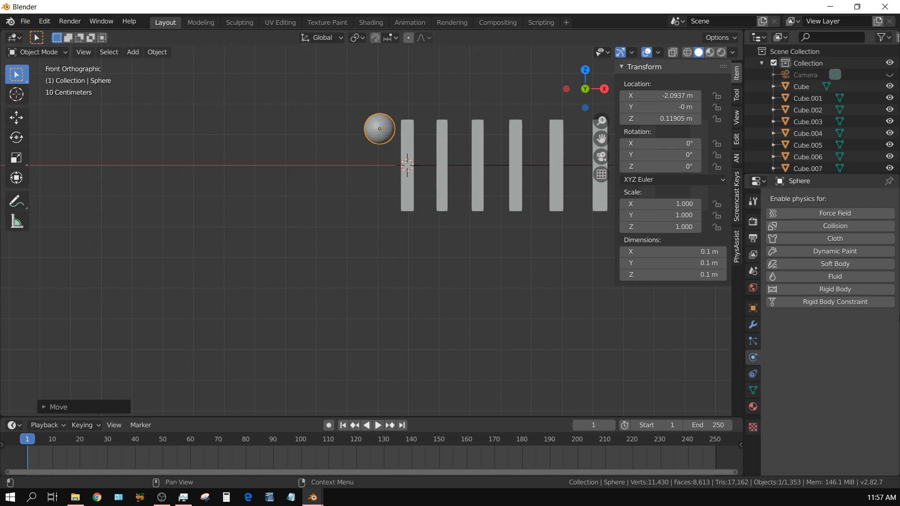
Make the sphere a rigid body with Animated enabled and its collision shape set to Sphere
click(838, 291)
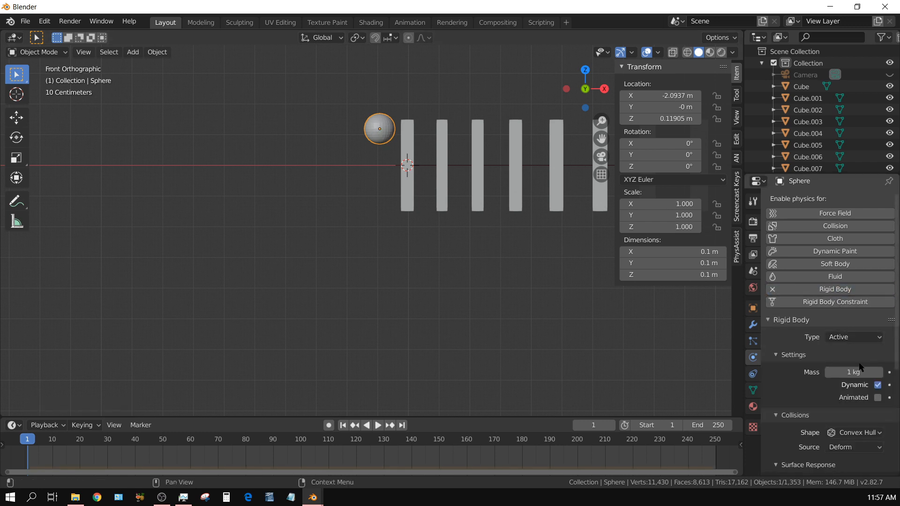
click(878, 398)
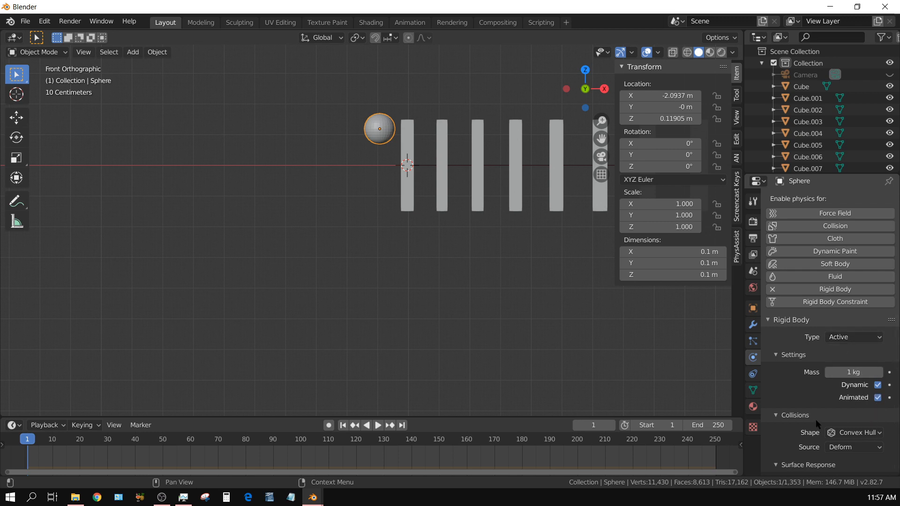
click(862, 434)
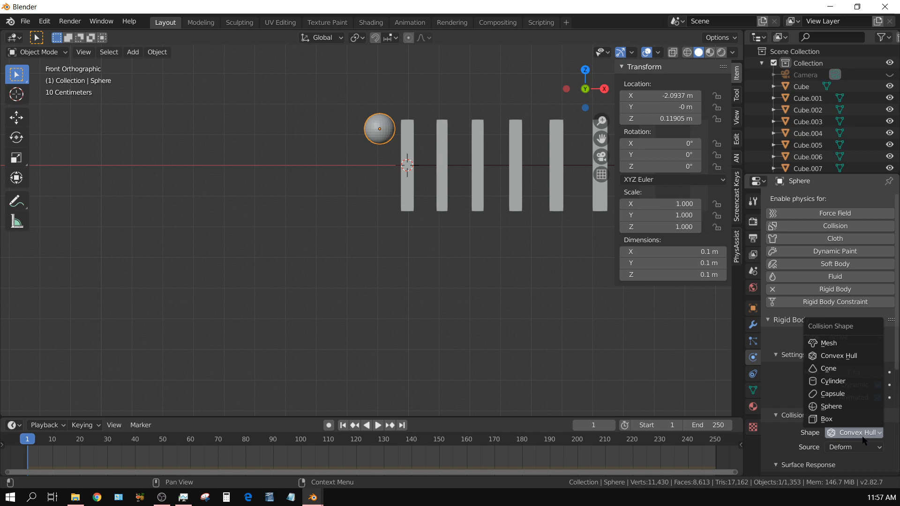
click(831, 407)
scroll(823, 432, down, 7)
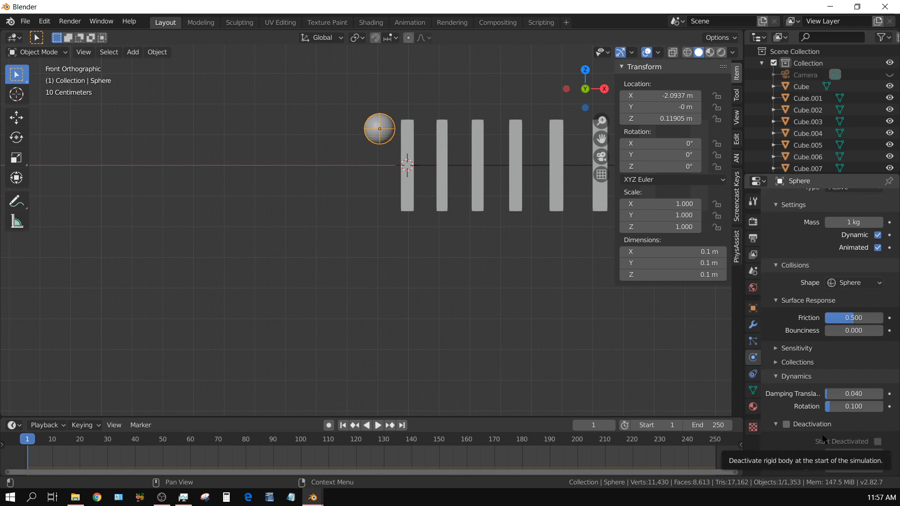
scroll(823, 436, up, 7)
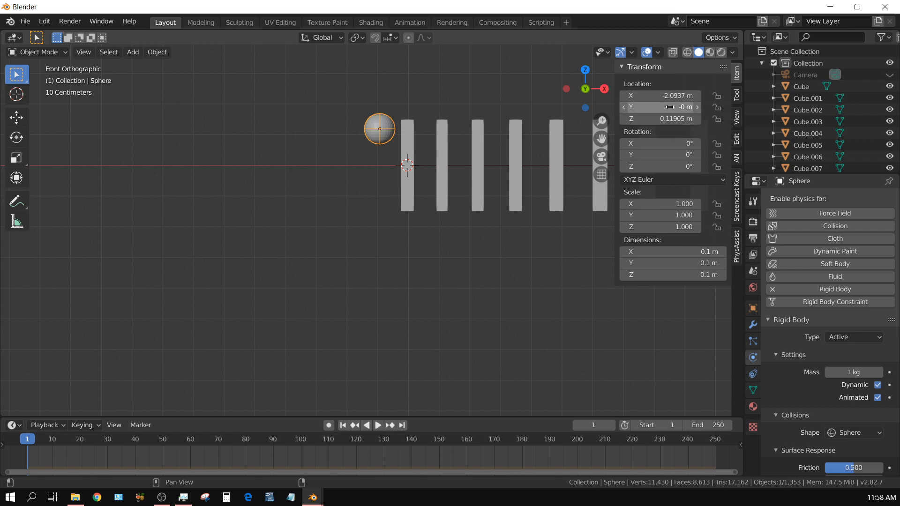
Keyframe the sphere's location at frame 1 and at frame 25, moved past the first domino to about X -1.918 m, Z 0.107 m
key(i)
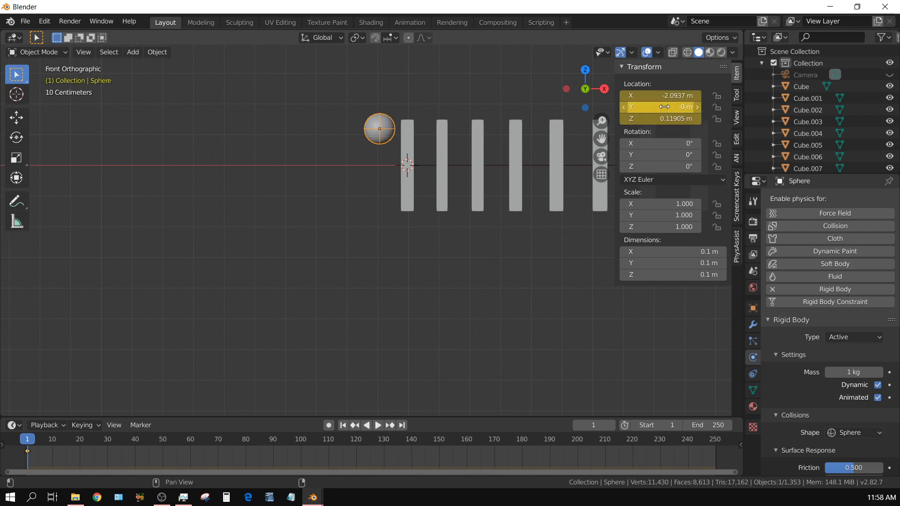
click(94, 453)
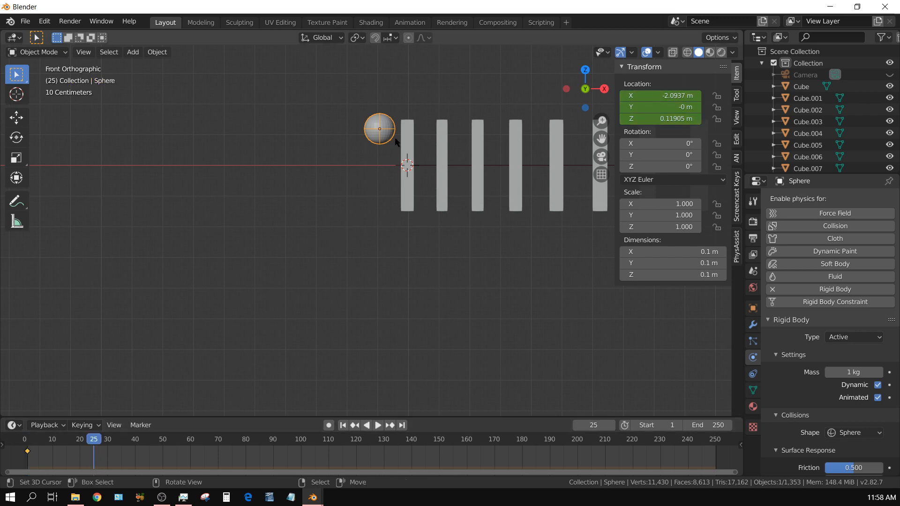
key(g)
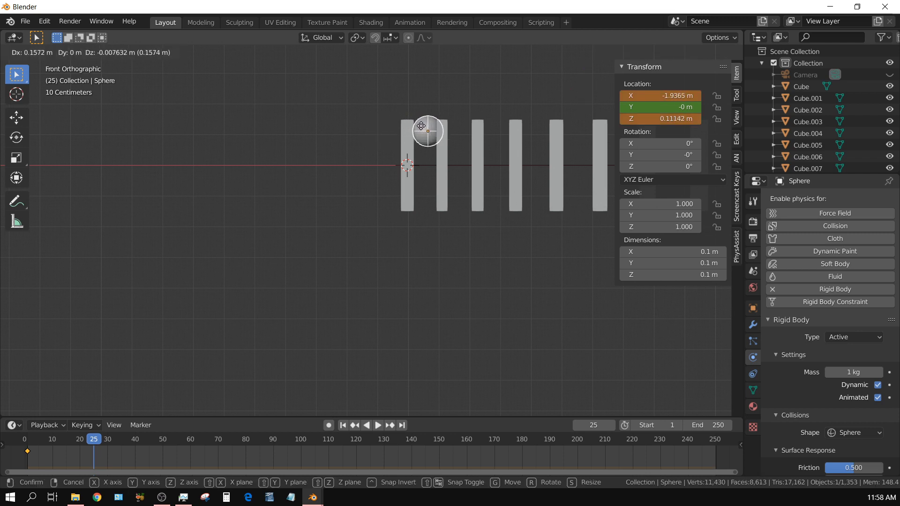
click(427, 128)
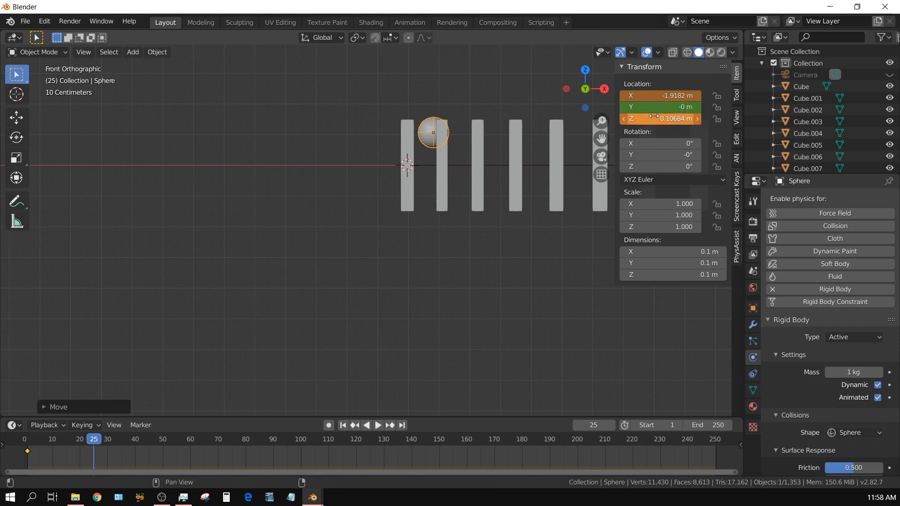
key(i)
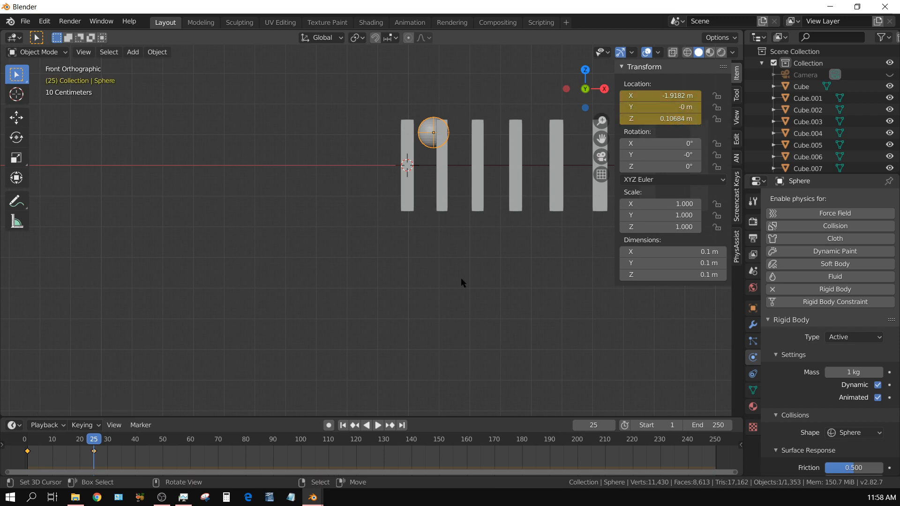
Play the simulation from frame 1 to check the sphere striking the dominoes, and return to the first frame
click(343, 425)
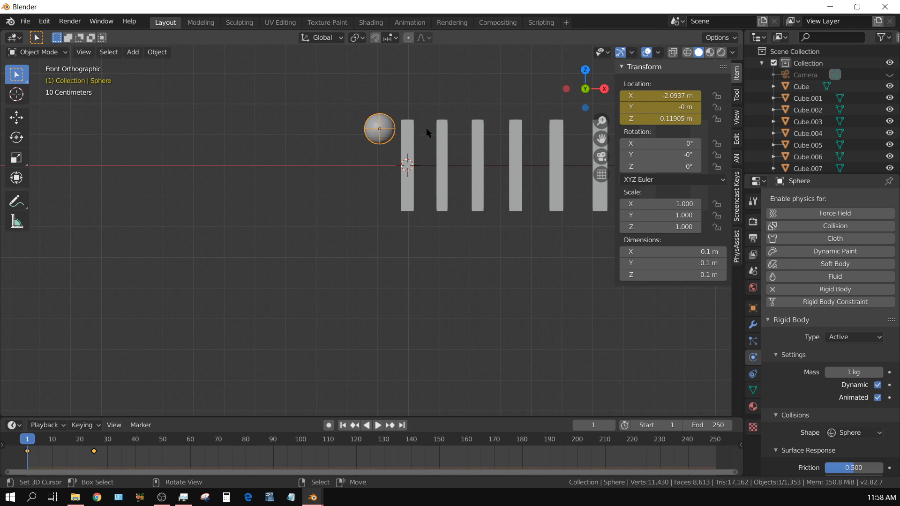
click(379, 427)
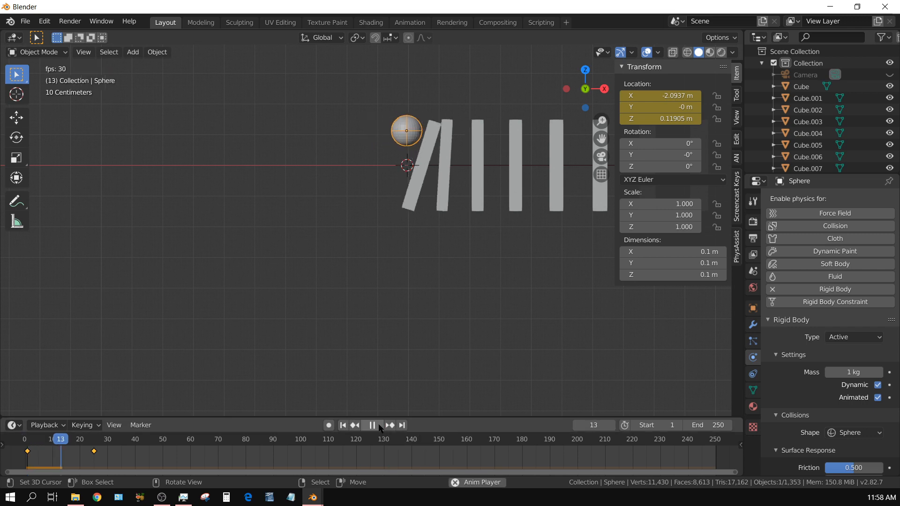
click(374, 426)
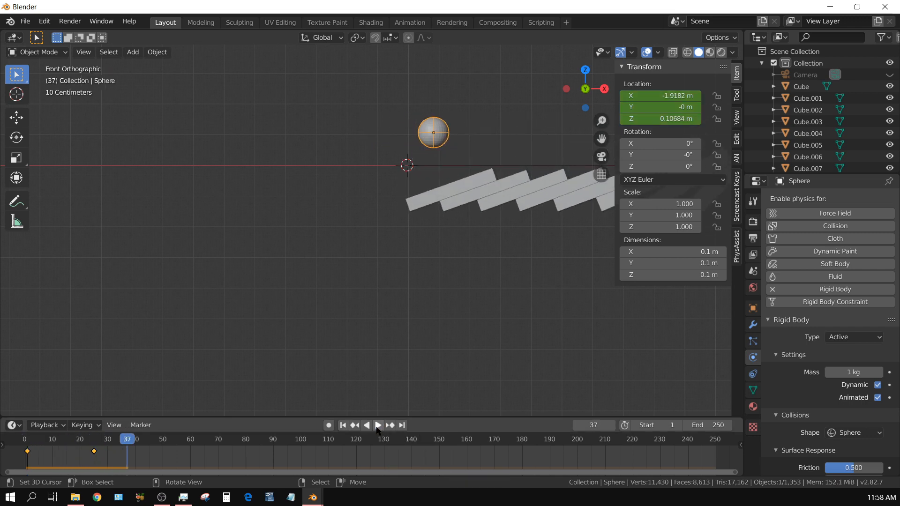
click(342, 425)
Set Steps Per Second to 240 in the scene's Rigid Body World settings
scroll(413, 359, down, 10)
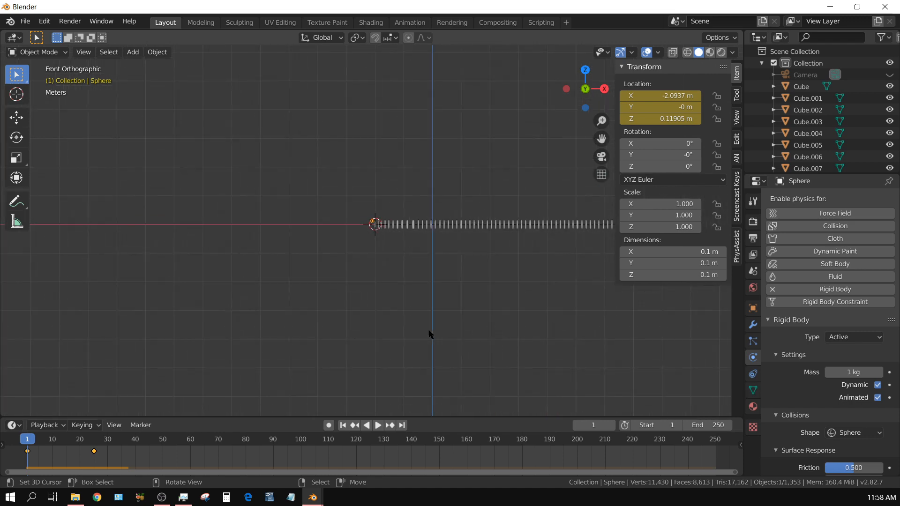
middle_drag(428, 322, 175, 311)
middle_drag(260, 331, 383, 366)
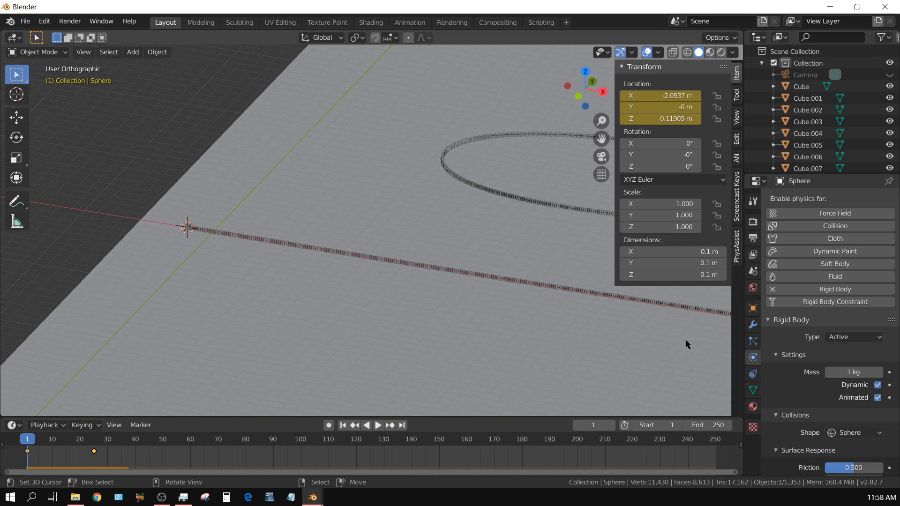
click(753, 271)
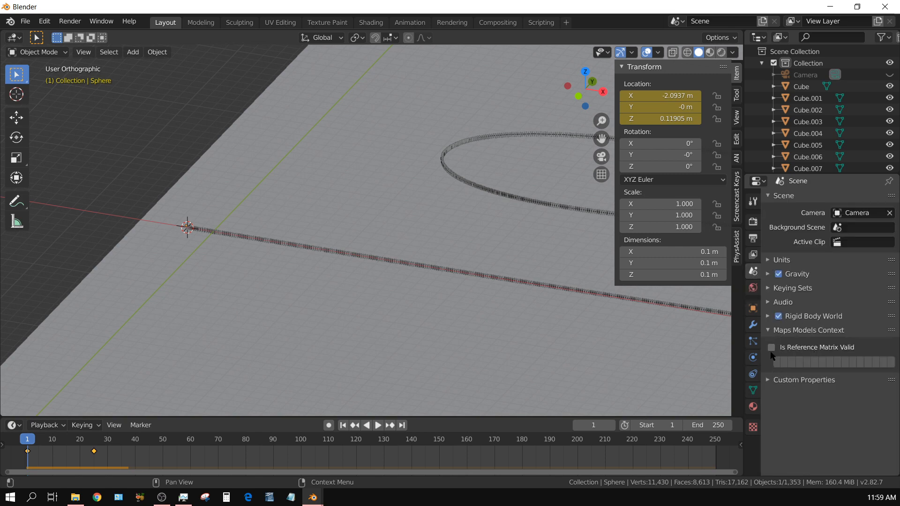
click(767, 317)
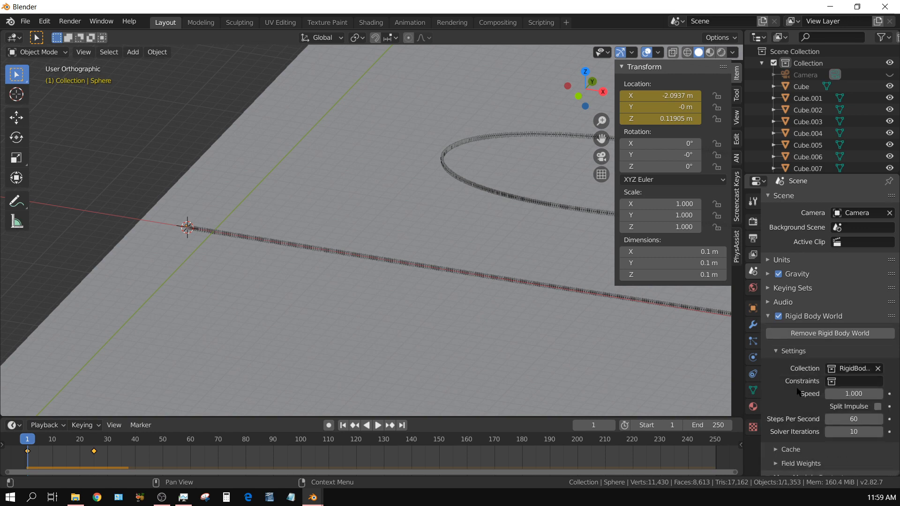
scroll(813, 436, down, 3)
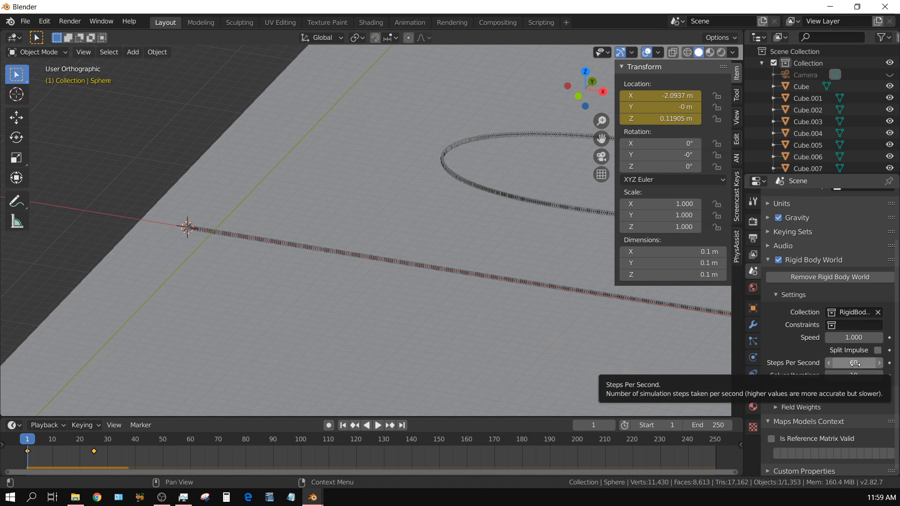
click(754, 222)
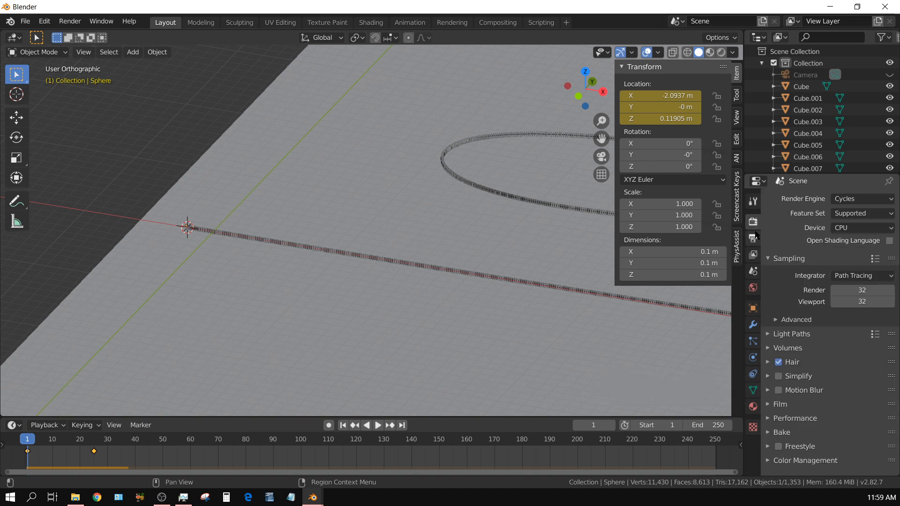
click(753, 240)
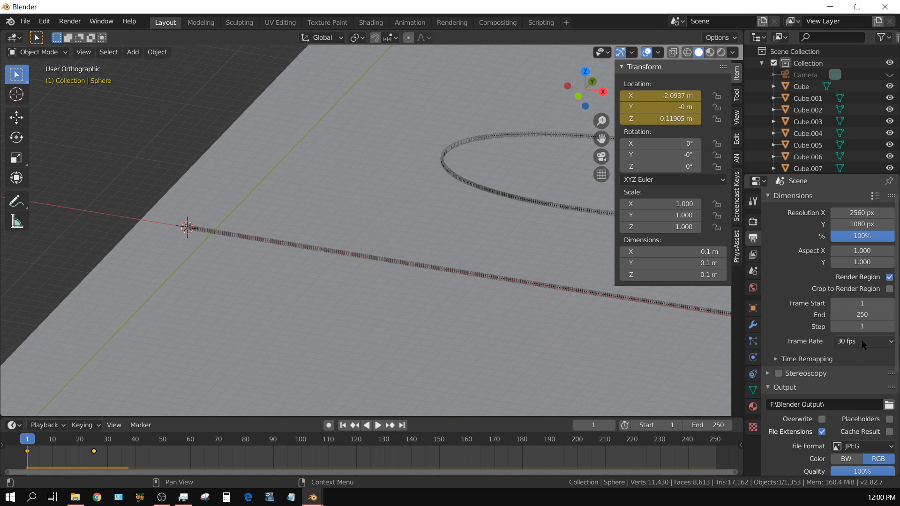
click(754, 272)
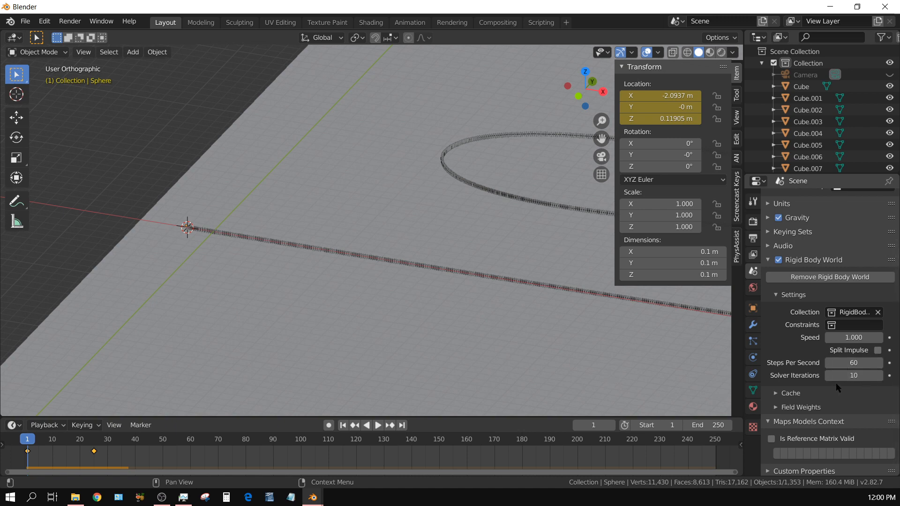
click(855, 363)
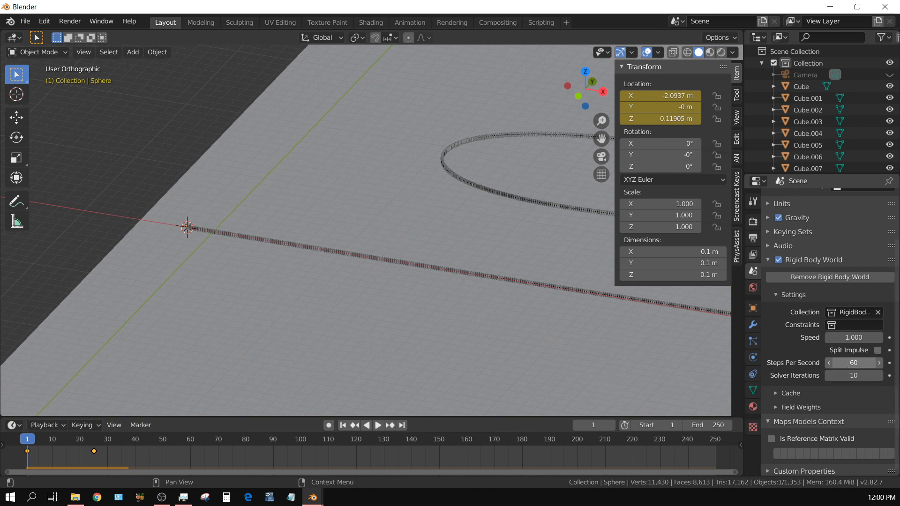
text(240)
key(Return)
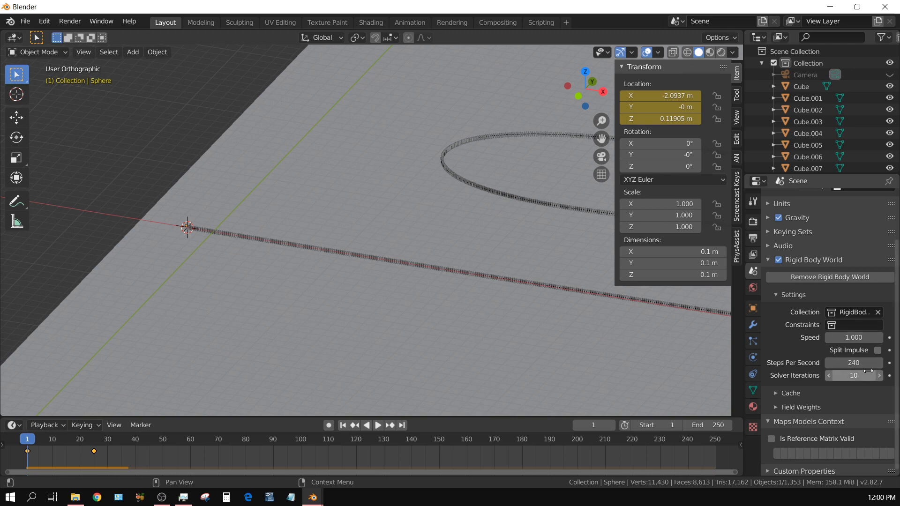
Set the scene's output frame rate to 24 fps
click(753, 239)
click(861, 341)
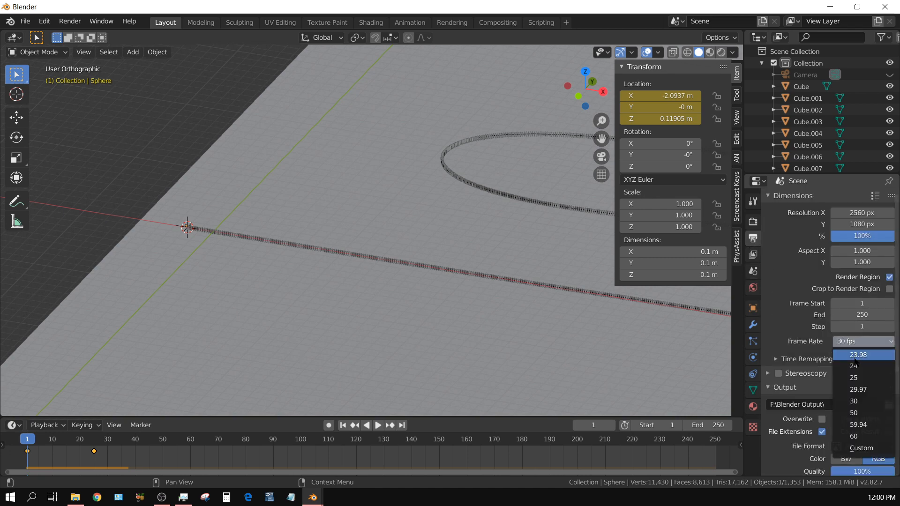
click(856, 364)
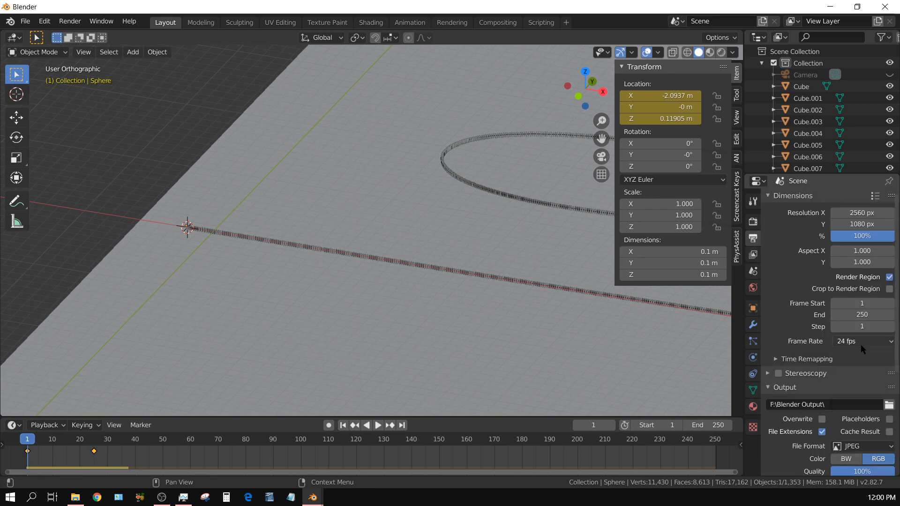
Try output frame rates of 30 and 60 fps for the scene, and settle on 30 fps
click(859, 343)
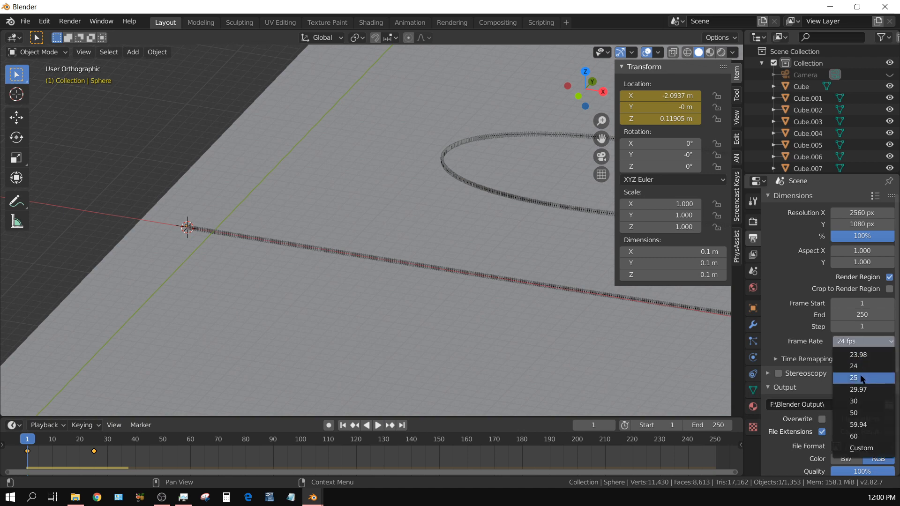
click(865, 402)
click(858, 344)
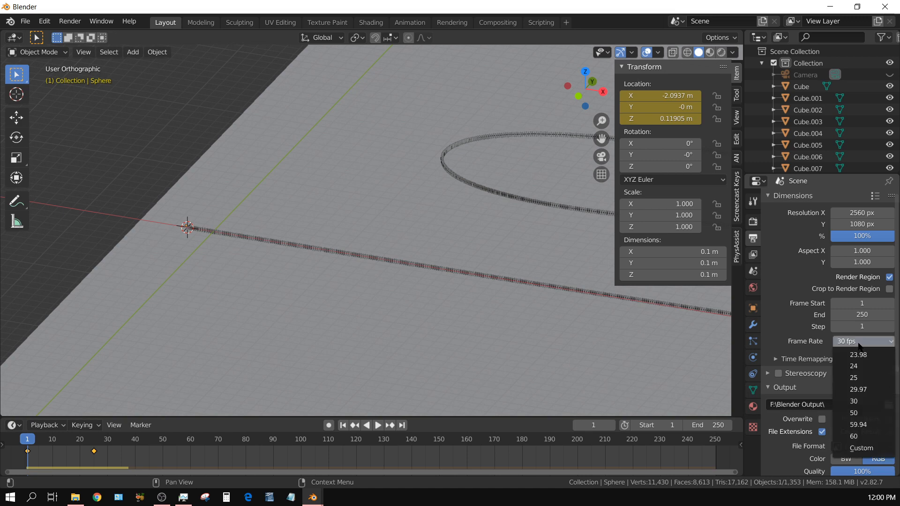
click(859, 437)
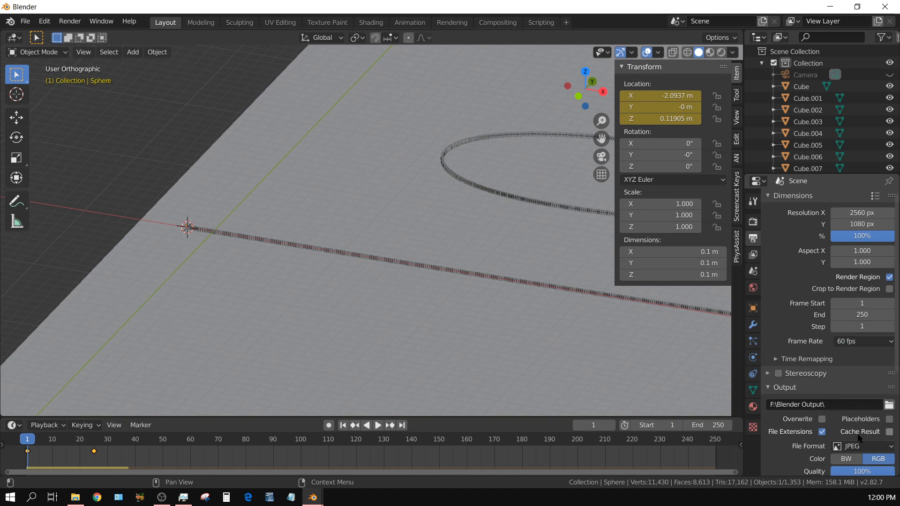
click(858, 343)
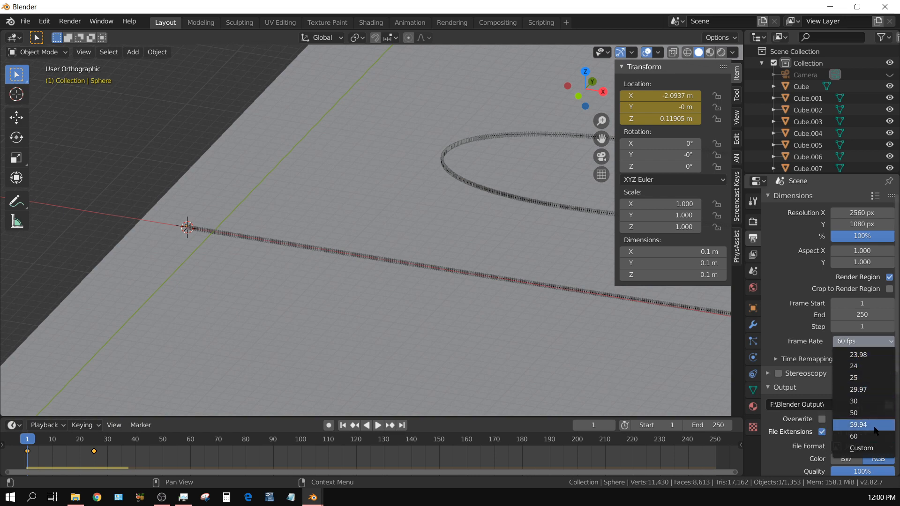
click(859, 402)
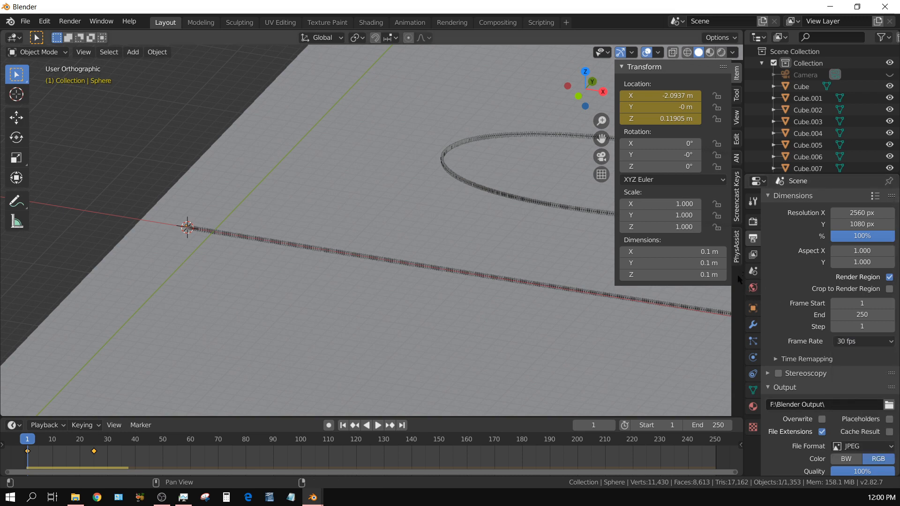
Save the project as untitled.blend in the Particle wave 200 folder and return the main area to the 3D Viewport
click(752, 270)
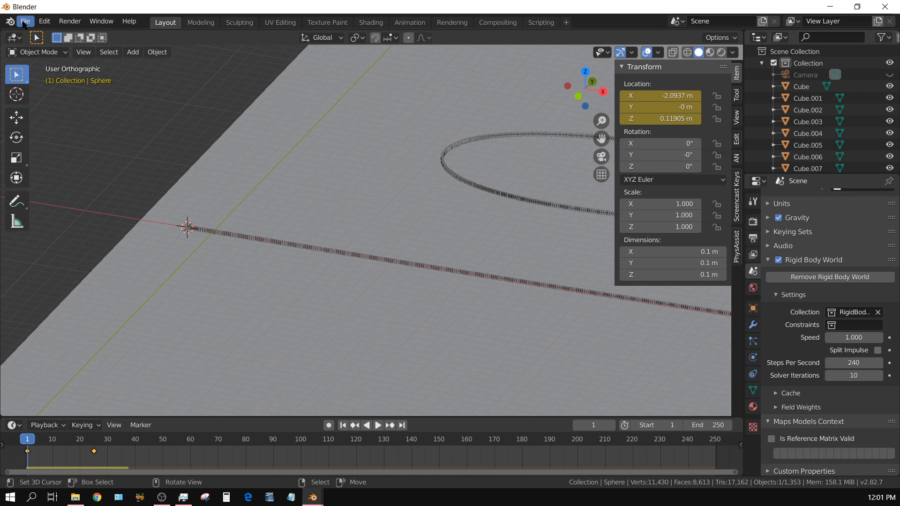
click(24, 23)
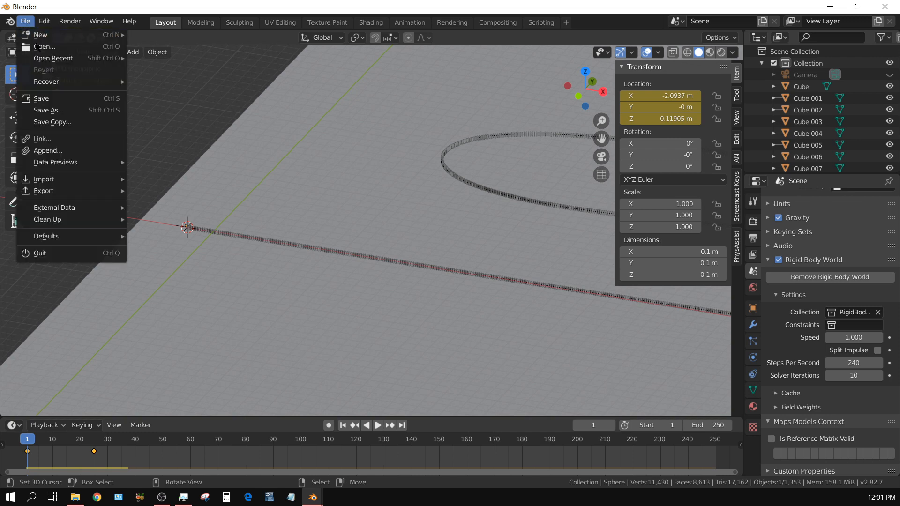
click(51, 98)
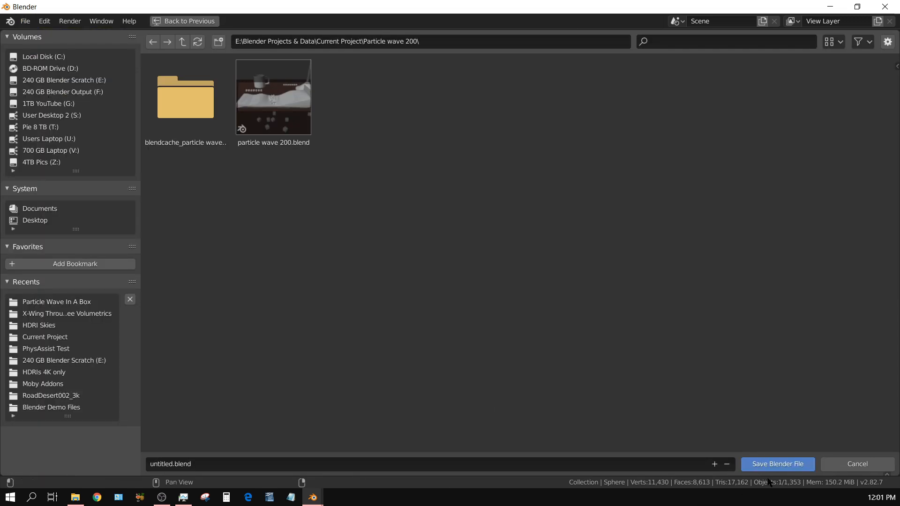
click(778, 465)
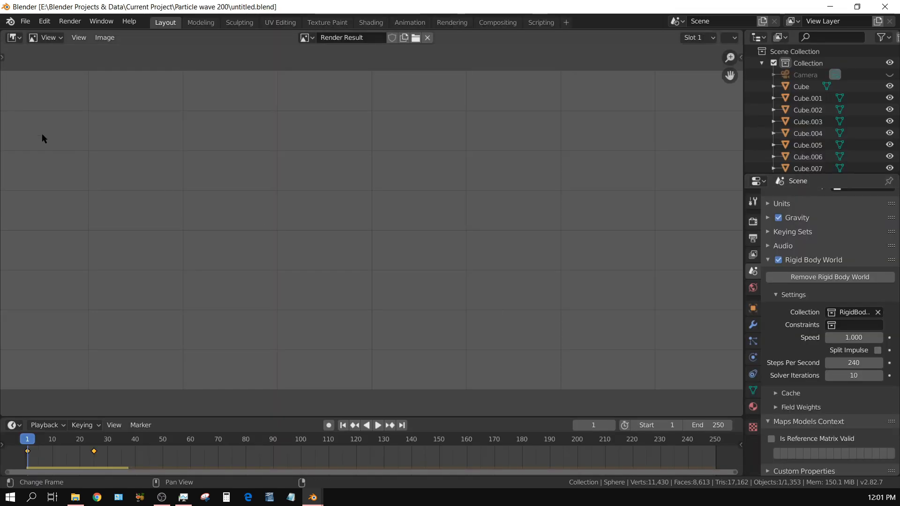
click(14, 38)
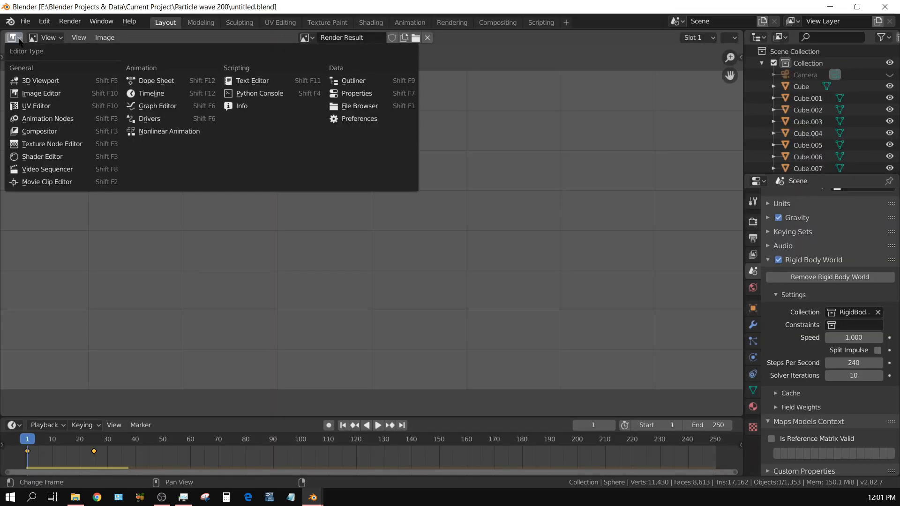
click(30, 81)
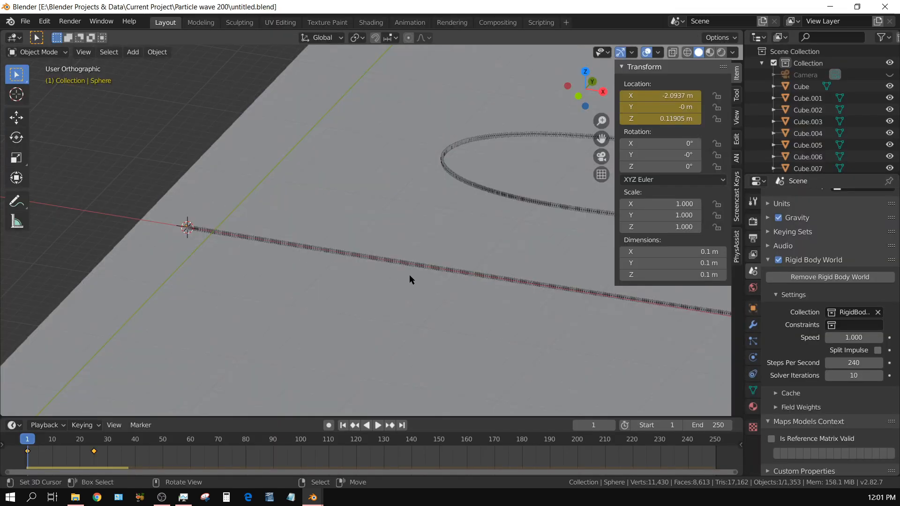
Play the simulation to watch how fast the dominoes topple along the straight row, and return to the first frame
scroll(432, 247, down, 1)
shift+middle_drag(519, 344, 327, 333)
scroll(328, 333, down, 3)
shift+middle_drag(386, 344, 316, 382)
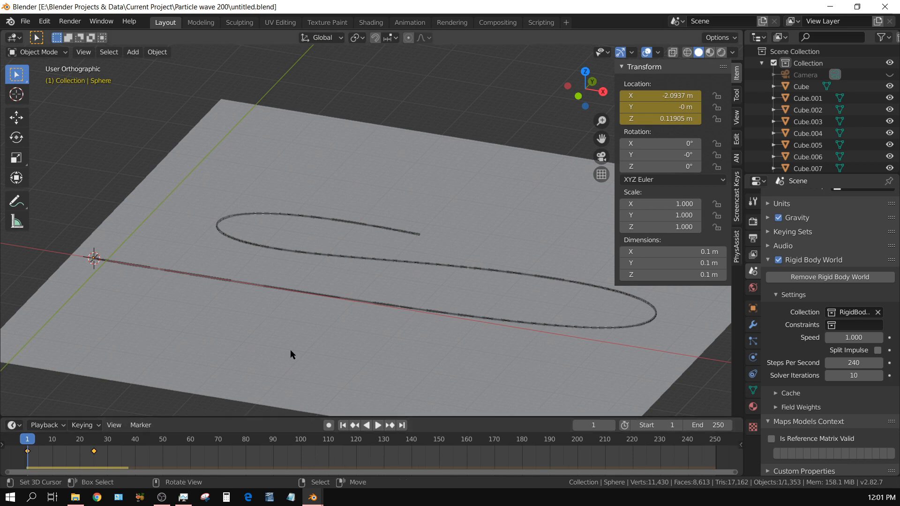
click(377, 426)
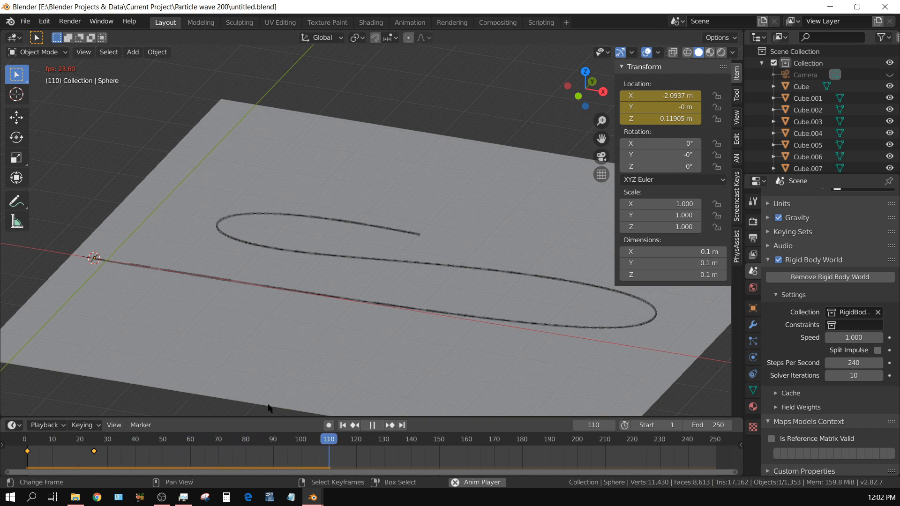
scroll(229, 378, up, 1)
scroll(227, 373, up, 3)
shift+middle_drag(202, 351, 330, 279)
shift+middle_drag(229, 315, 343, 263)
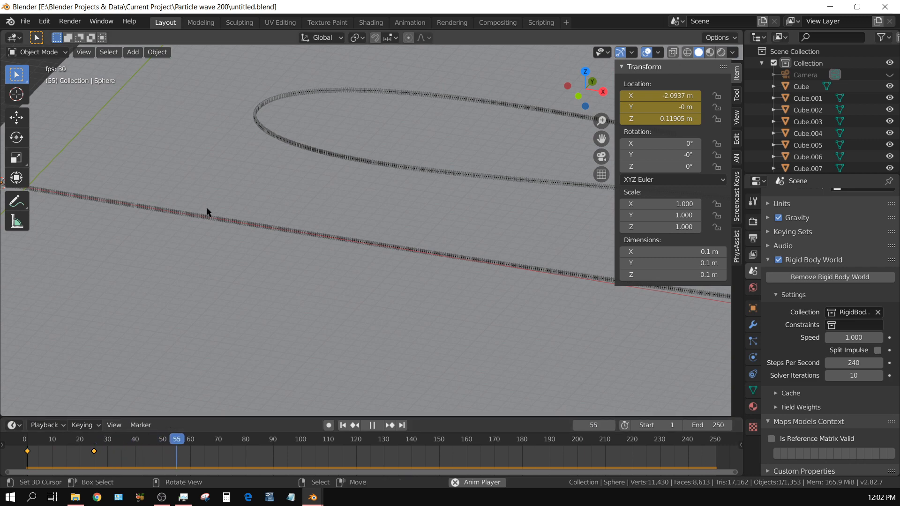
click(372, 425)
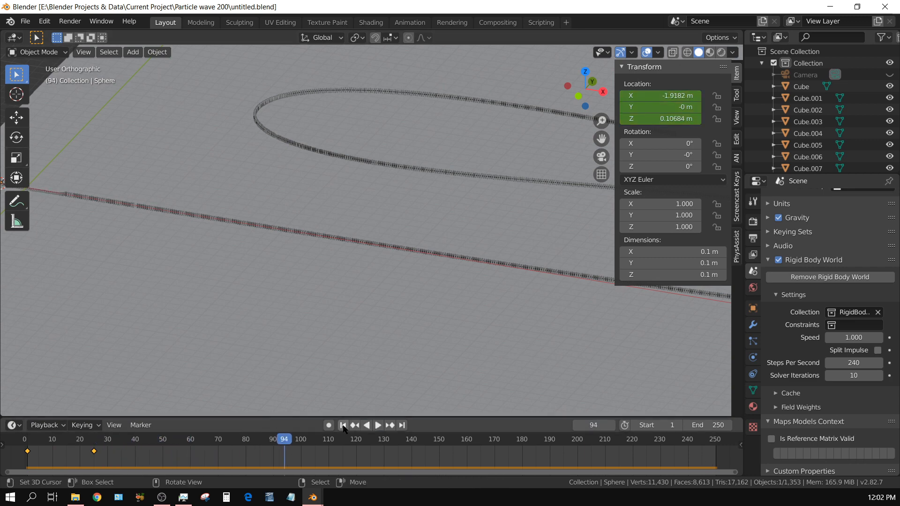
click(342, 425)
Select a domino in the straight row and set the Rigid Body World's Speed to 3
scroll(340, 360, down, 4)
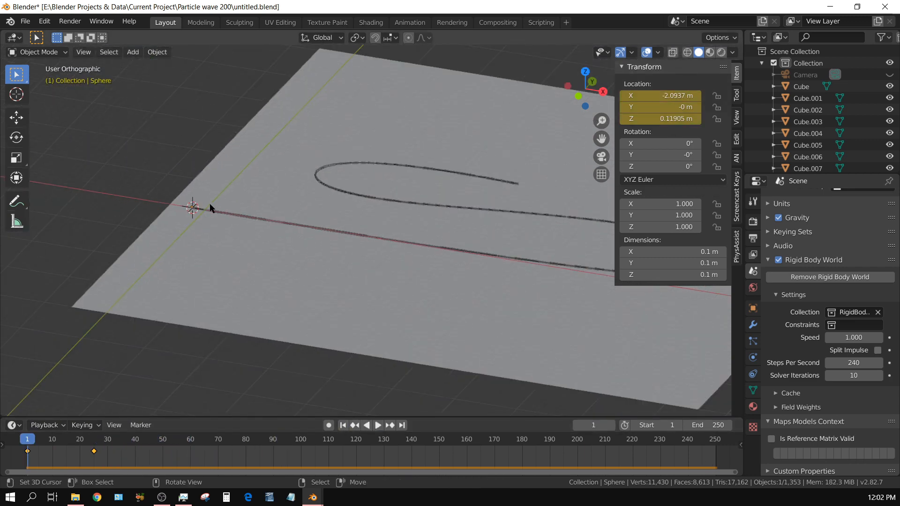
scroll(278, 234, up, 10)
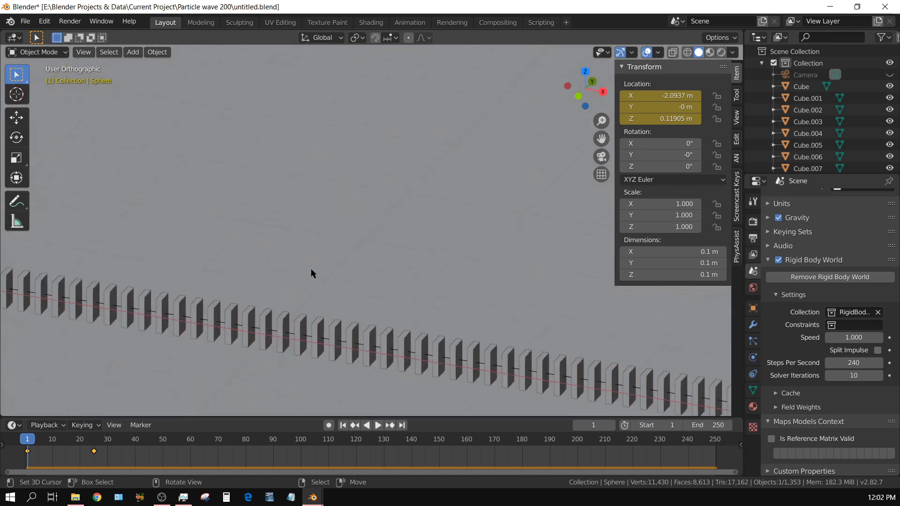
shift+middle_drag(323, 298, 381, 190)
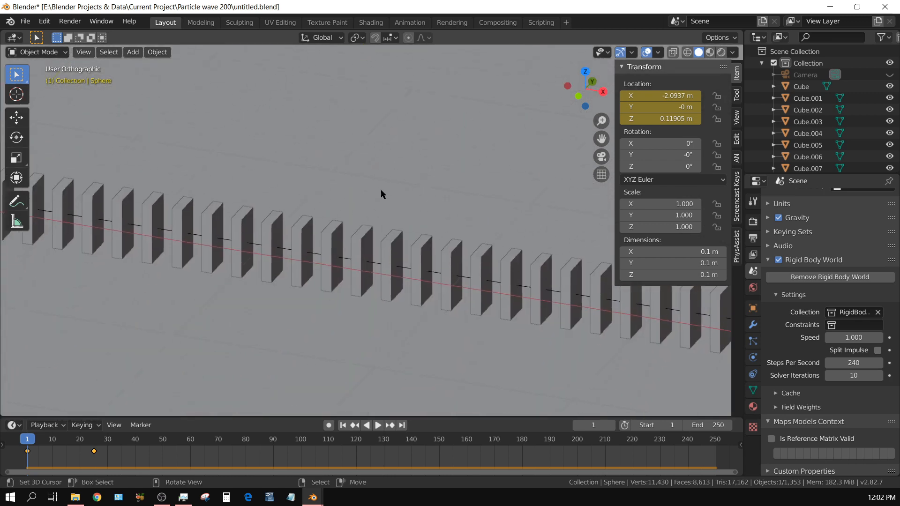
click(329, 239)
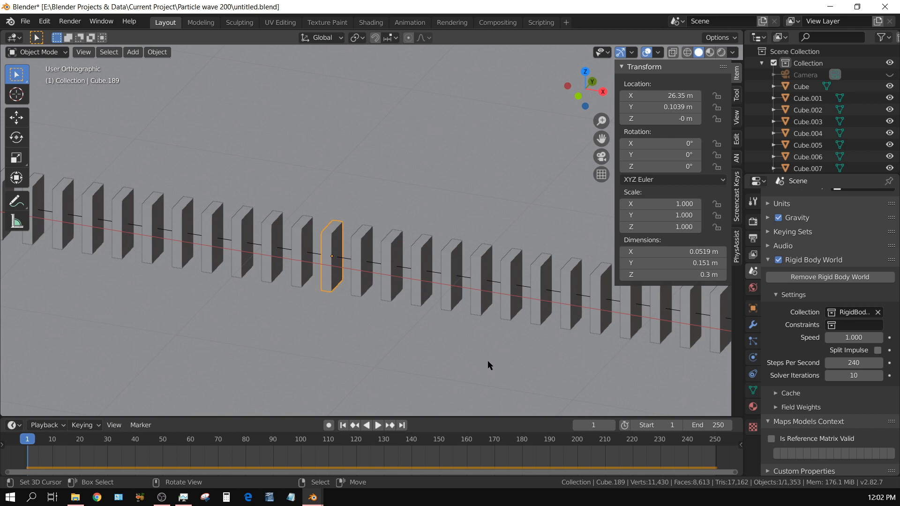
click(848, 338)
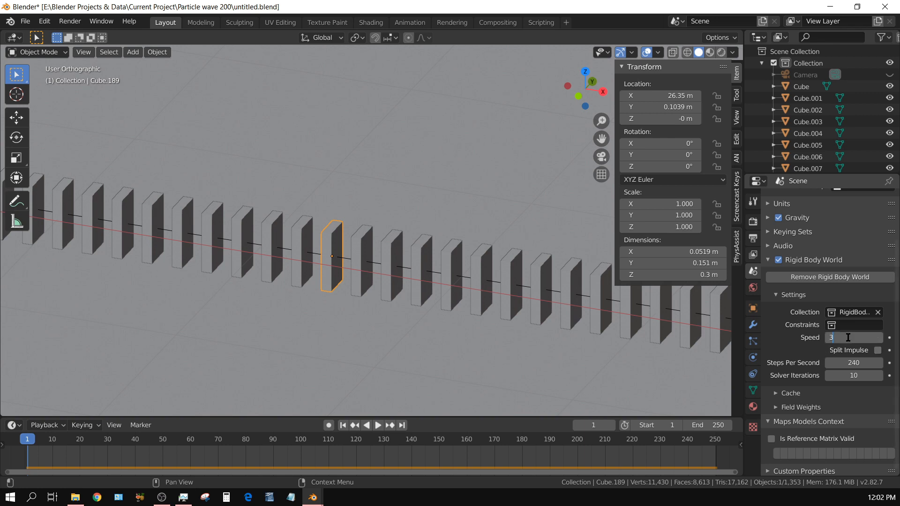
key(Return)
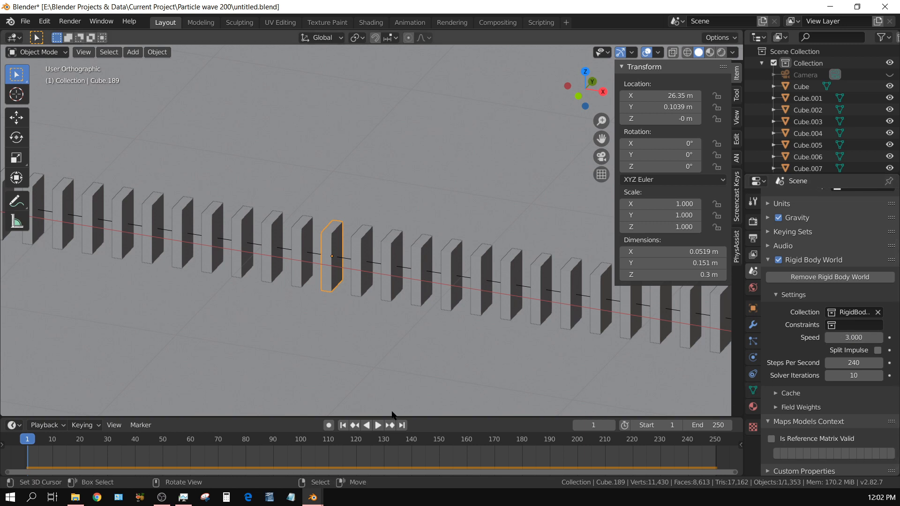
Set the animation's end frame to 1000 and save the file
scroll(378, 400, down, 10)
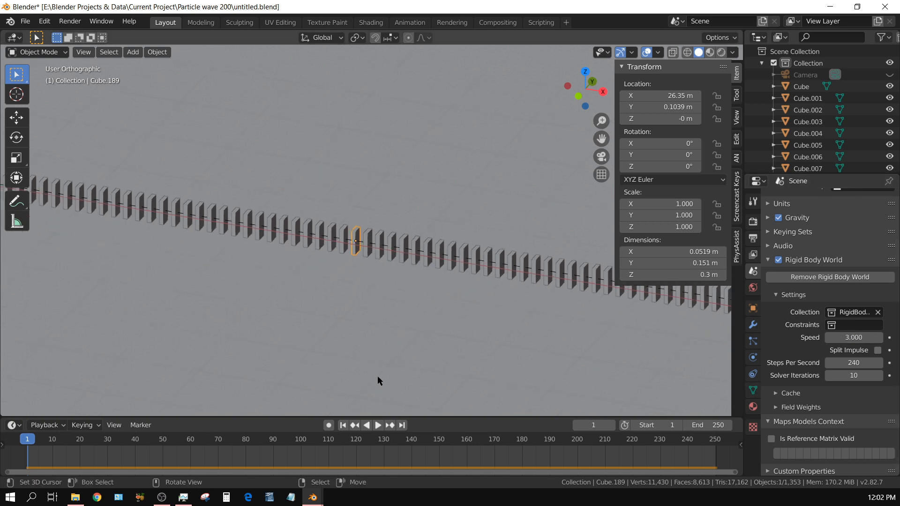
scroll(377, 376, down, 4)
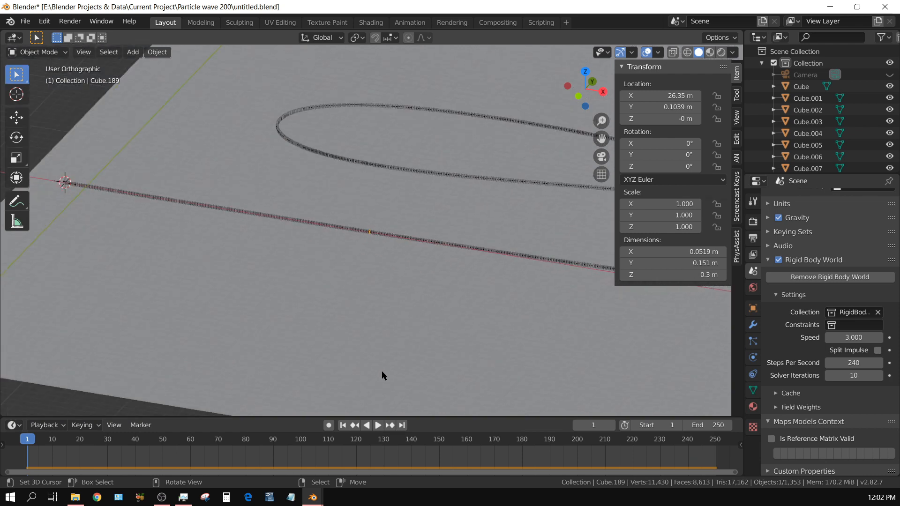
scroll(401, 287, down, 4)
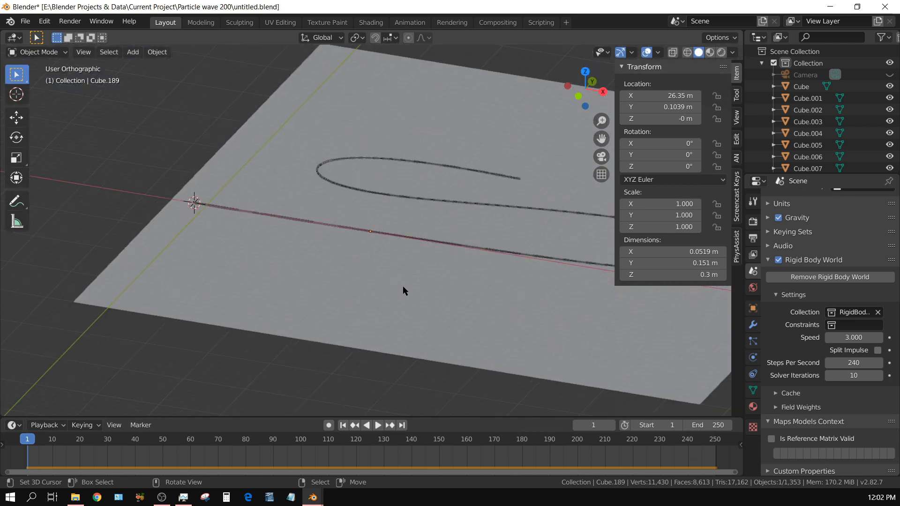
scroll(366, 307, up, 2)
scroll(590, 455, down, 5)
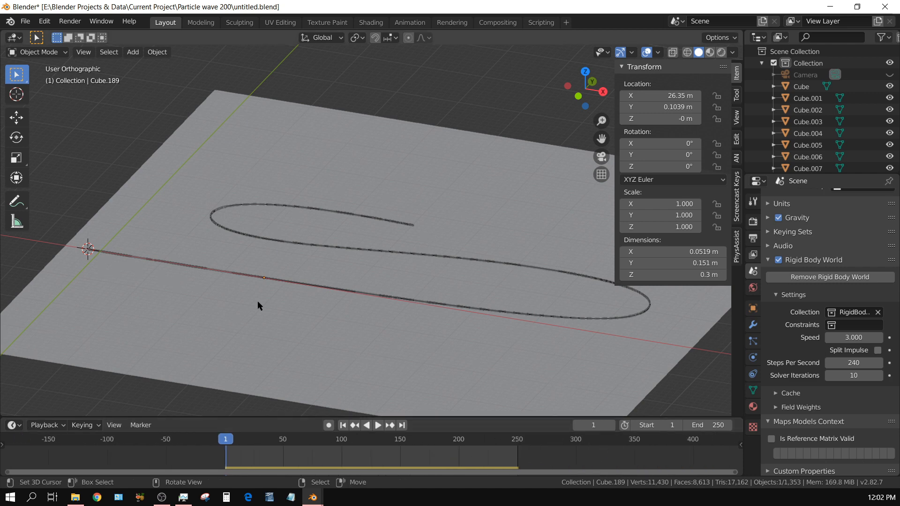
click(708, 425)
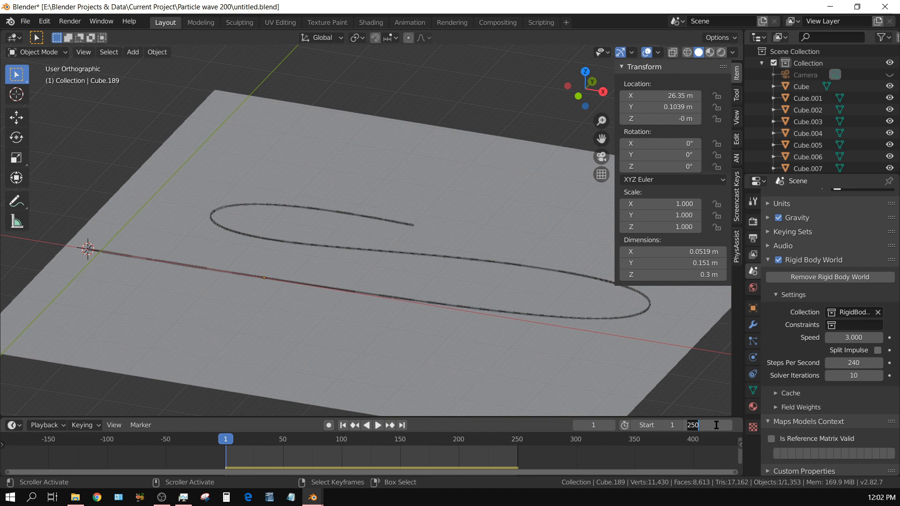
text(1000)
key(Return)
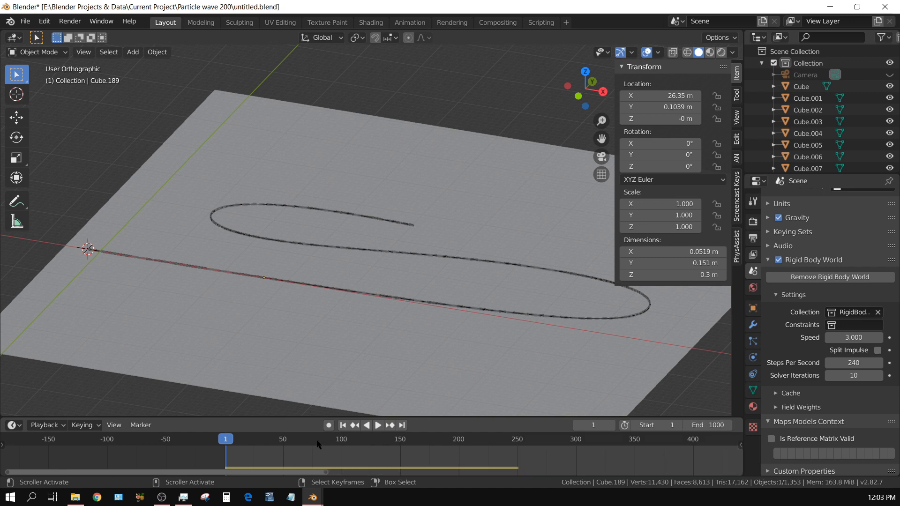
scroll(316, 441, down, 3)
drag(313, 473, 455, 477)
scroll(348, 444, down, 2)
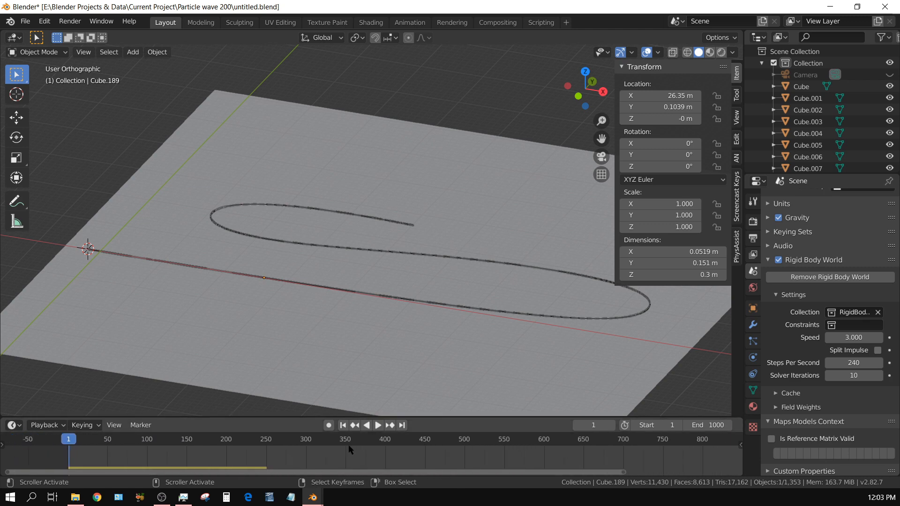
scroll(348, 444, down, 3)
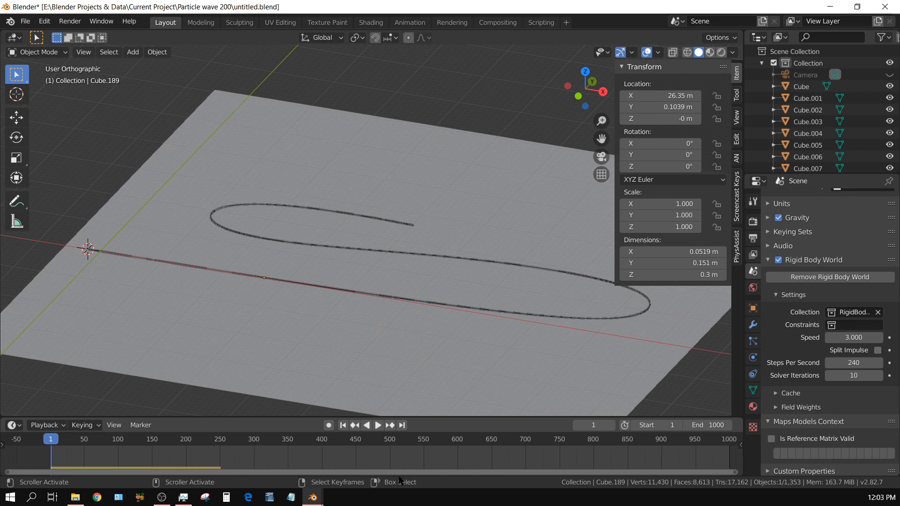
drag(400, 477, 425, 475)
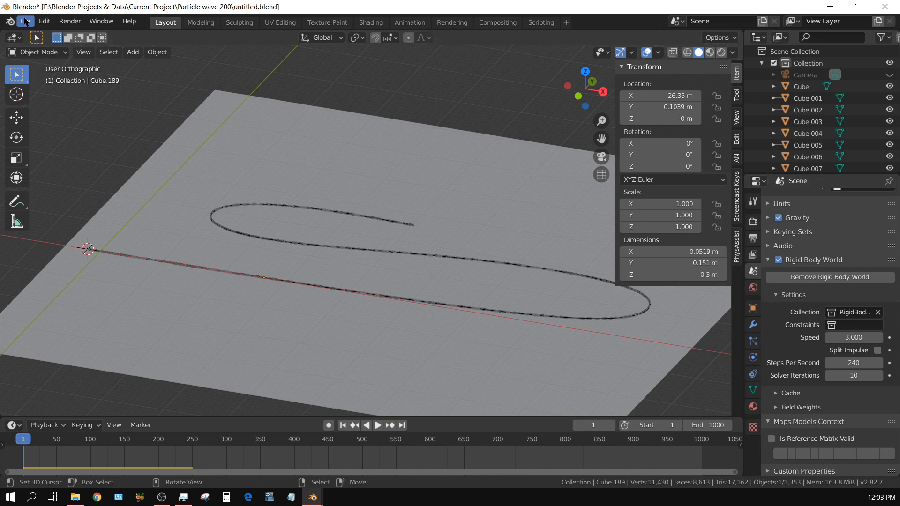
click(25, 21)
click(54, 98)
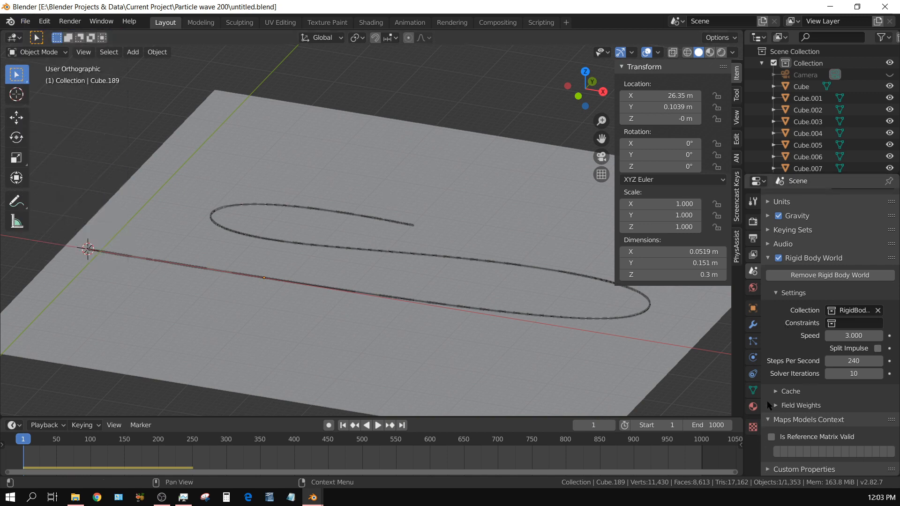
Set the Rigid Body World cache's simulation end to frame 1000 and bake the simulation
click(775, 392)
scroll(785, 419, down, 2)
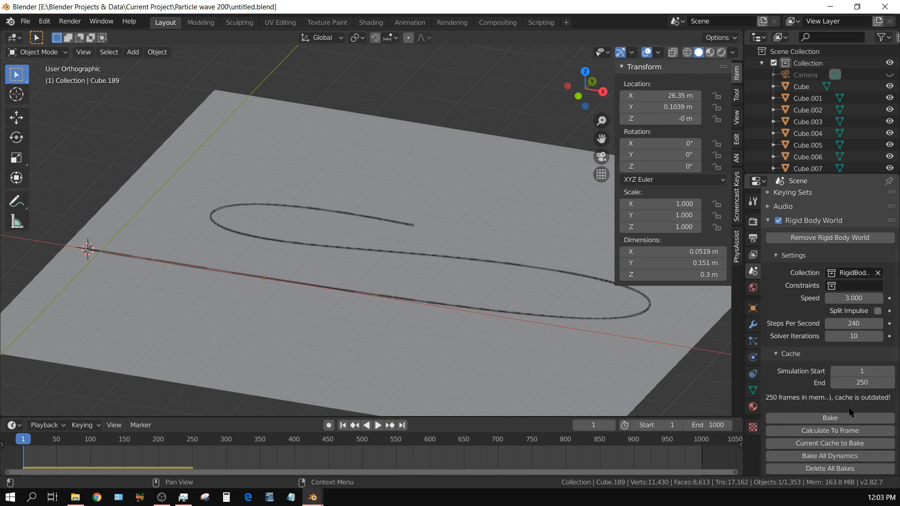
click(858, 383)
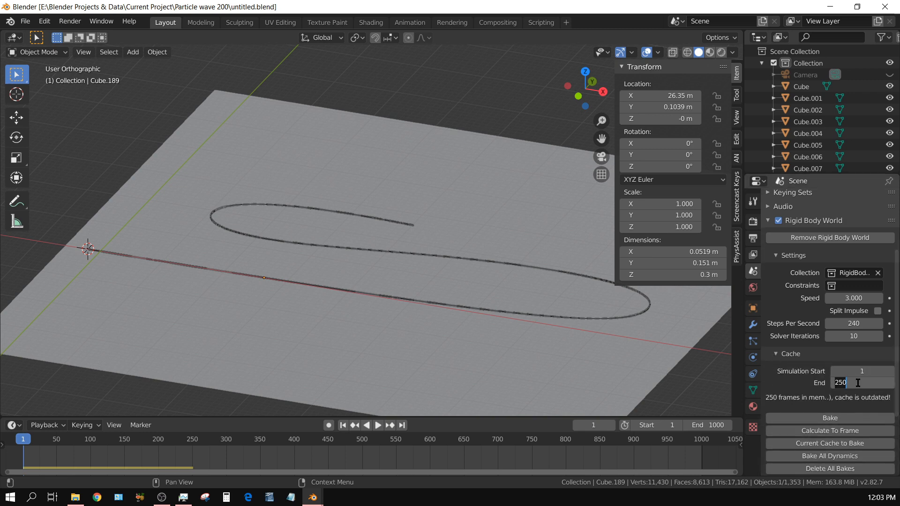
text(1000)
key(Return)
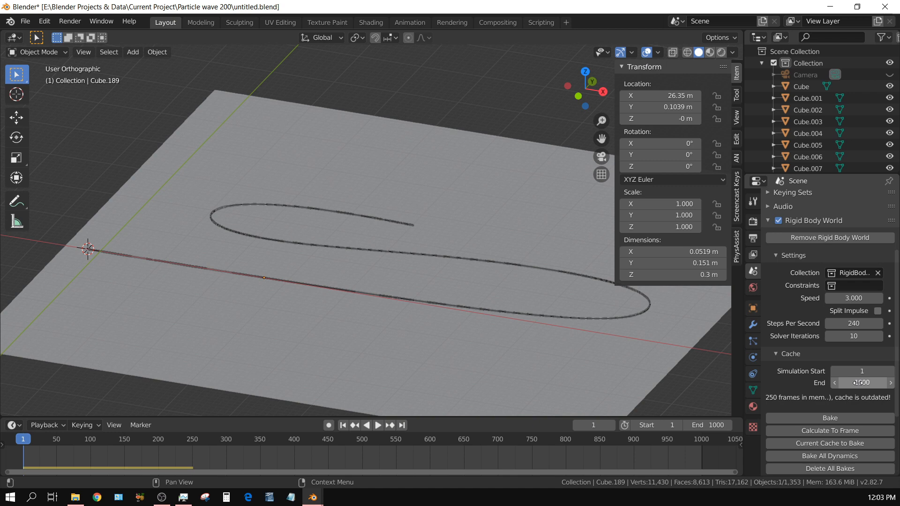
click(843, 418)
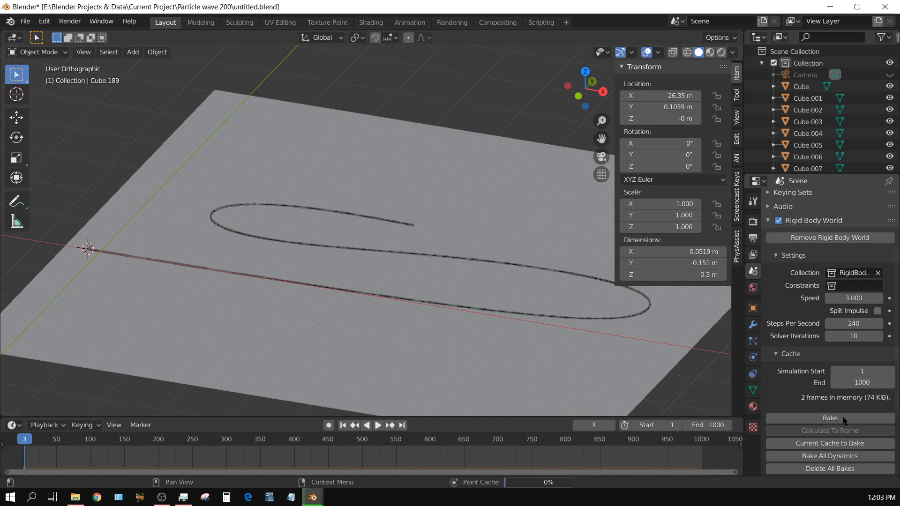
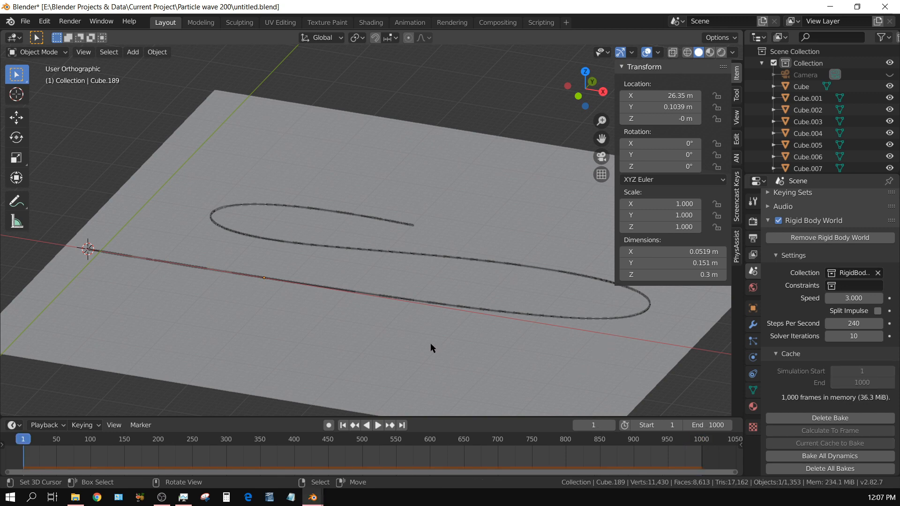
Go to the animation's last frame and examine whether the dominoes at the far end of the row have fallen
scroll(346, 326, up, 4)
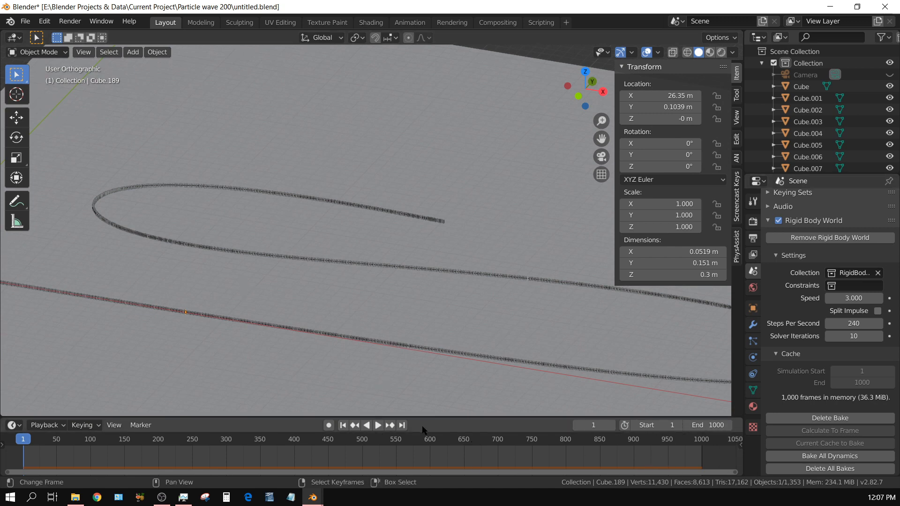
click(402, 426)
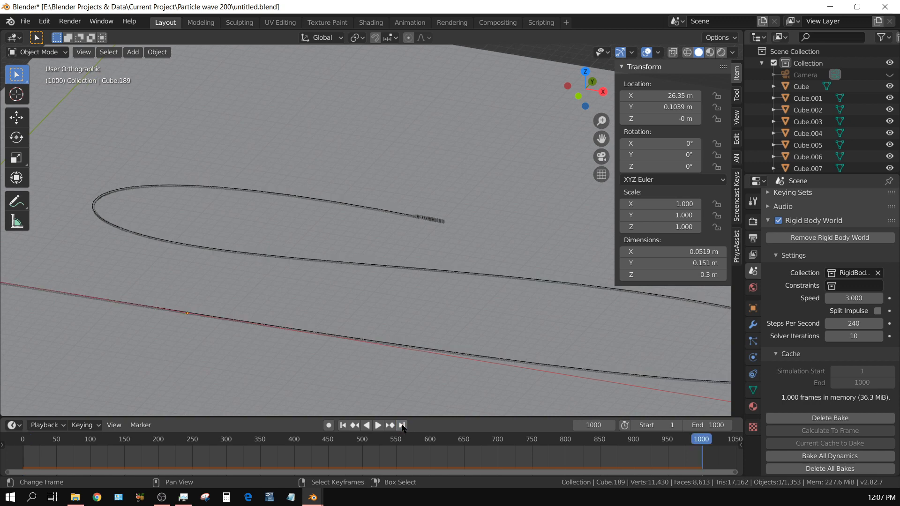
scroll(430, 246, up, 4)
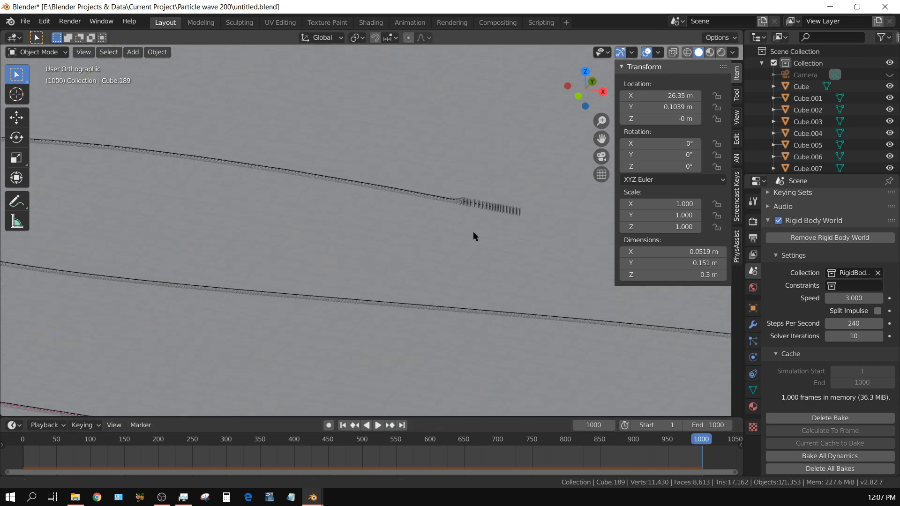
shift+middle_drag(474, 231, 378, 291)
scroll(378, 290, up, 5)
shift+middle_drag(366, 351, 339, 276)
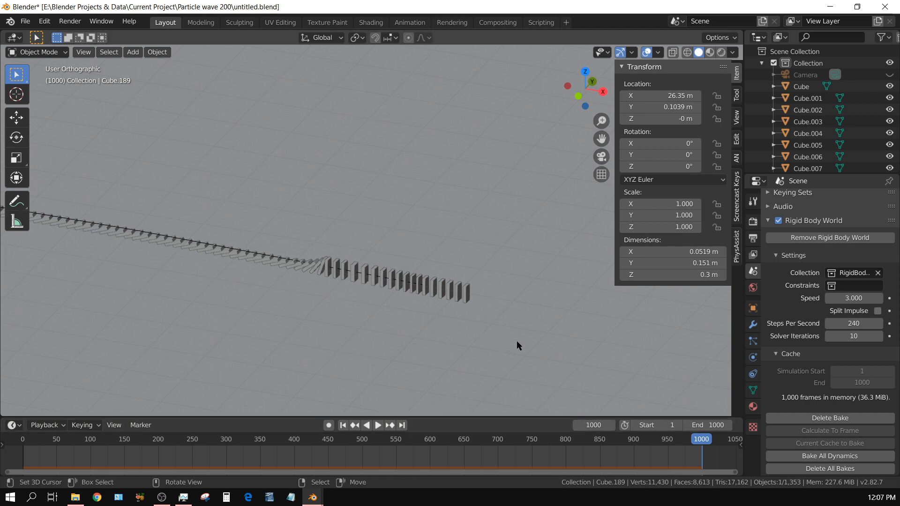
Delete the rigid body bake, set the cache's simulation end to frame 1200 and bake again
click(813, 418)
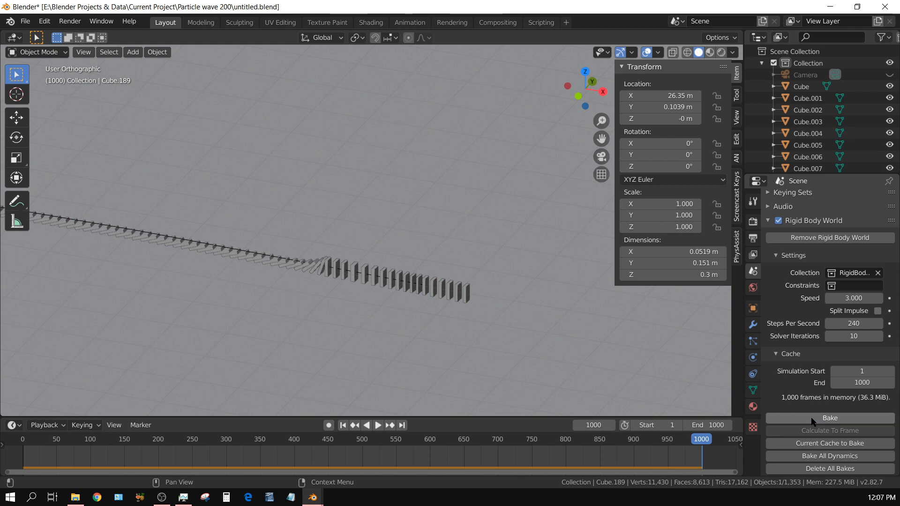
click(863, 383)
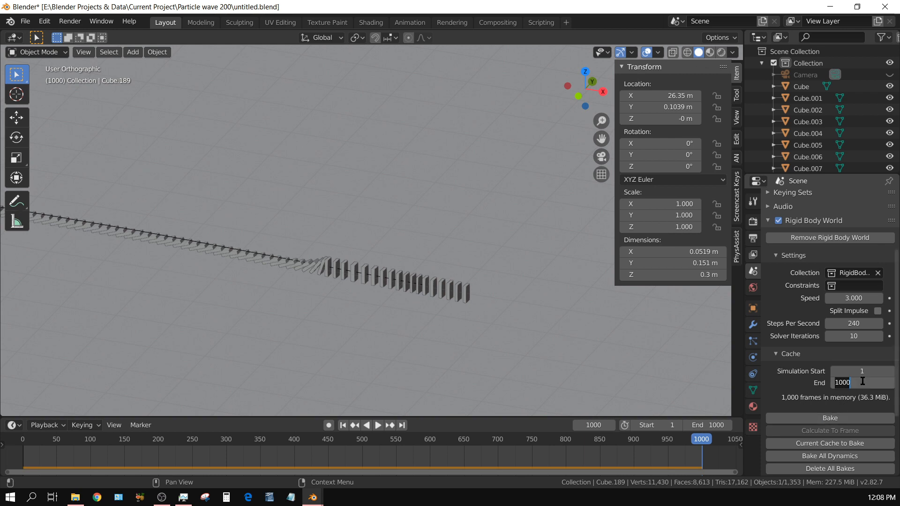
text(1)
key(Return)
click(853, 418)
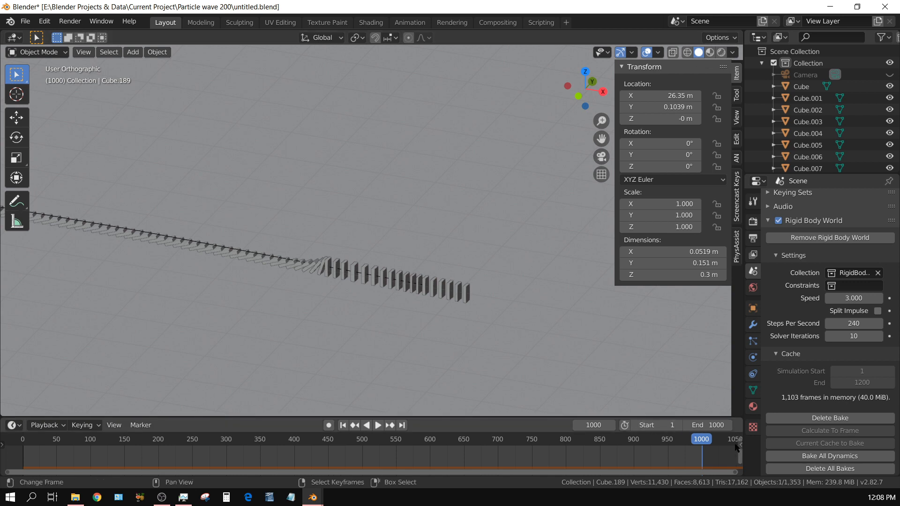
Set the animation's end frame to 1100
click(712, 425)
text(11)
key(Return)
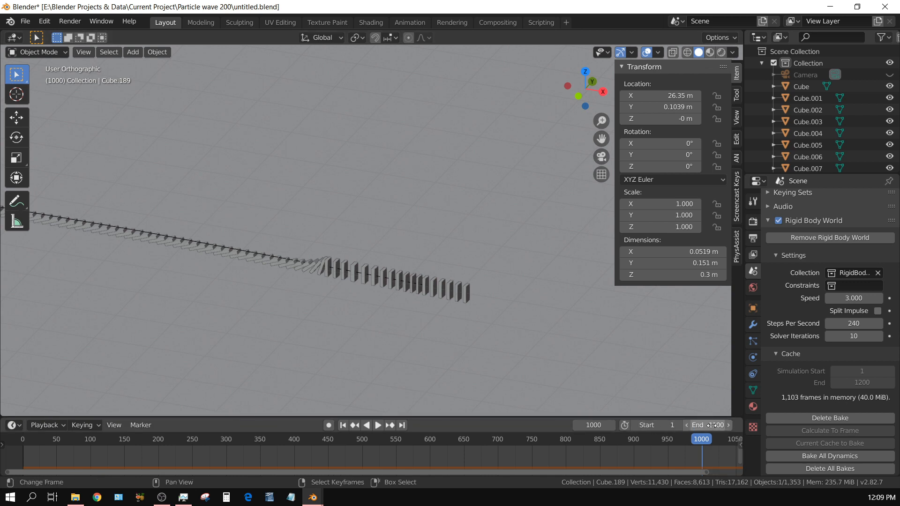
scroll(428, 454, down, 2)
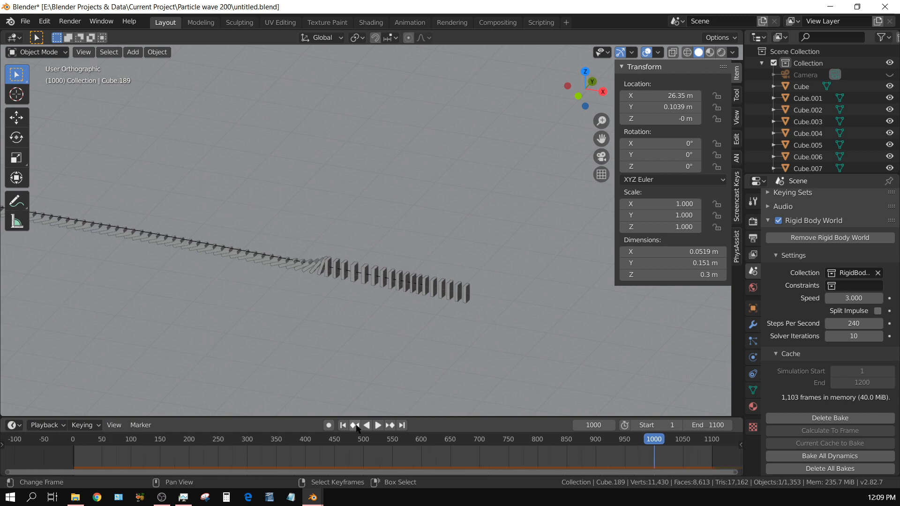
Check the last dominoes' fall between about frame 1000 and the last frame, and save the file
click(402, 425)
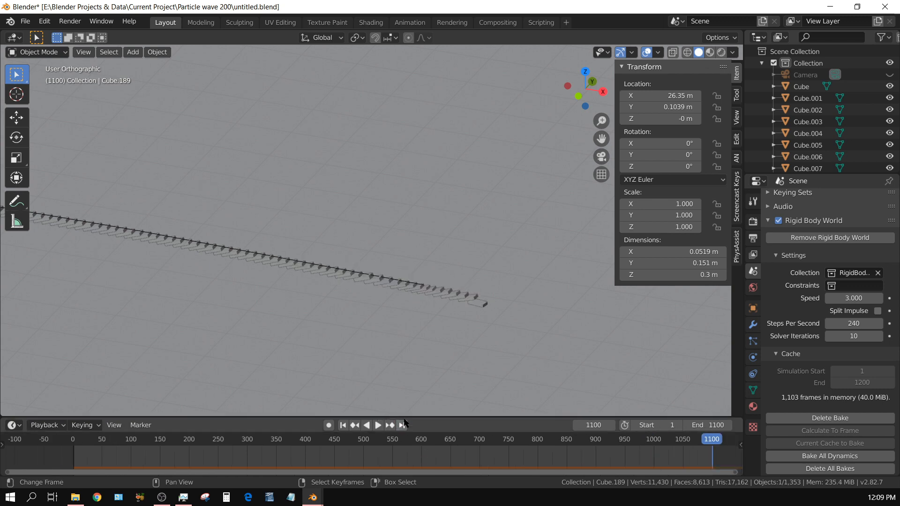
click(654, 457)
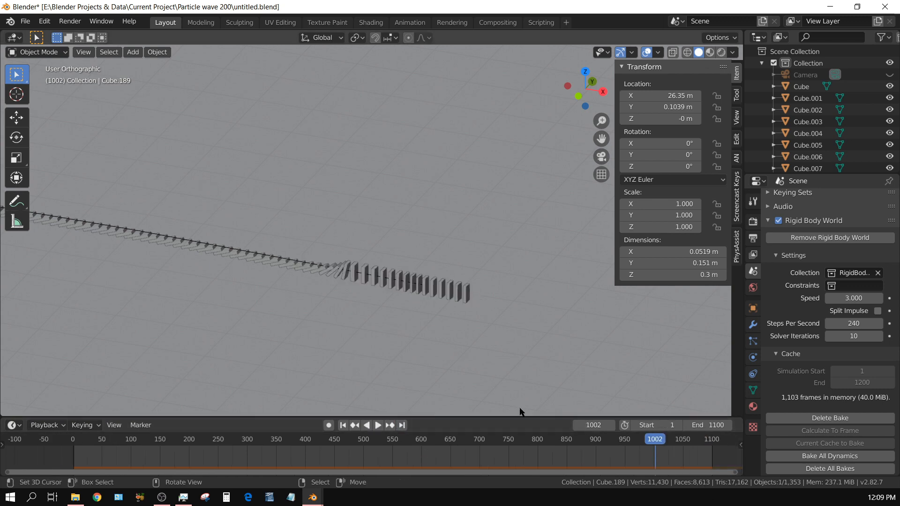
click(377, 425)
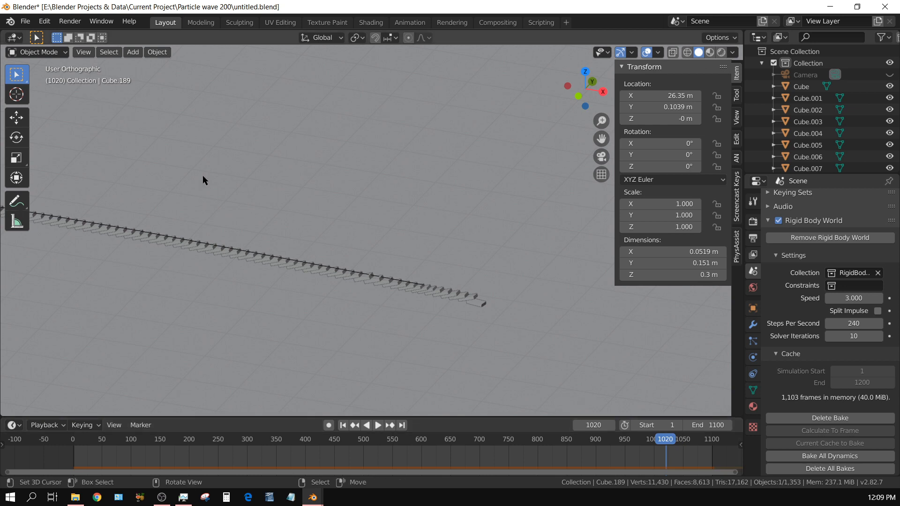
click(25, 21)
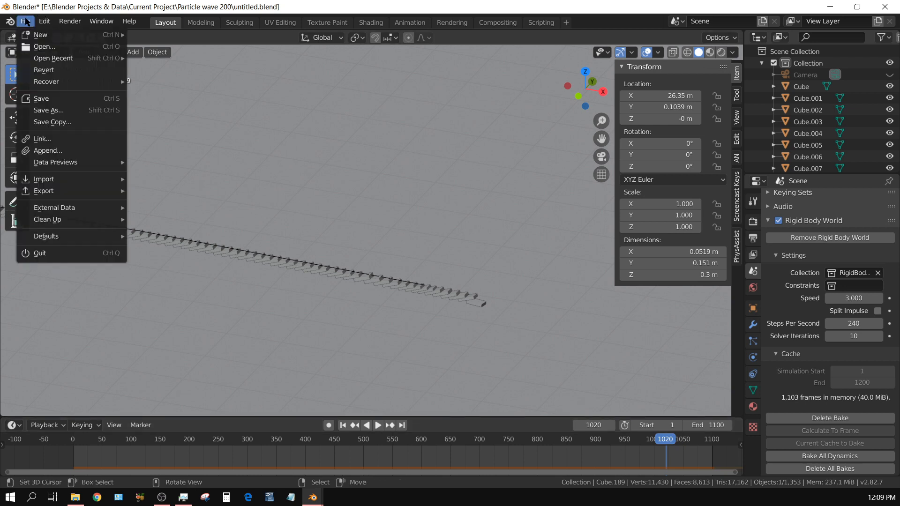
click(61, 98)
Play the baked simulation from the first frame, following the falling dominoes along the winding row, and return to the first frame
scroll(409, 353, up, 3)
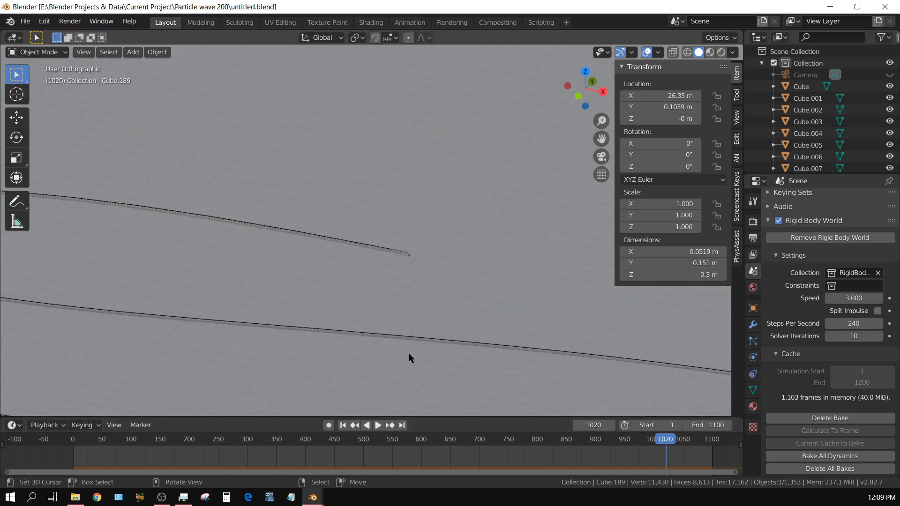
middle_drag(364, 377, 297, 307)
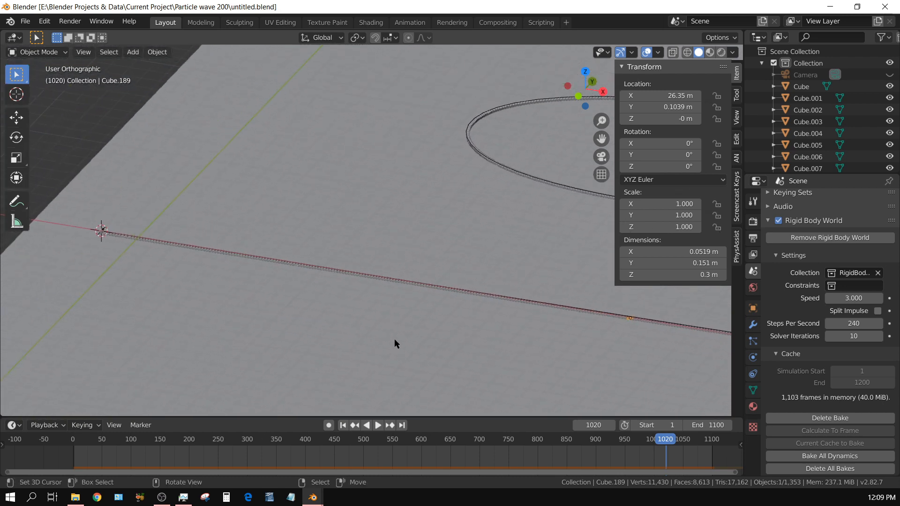
scroll(395, 340, up, 3)
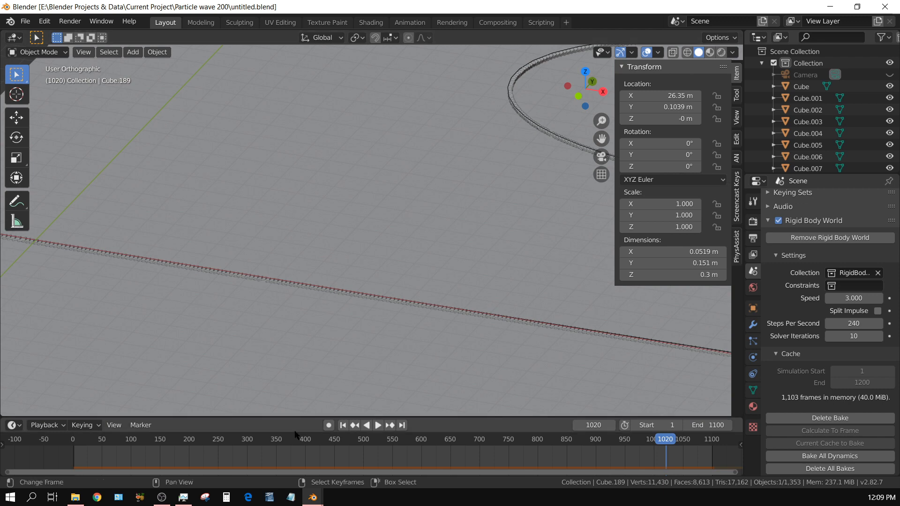
click(343, 425)
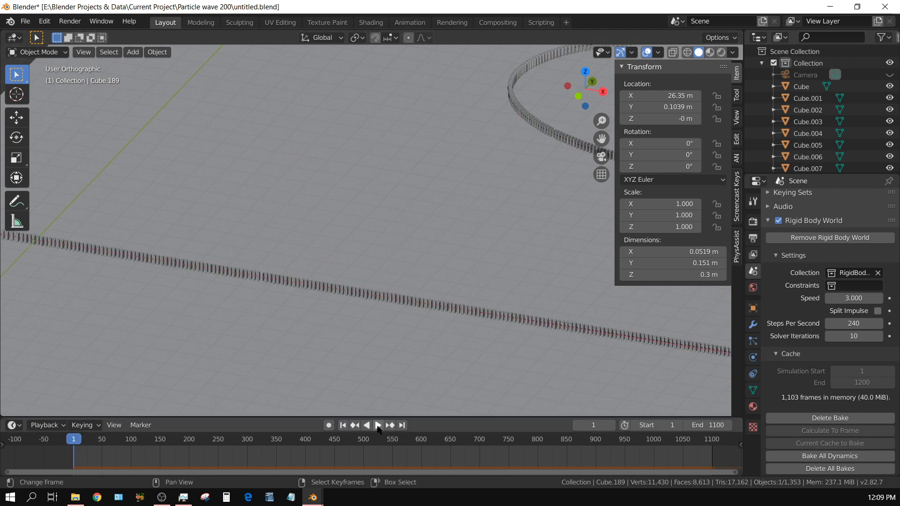
click(377, 425)
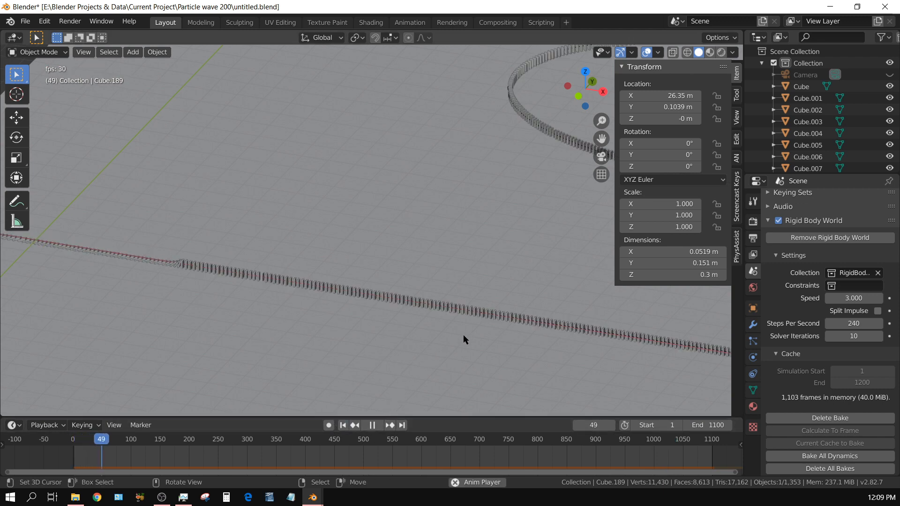
shift+middle_drag(536, 348, 42, 276)
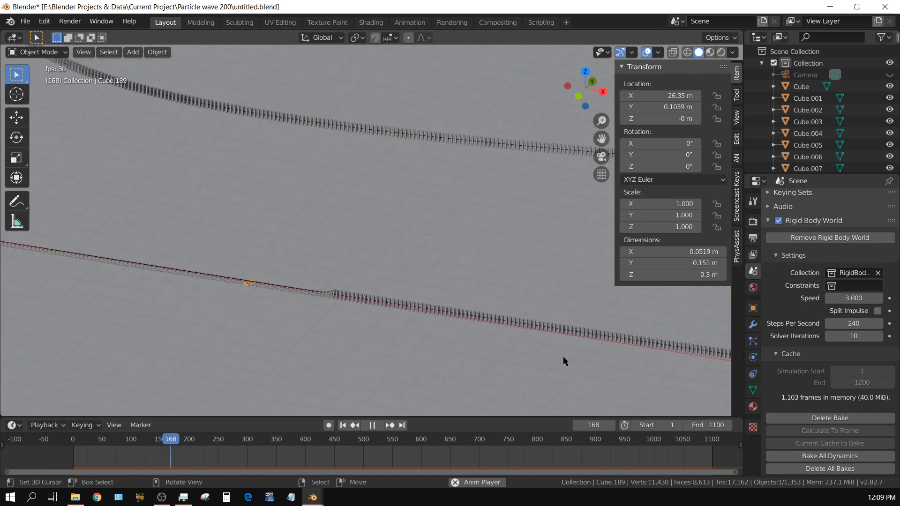
scroll(580, 361, up, 3)
shift+middle_drag(553, 370, 571, 213)
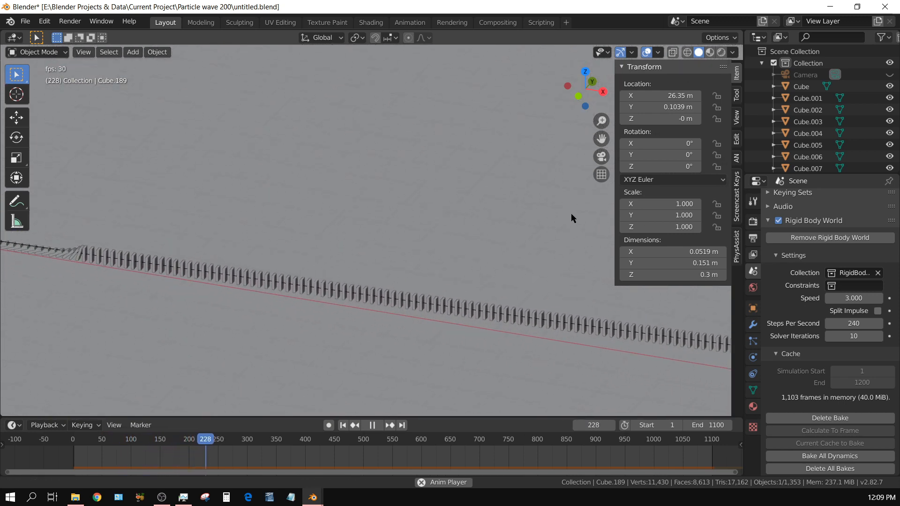
shift+middle_drag(665, 362, 30, 316)
shift+middle_drag(670, 358, 131, 352)
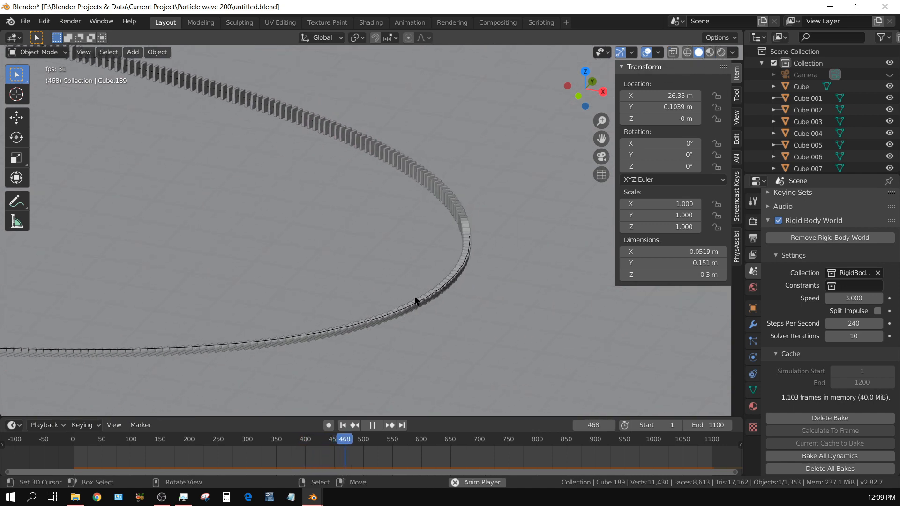
shift+middle_drag(269, 167, 667, 327)
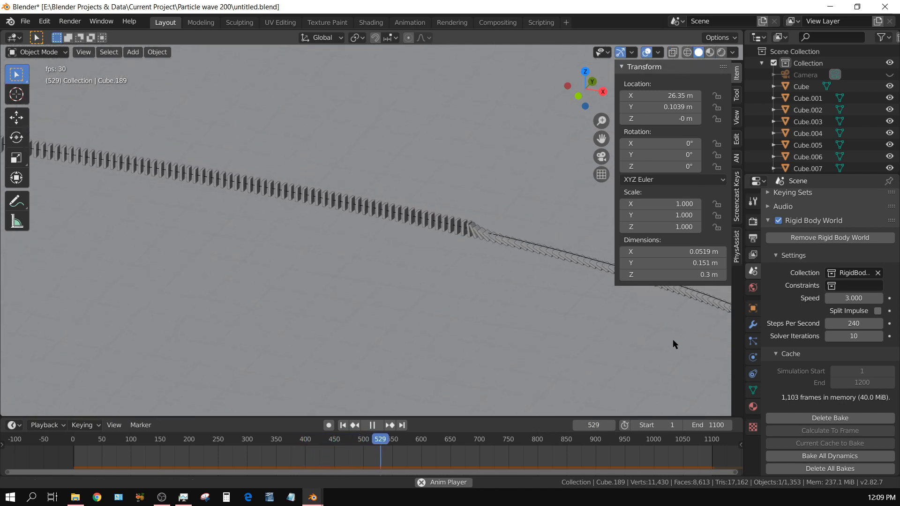
shift+middle_drag(204, 249, 156, 403)
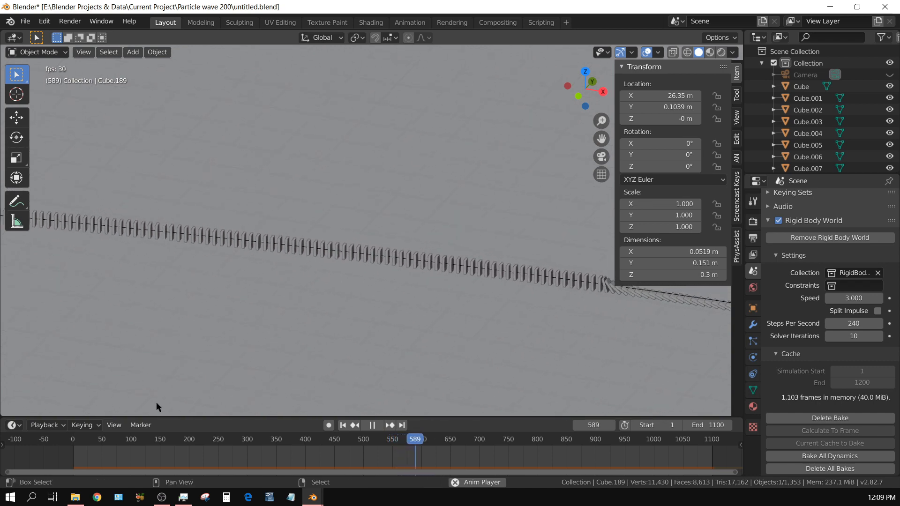
shift+middle_drag(188, 342, 223, 297)
scroll(236, 286, down, 2)
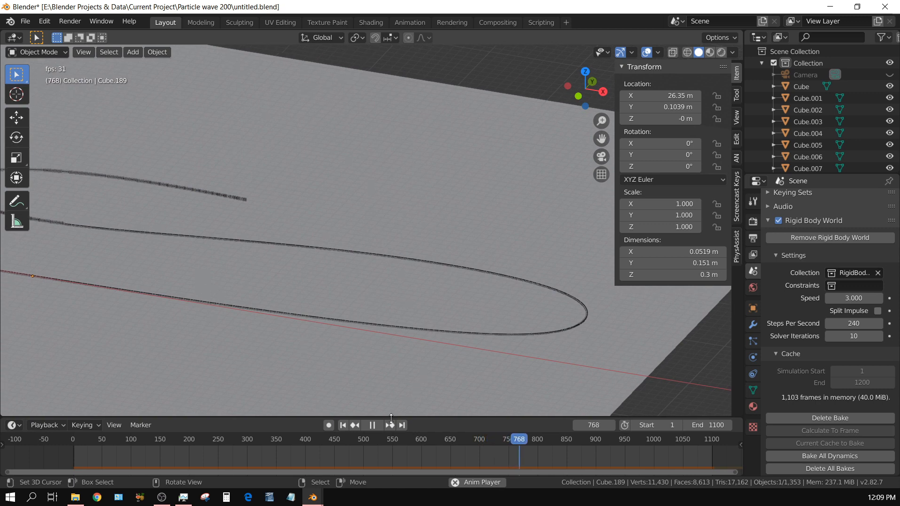
click(372, 425)
click(342, 425)
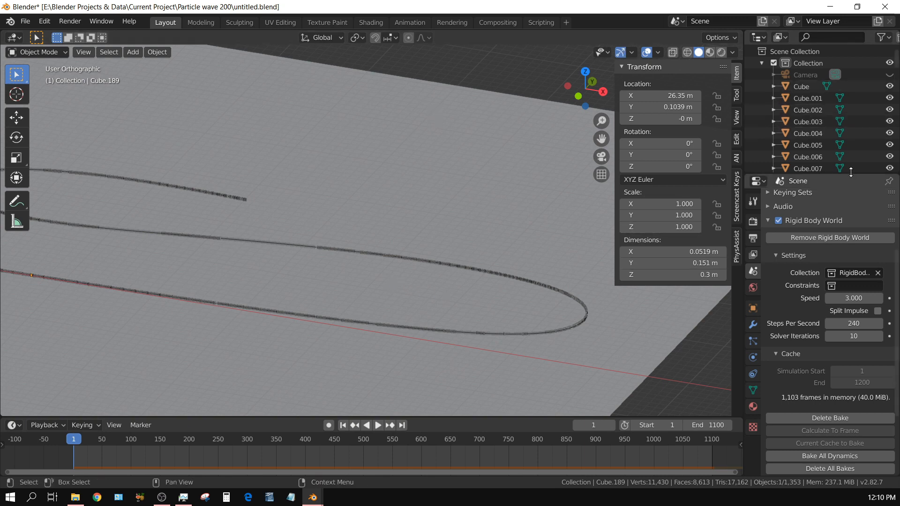
Select the first domino, Cube, and split the 3D viewport horizontally with a Shader Editor in the upper area
click(803, 87)
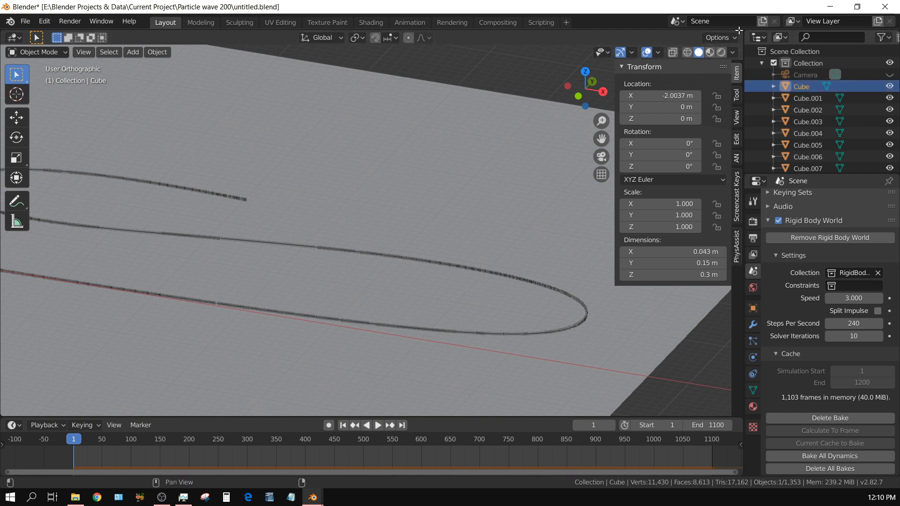
drag(739, 38, 724, 254)
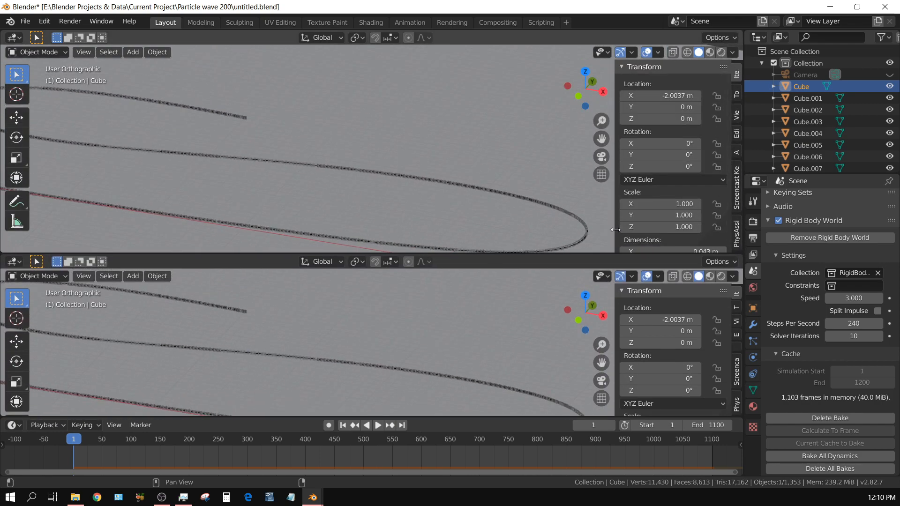
click(18, 39)
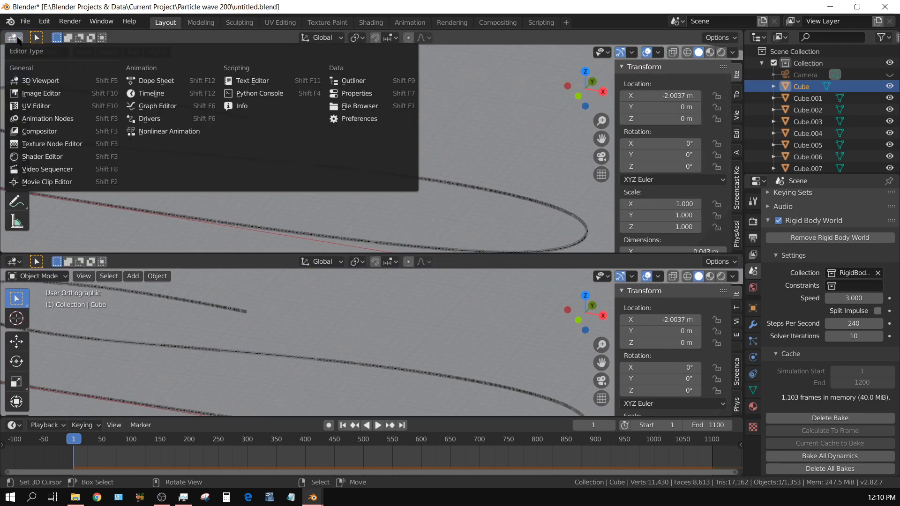
click(35, 157)
scroll(307, 152, up, 4)
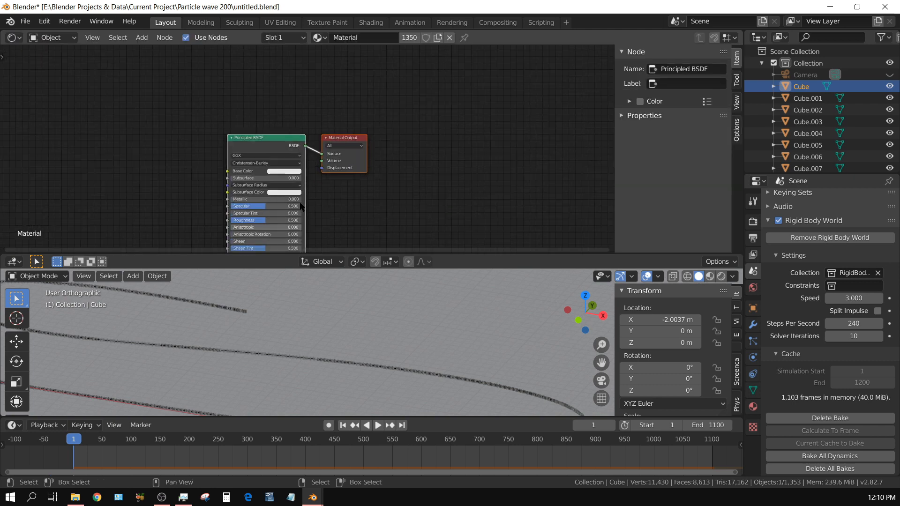
middle_drag(344, 200, 498, 139)
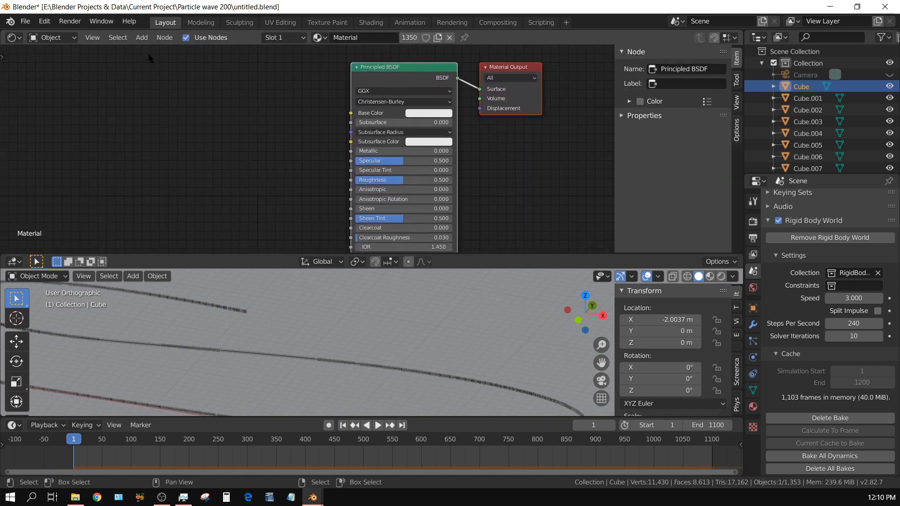
Add a ColorRamp node to the domino material and connect its Color output to the Principled BSDF's Base Color
click(142, 39)
click(141, 38)
mouse_move(164, 139)
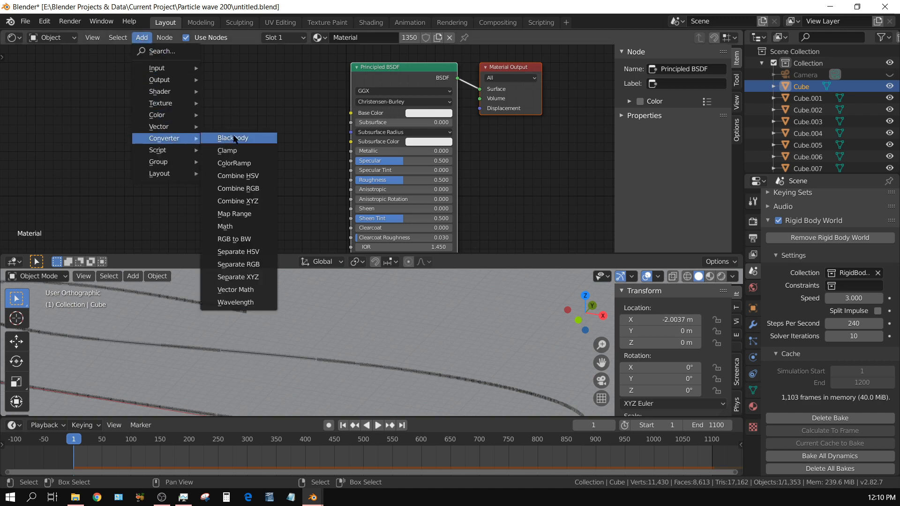
click(253, 167)
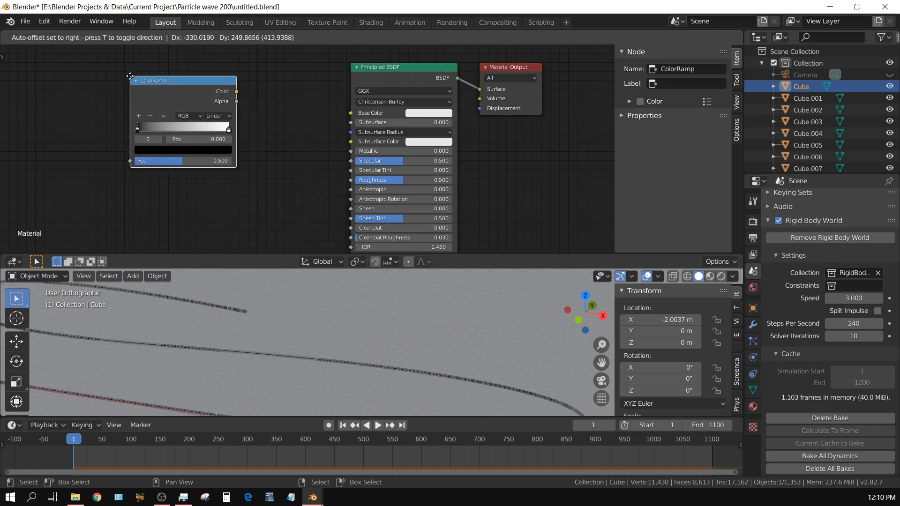
click(251, 111)
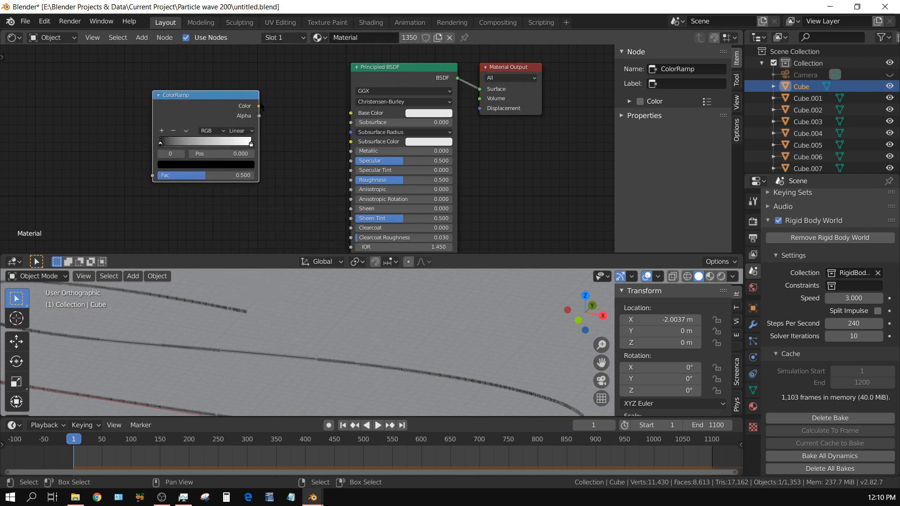
drag(259, 105, 350, 113)
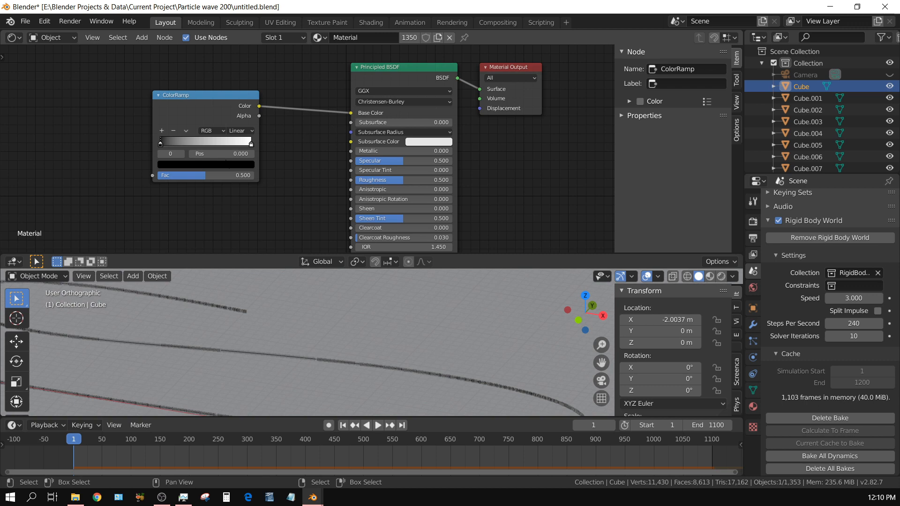
Add two colour stops to the ColorRamp and place them at about 0.308 and 0.725
click(251, 145)
click(161, 132)
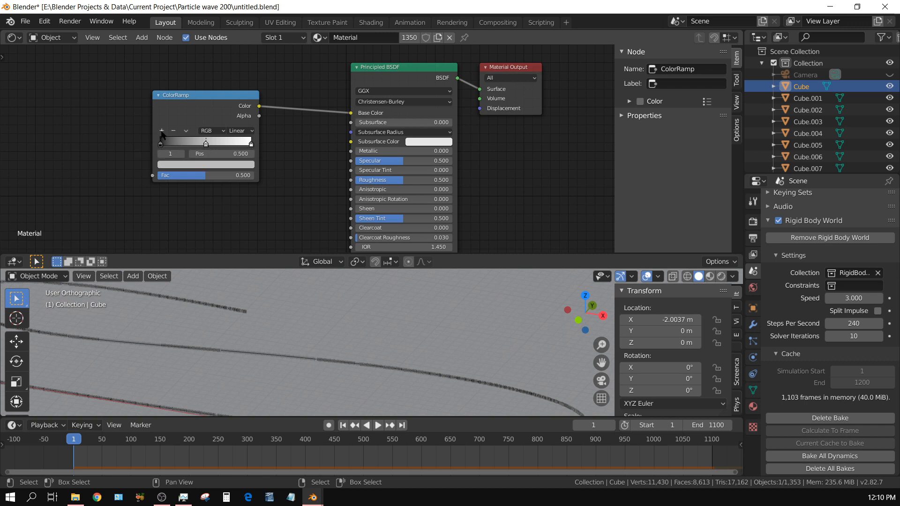
click(162, 132)
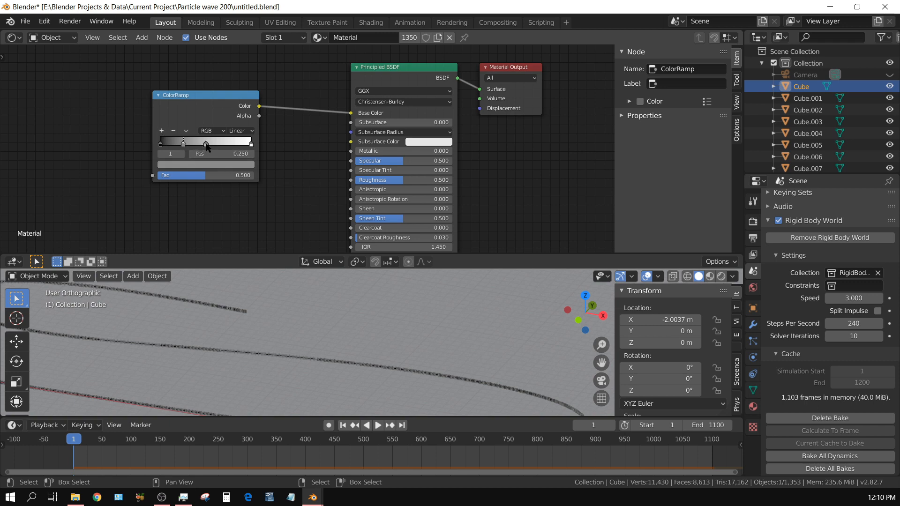
drag(206, 144, 227, 144)
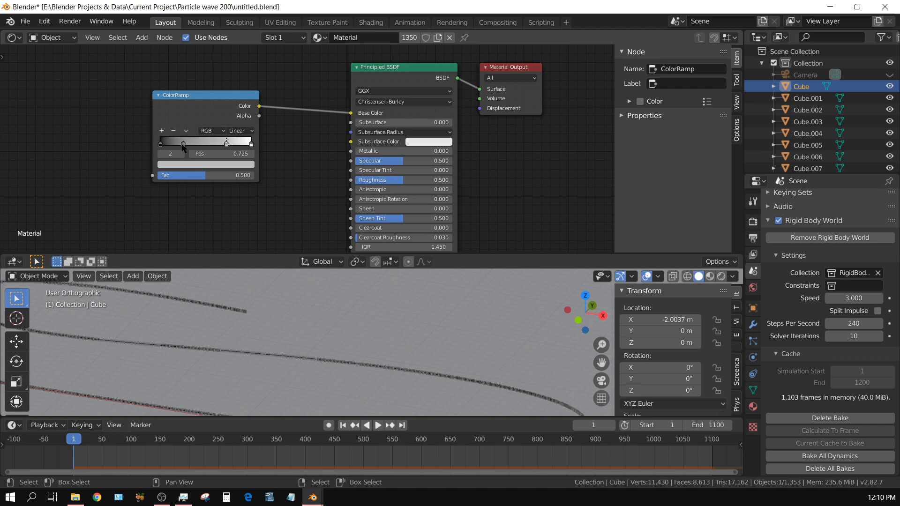
drag(183, 144, 189, 143)
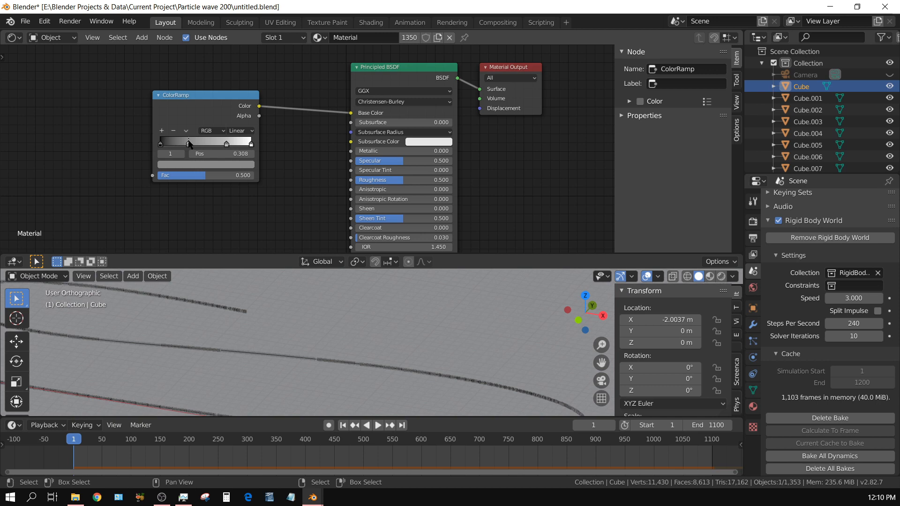
Set the colour of the ColorRamp's first stop at position 0 to a slightly darkened red
click(160, 145)
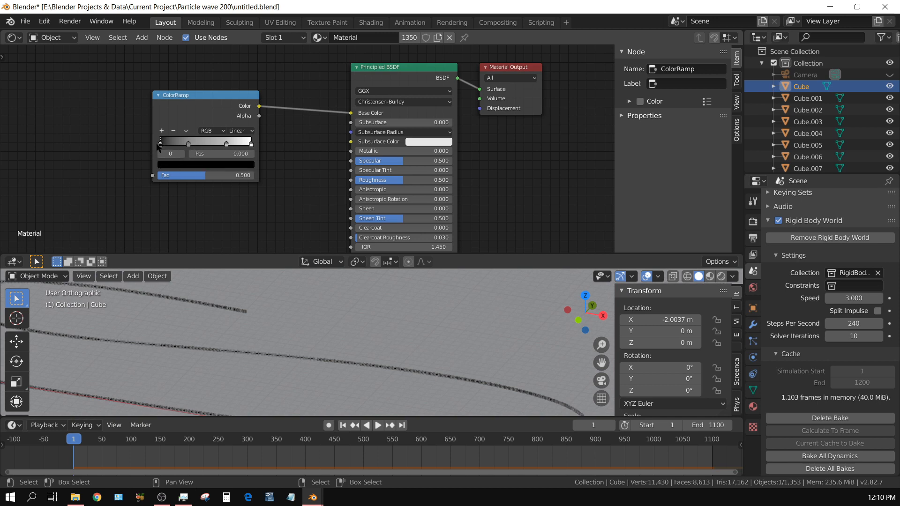
click(188, 165)
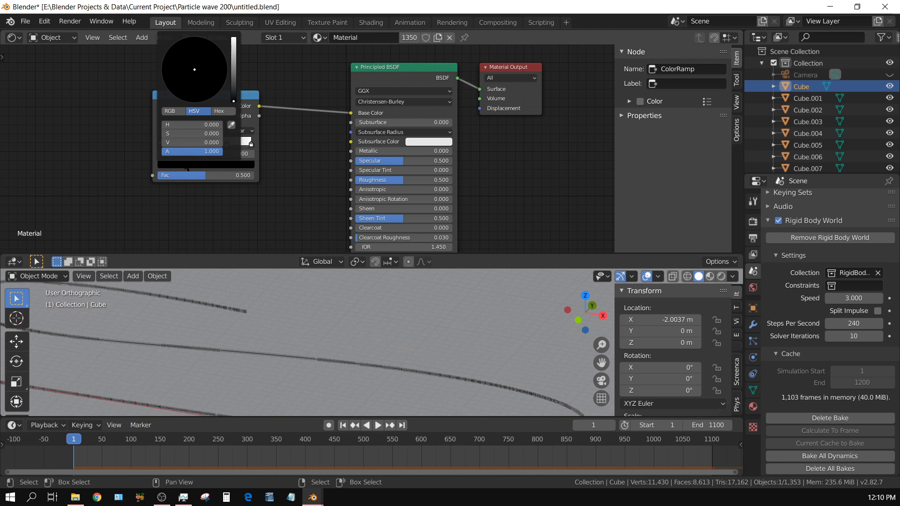
click(188, 125)
text(1)
key(Return)
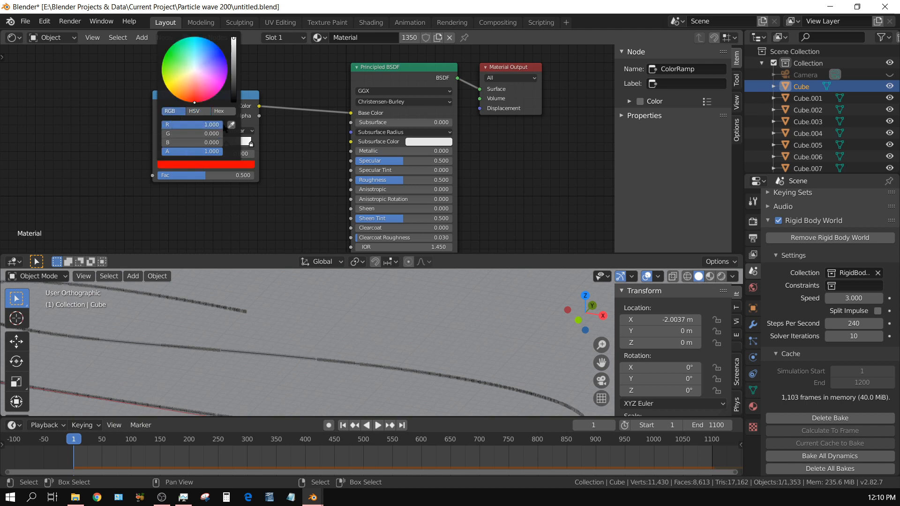
drag(201, 124, 179, 124)
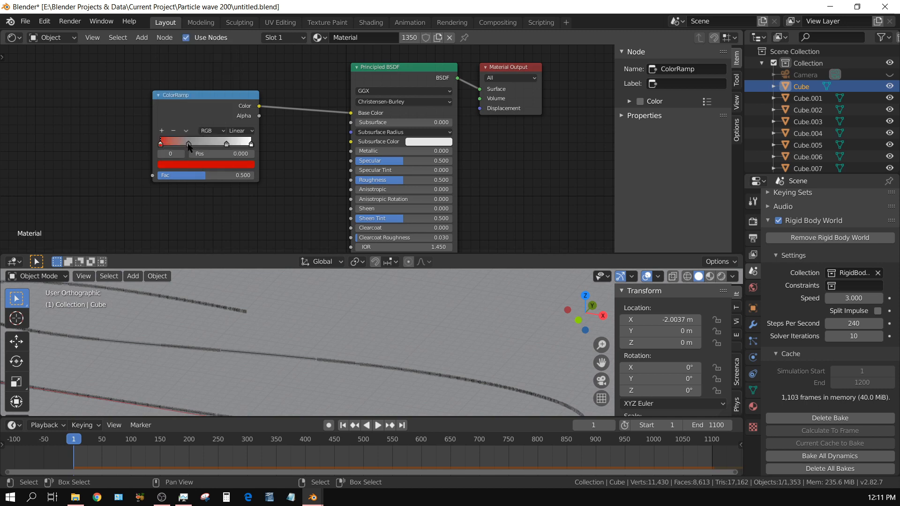
Set the ColorRamp's second stop, number 1, to a slightly dimmed white
click(187, 145)
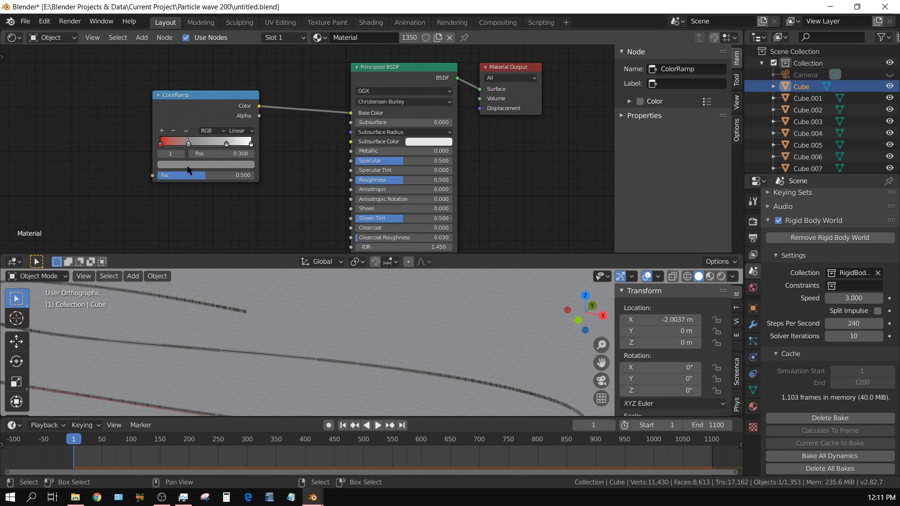
click(189, 165)
drag(168, 125, 223, 125)
drag(170, 132, 224, 133)
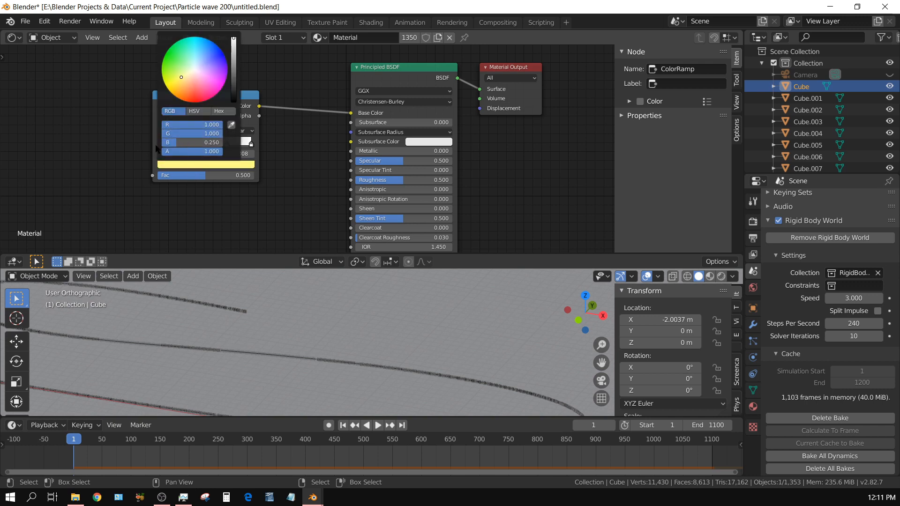
drag(170, 143, 224, 131)
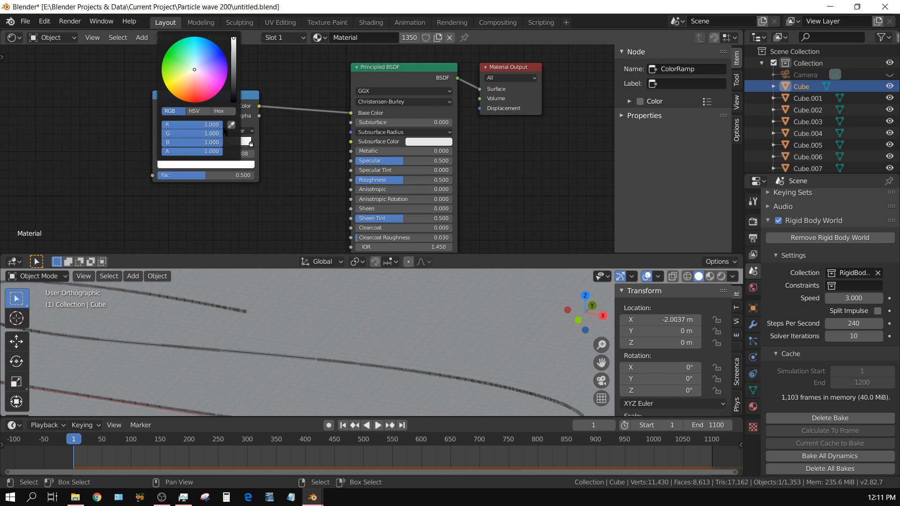
click(234, 44)
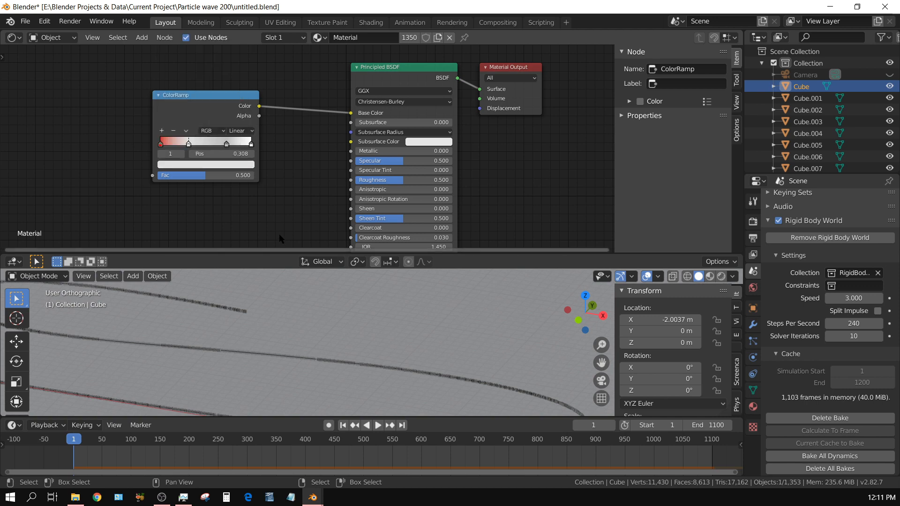
Set the ColorRamp's third stop, number 2, to blue and change the ramp's interpolation to Constant
click(226, 144)
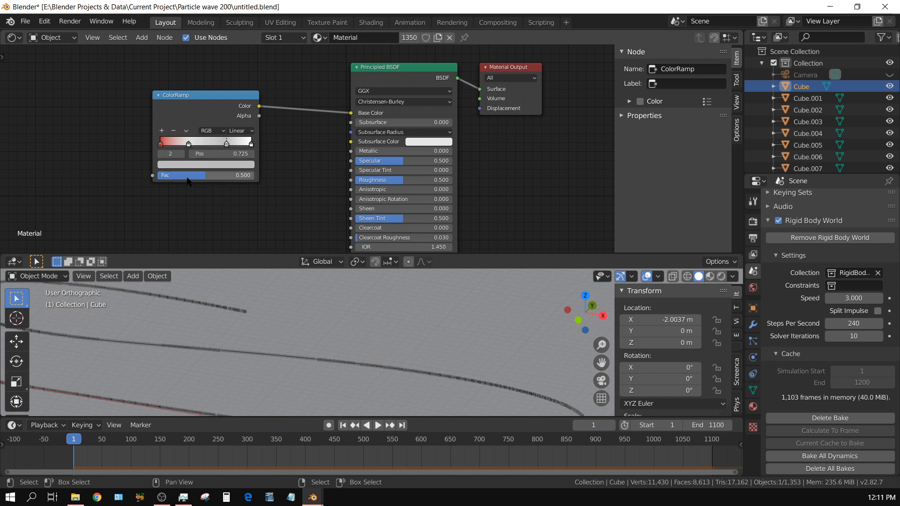
click(179, 164)
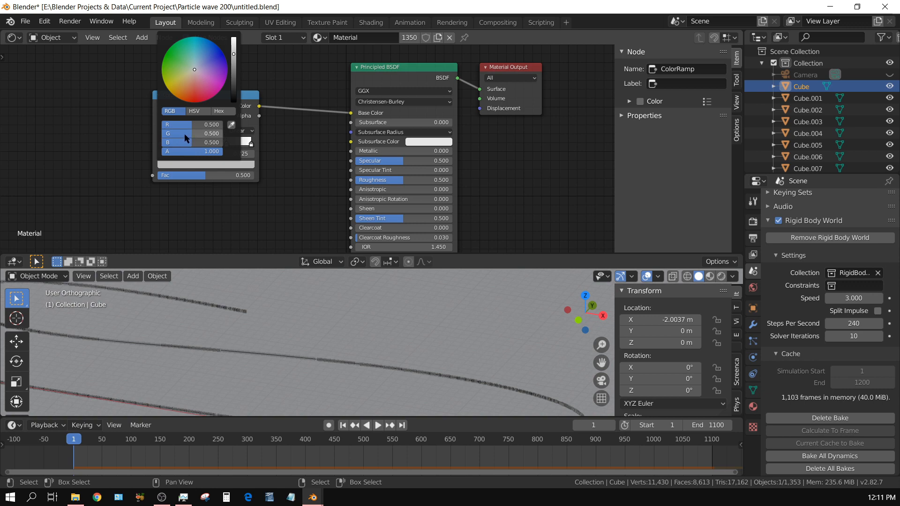
drag(185, 133, 157, 125)
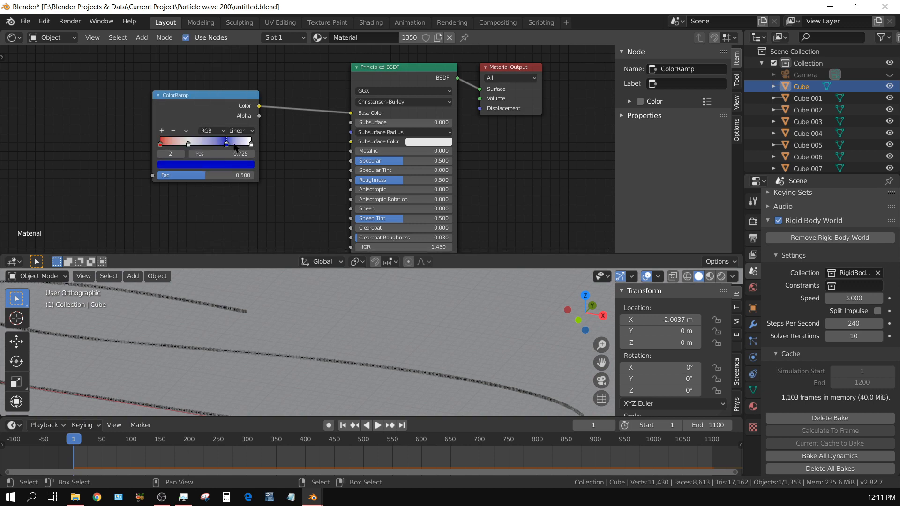
click(242, 131)
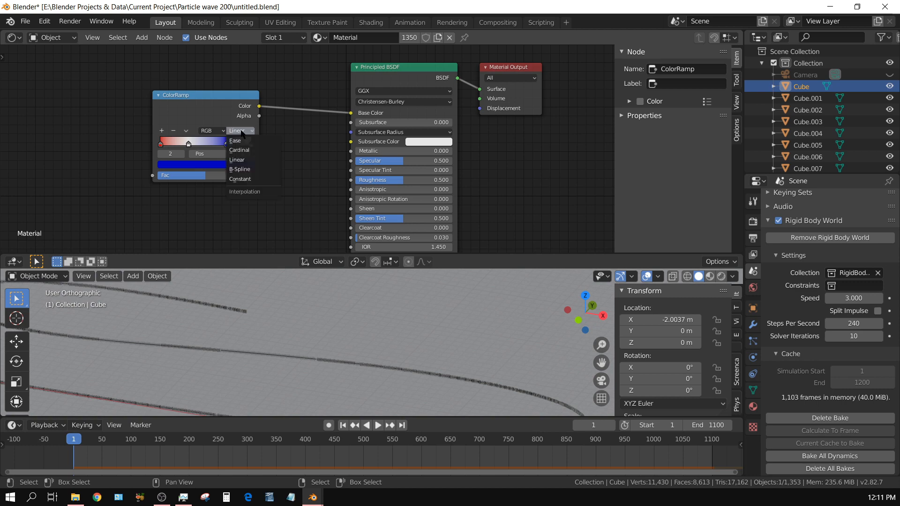
click(240, 179)
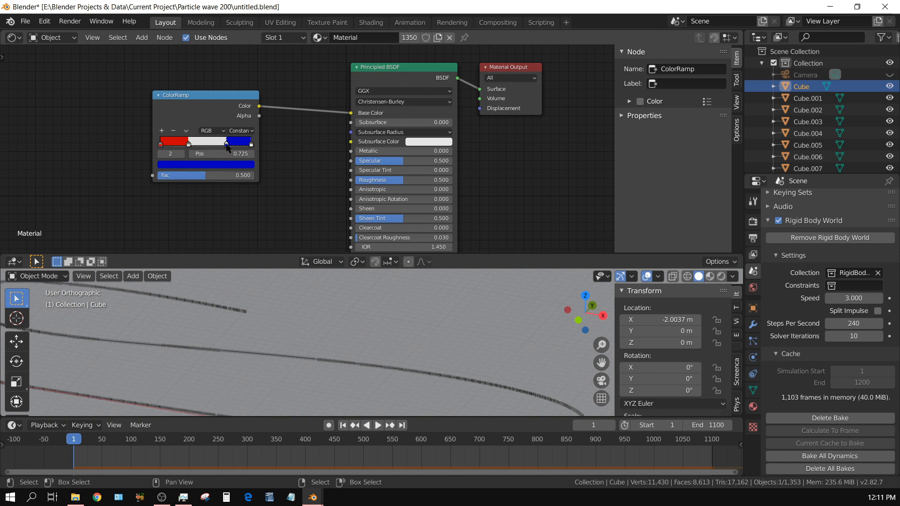
Reposition the blue and white stops to divide the ColorRamp into equal thirds, with the white stop at 0.333
drag(227, 145, 201, 149)
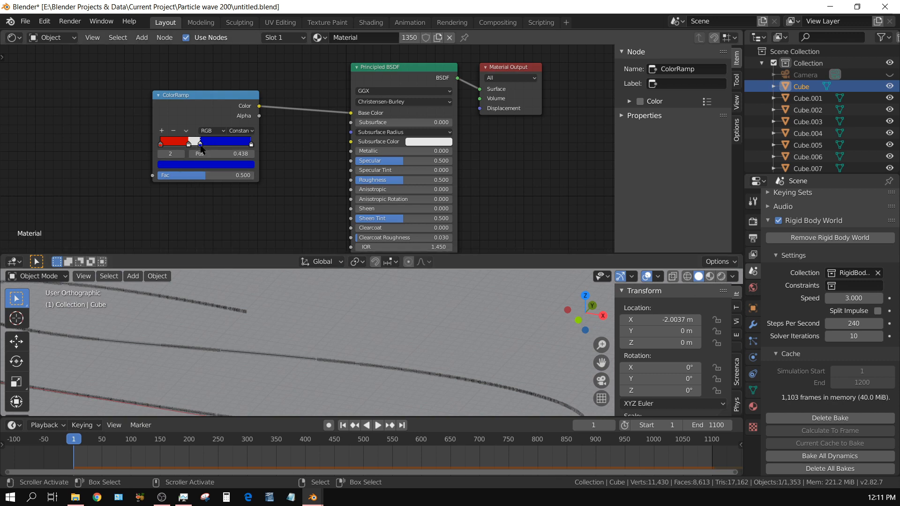
drag(201, 146, 236, 147)
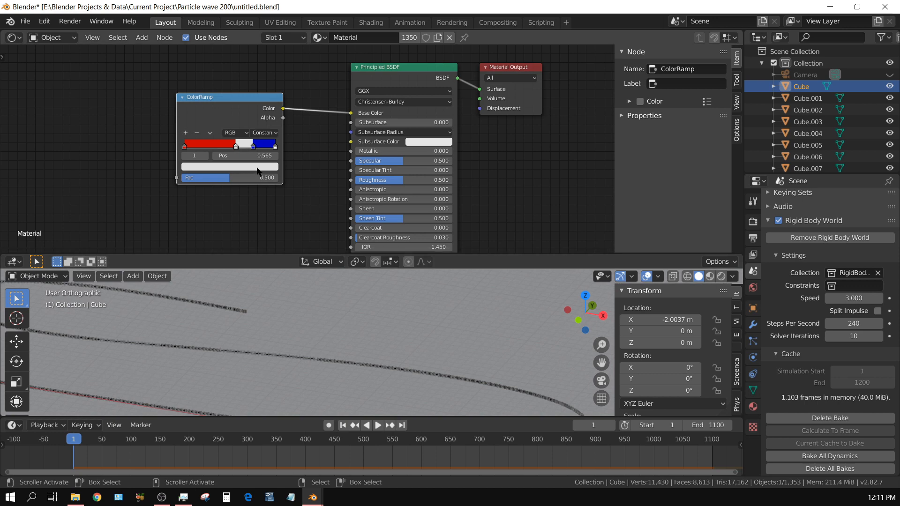
click(252, 148)
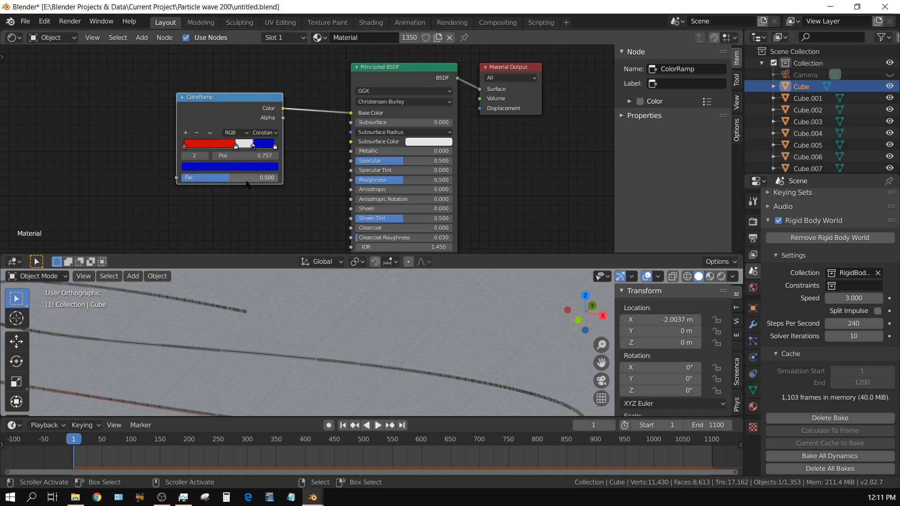
click(255, 158)
key(BackSpace)
key(Return)
click(236, 146)
double_click(258, 156)
key(BackSpace)
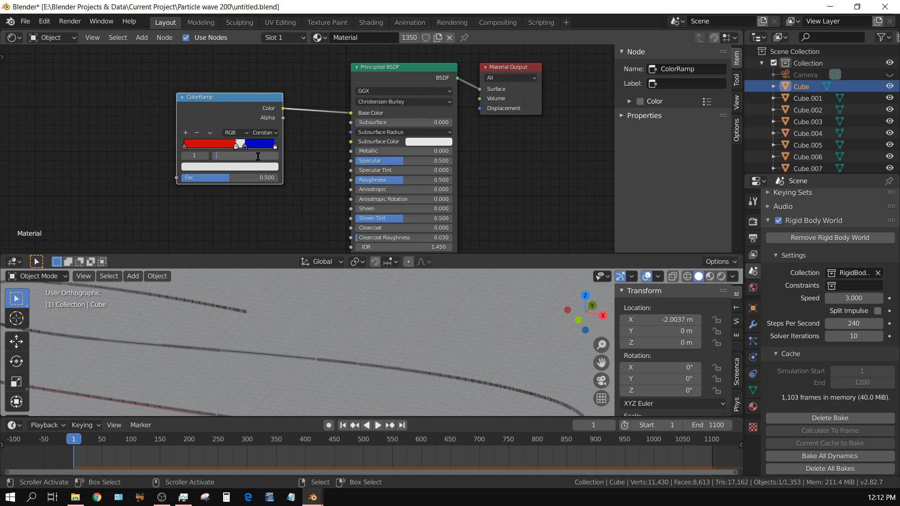
key(Return)
Add an Object Info node before the ColorRamp and connect its Random output to the ColorRamp's Fac input
click(141, 39)
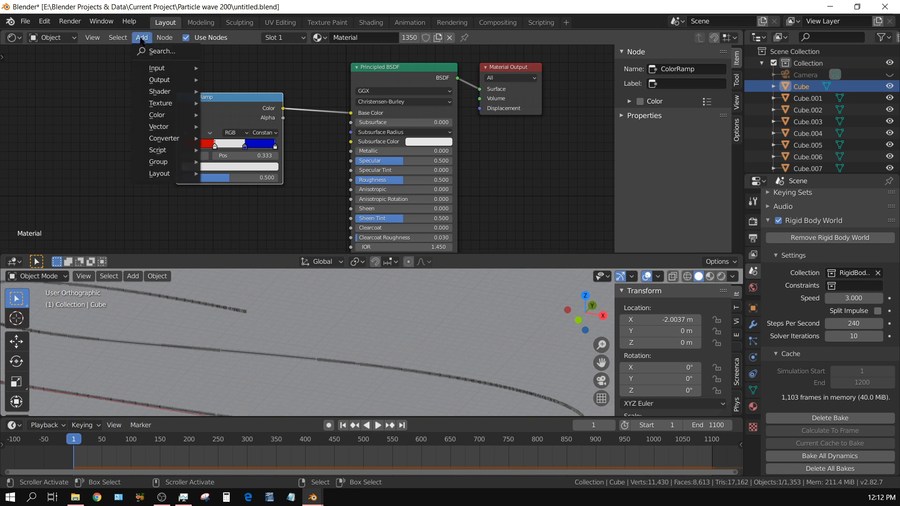
mouse_move(159, 73)
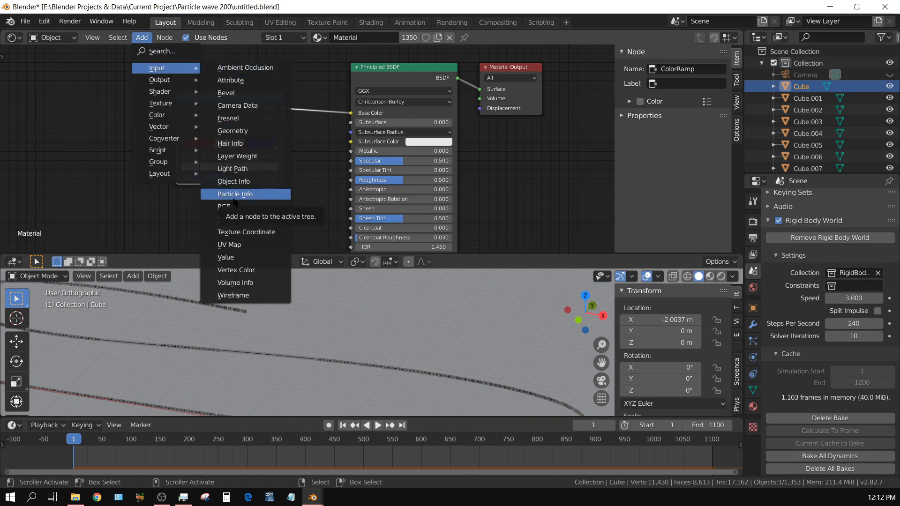
click(233, 182)
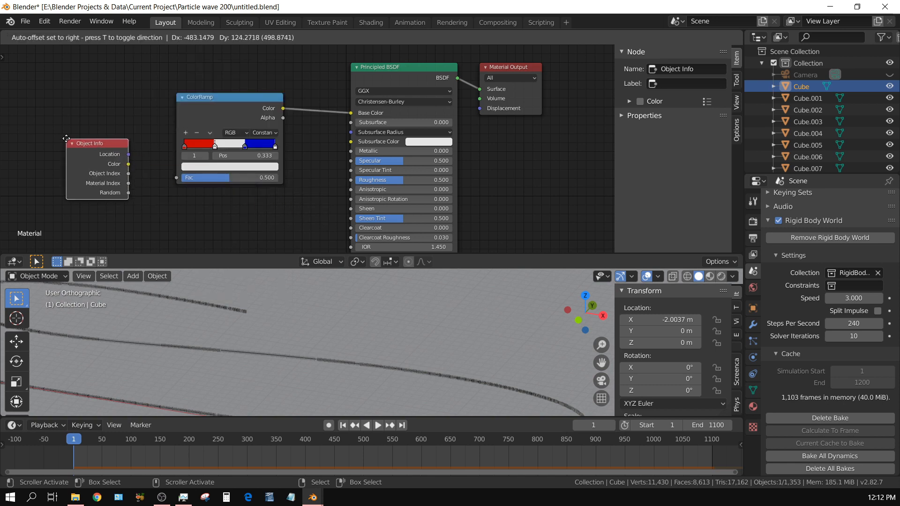
click(66, 121)
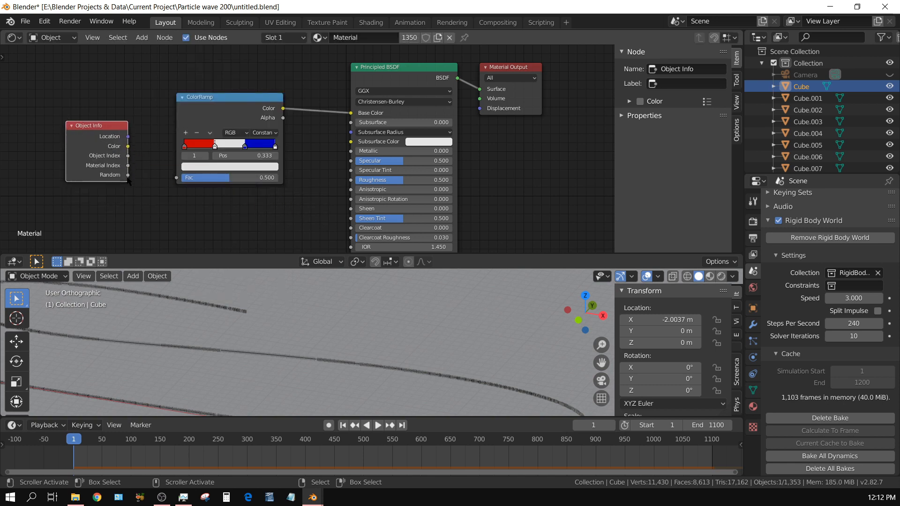
drag(129, 175, 174, 182)
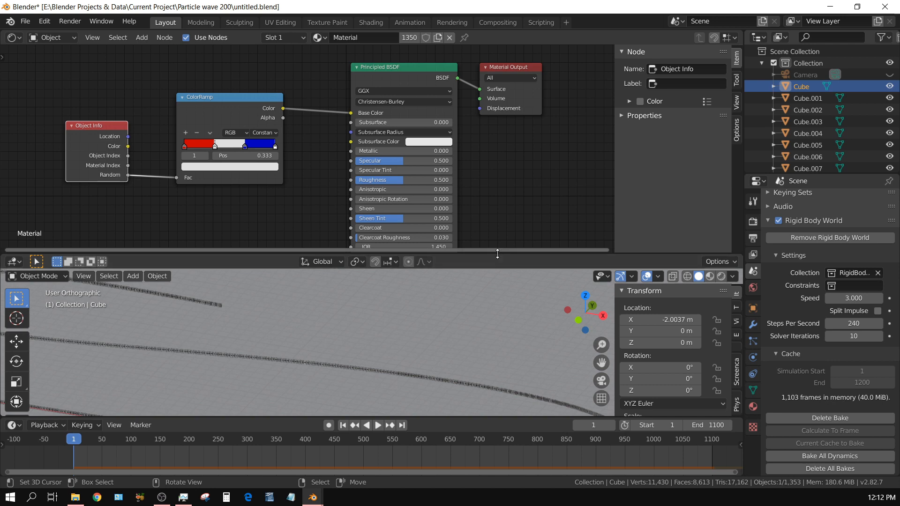
Enlarge the 3D viewport over the Shader Editor and switch it to Material Preview shading to check the domino colours along the row
drag(496, 254, 506, 88)
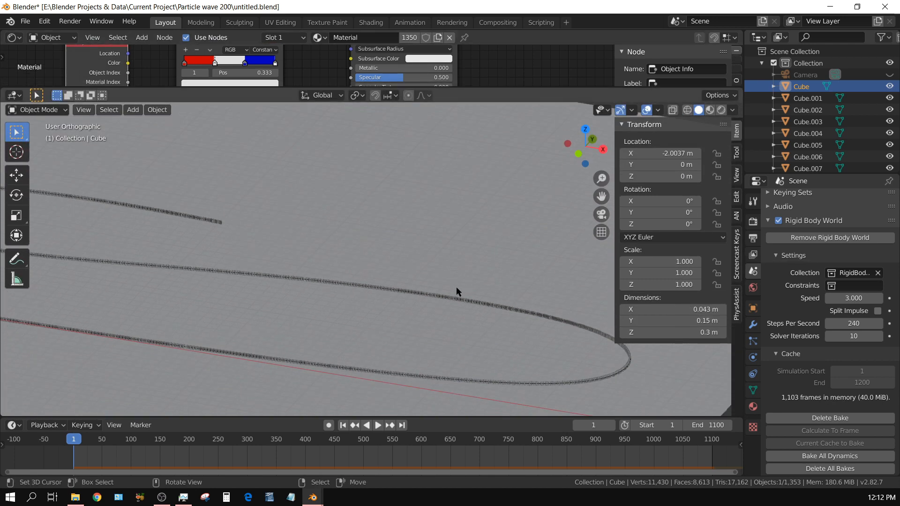
scroll(442, 299, up, 5)
scroll(393, 281, up, 4)
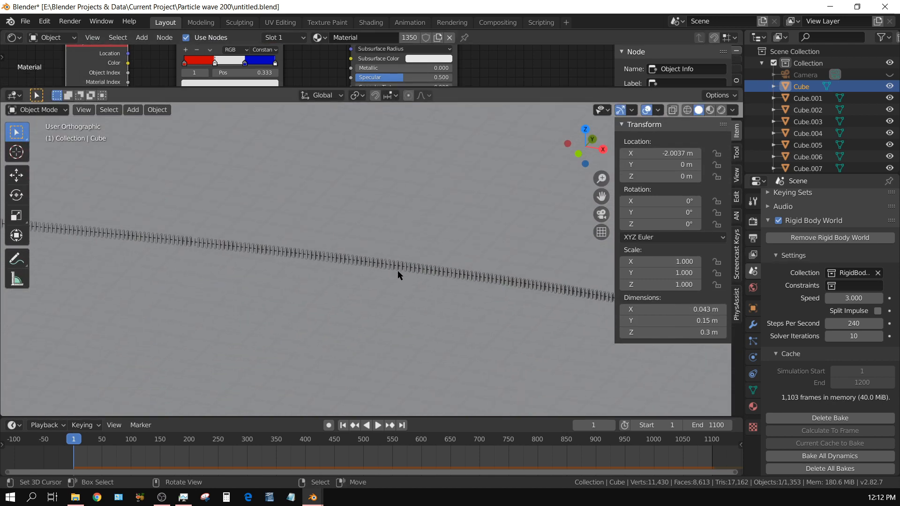
click(710, 110)
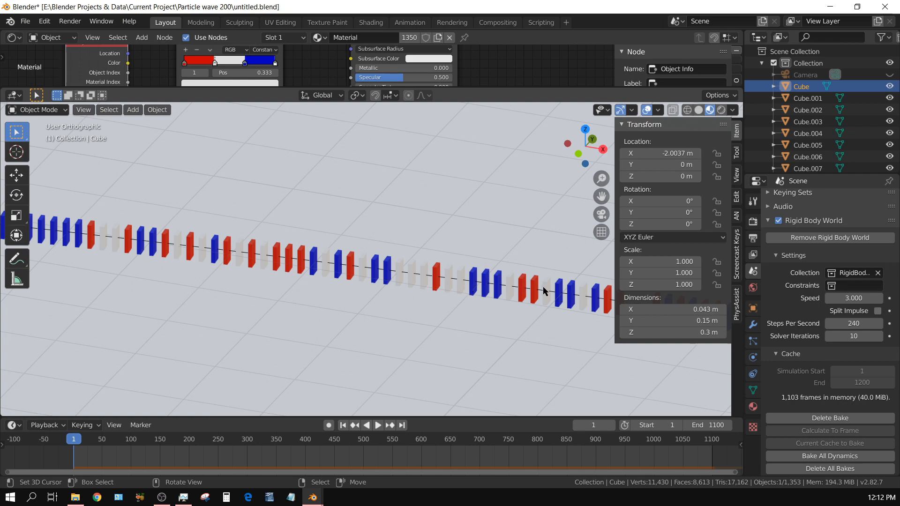
scroll(291, 282, down, 5)
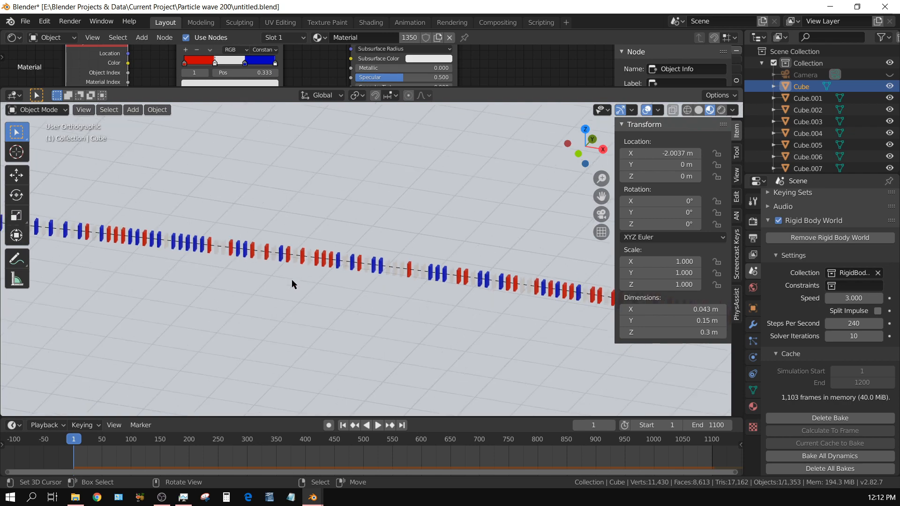
scroll(292, 279, down, 5)
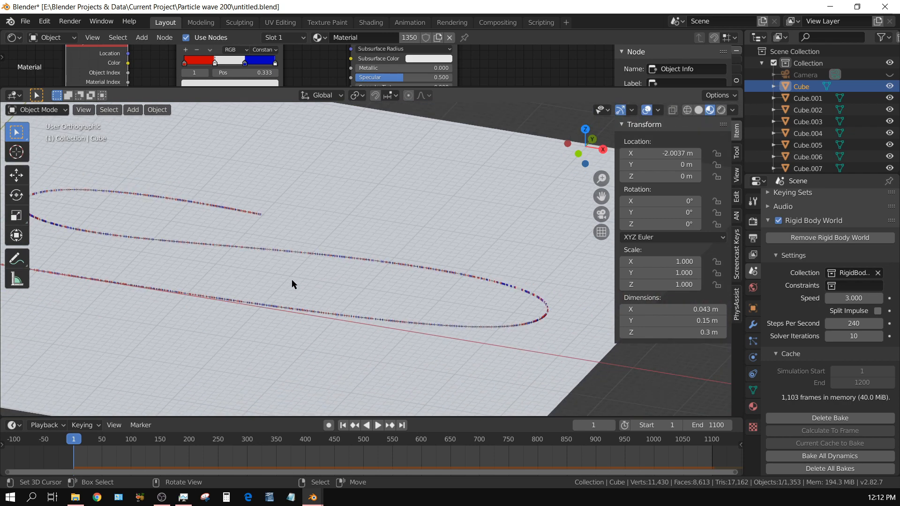
scroll(291, 280, up, 5)
scroll(292, 284, up, 3)
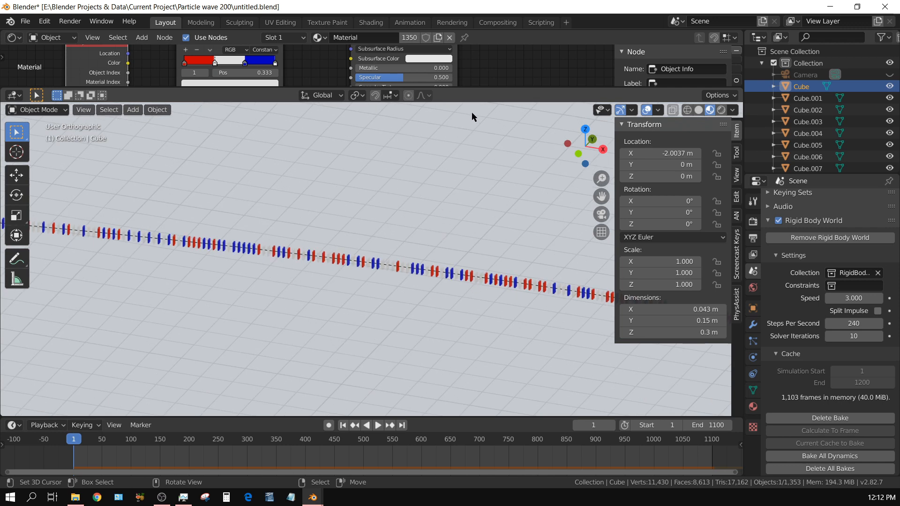
drag(496, 87, 496, 47)
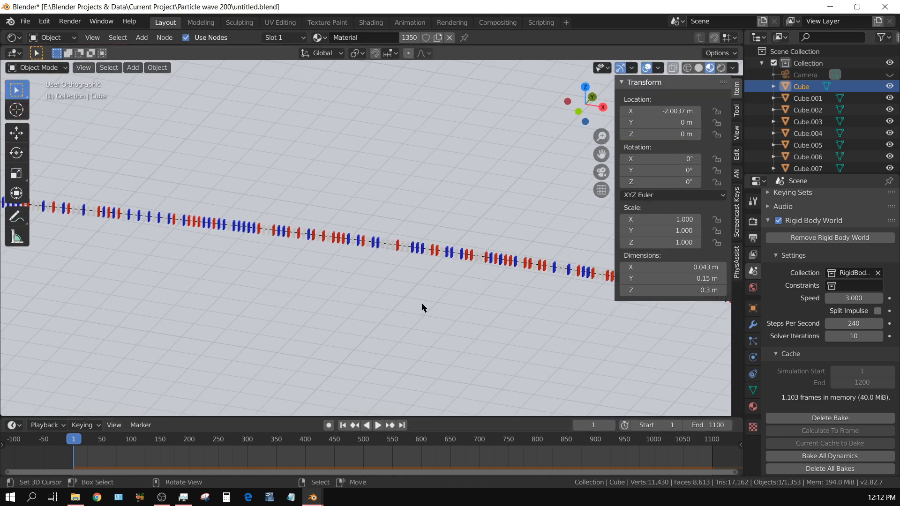
scroll(420, 303, down, 5)
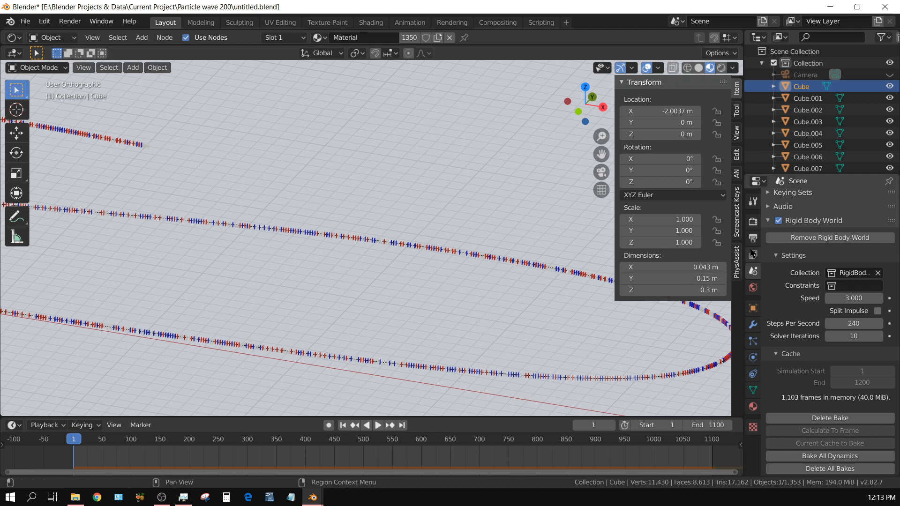
Open the image browser for the world's environment texture and go to the folder E:\Assets\HDRIs 4K only
click(753, 288)
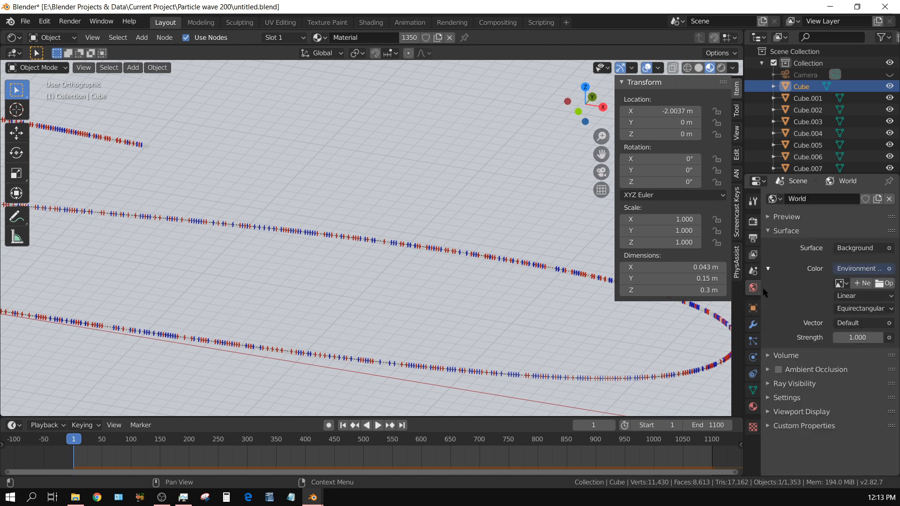
click(893, 284)
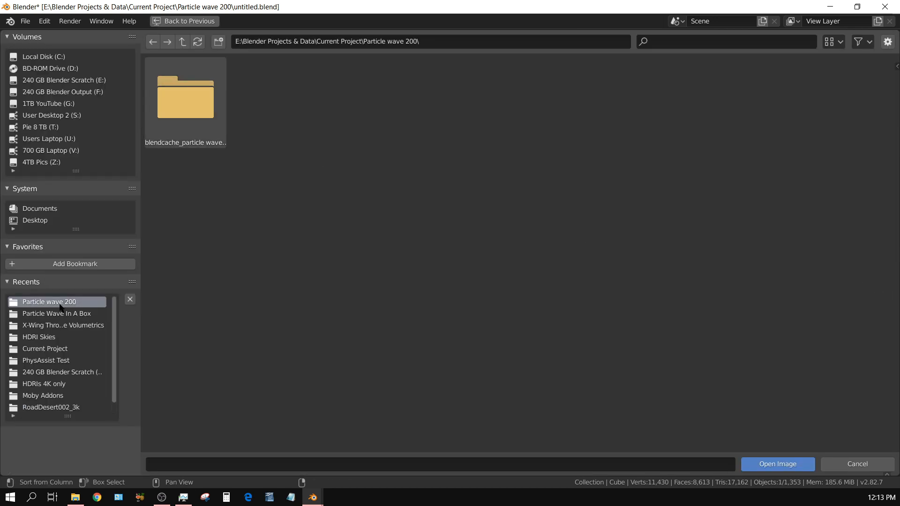
click(34, 339)
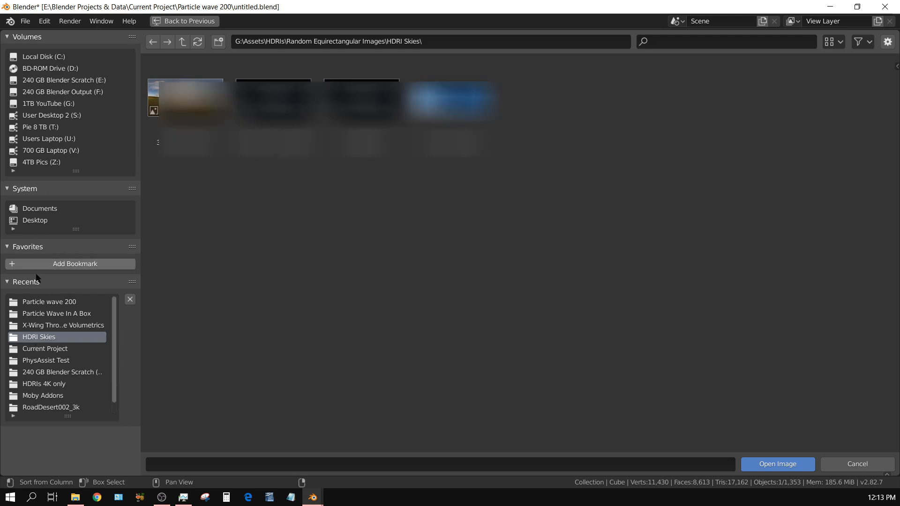
click(48, 82)
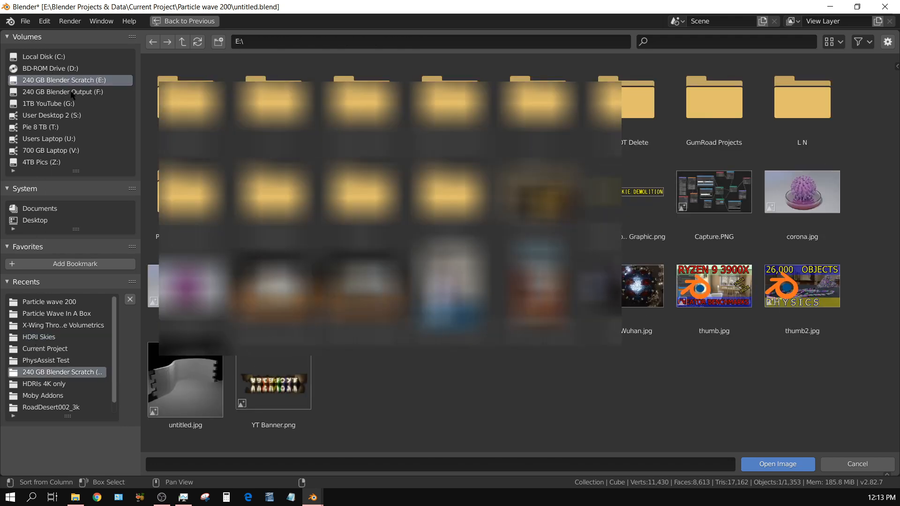
double_click(274, 101)
double_click(279, 107)
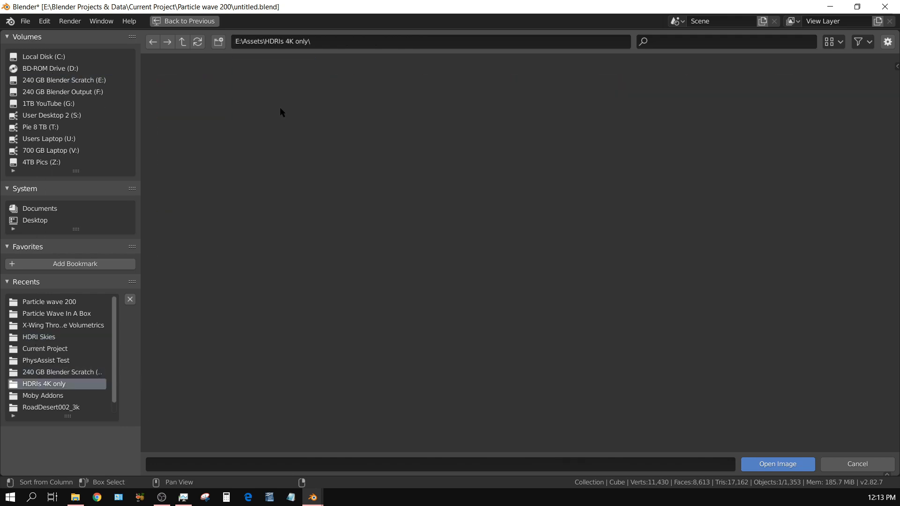
Load gym_entrance_4k.exr as the world's environment texture
scroll(518, 375, down, 5)
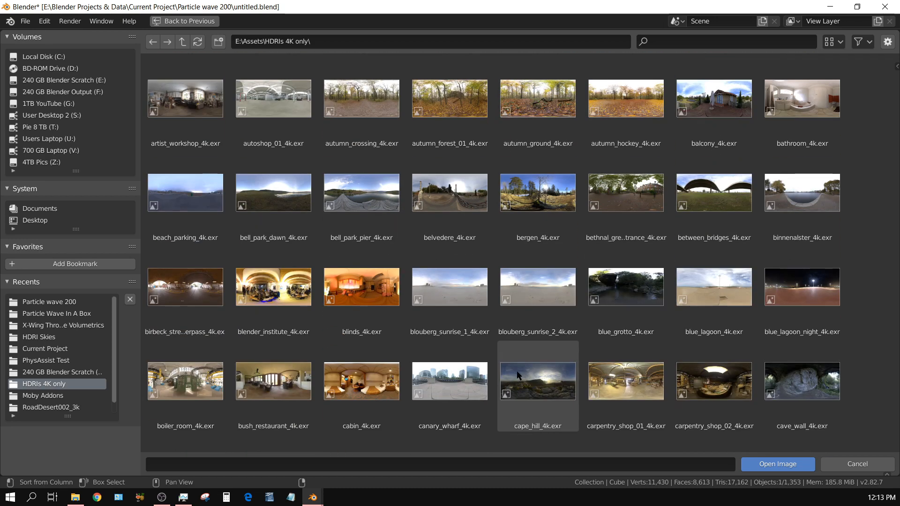
scroll(517, 373, down, 3)
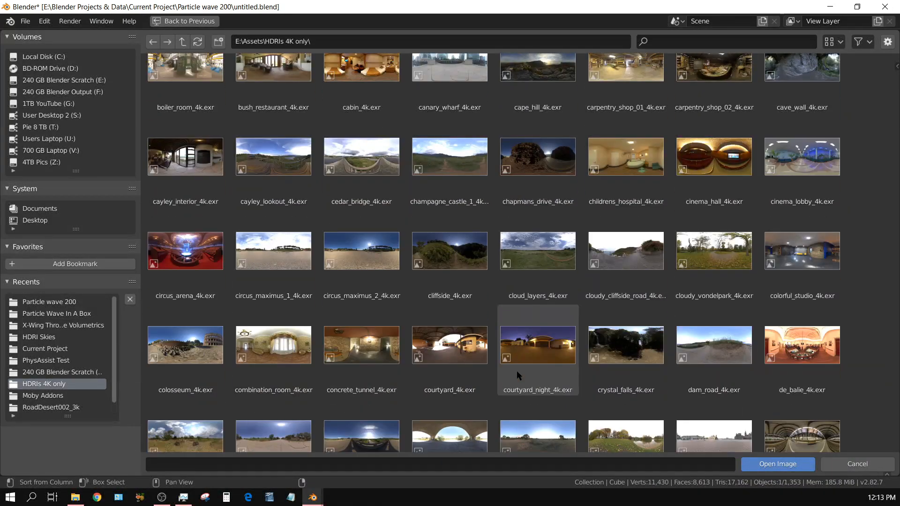
scroll(517, 373, down, 5)
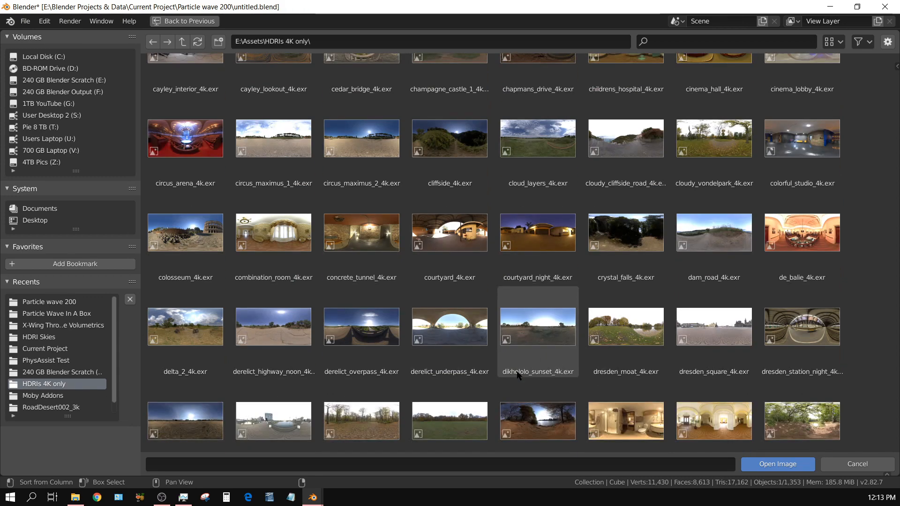
scroll(520, 370, down, 4)
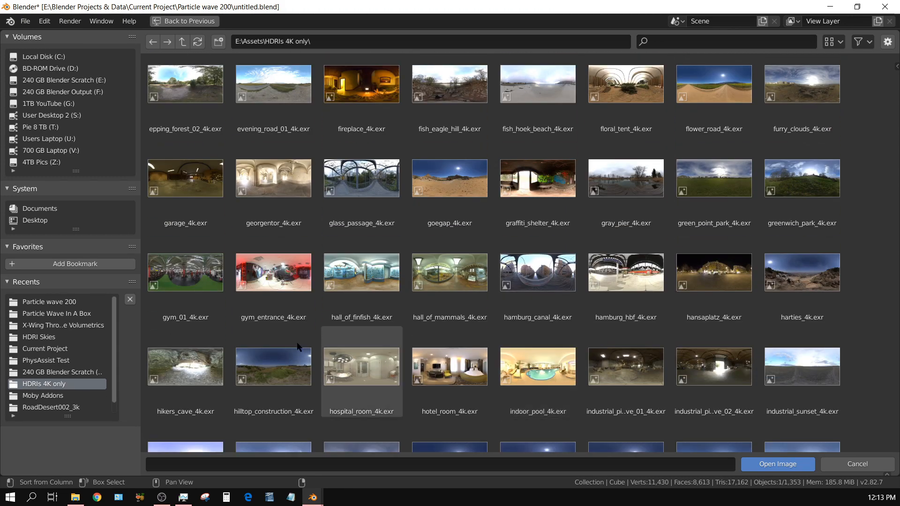
click(282, 287)
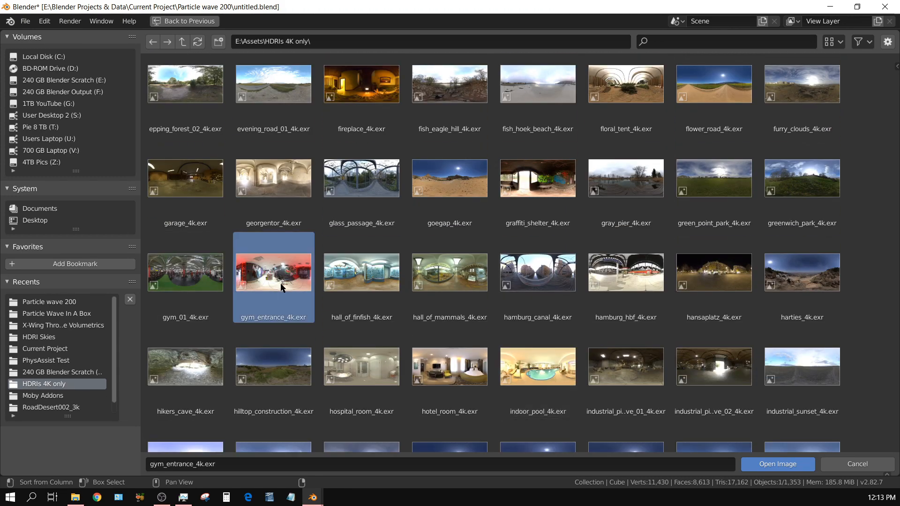
click(778, 464)
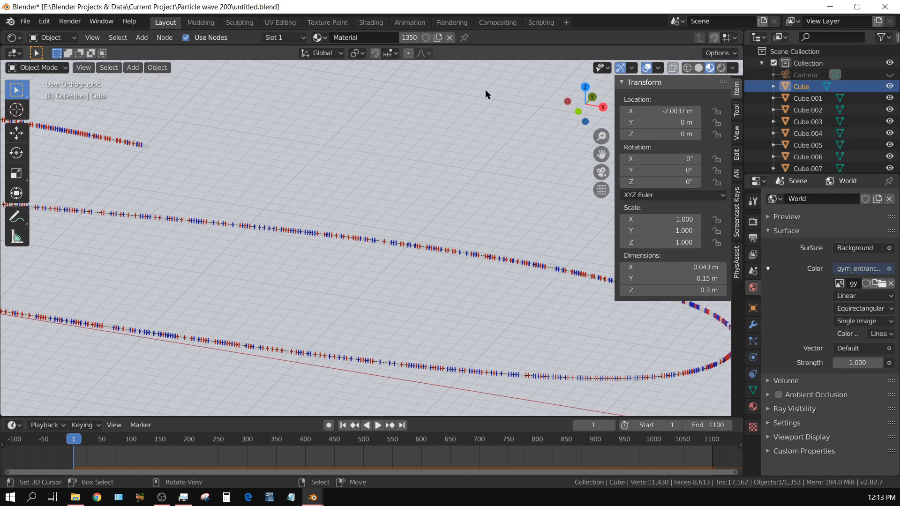
Switch the viewport to Solid shading in top view and add a Plain Axes empty at the first domino of the row
click(698, 68)
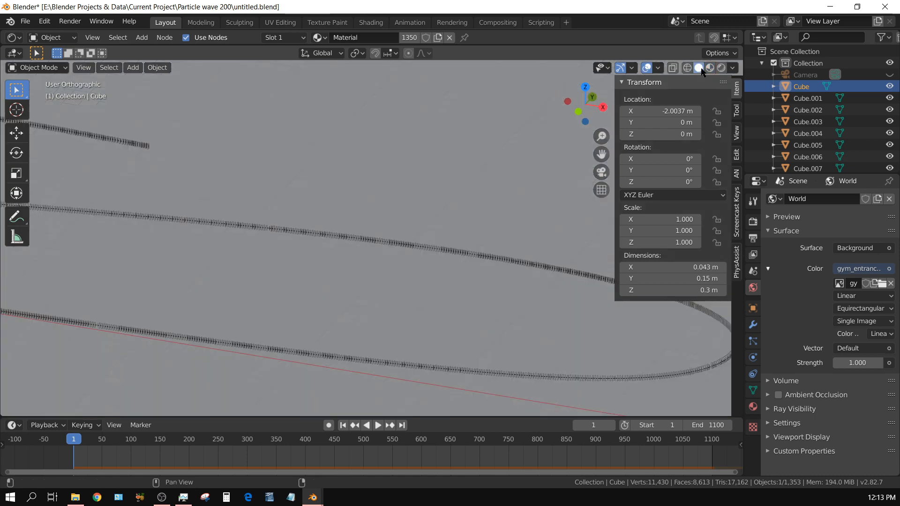
key(KP_7)
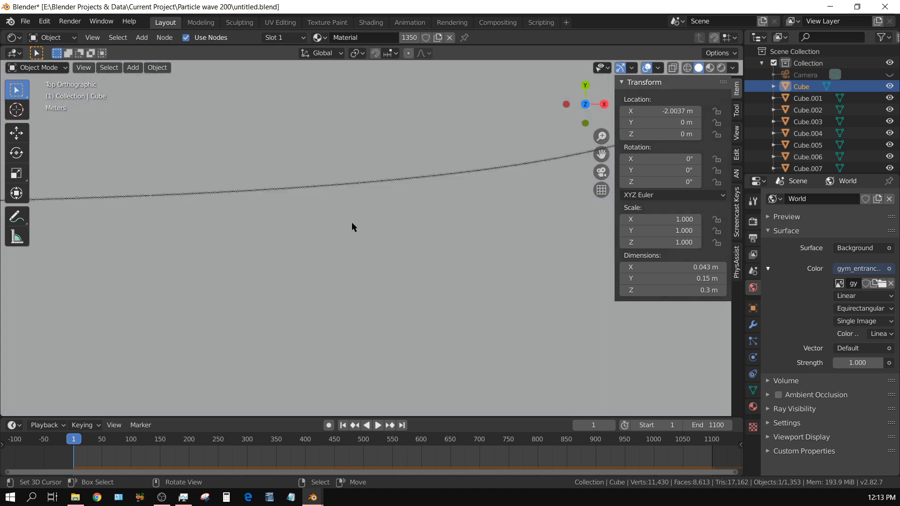
scroll(355, 222, down, 8)
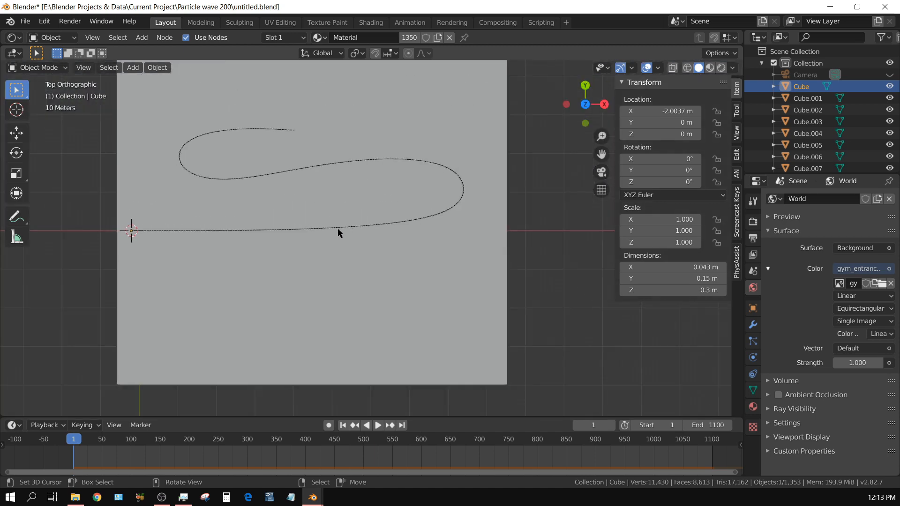
shift+middle_drag(267, 235, 406, 249)
scroll(406, 249, up, 5)
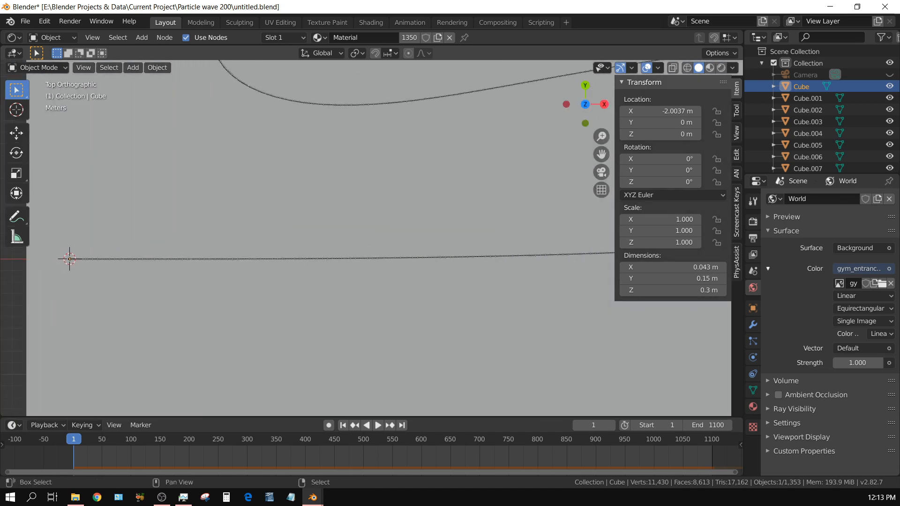
shift+middle_drag(88, 277, 291, 241)
scroll(294, 241, up, 6)
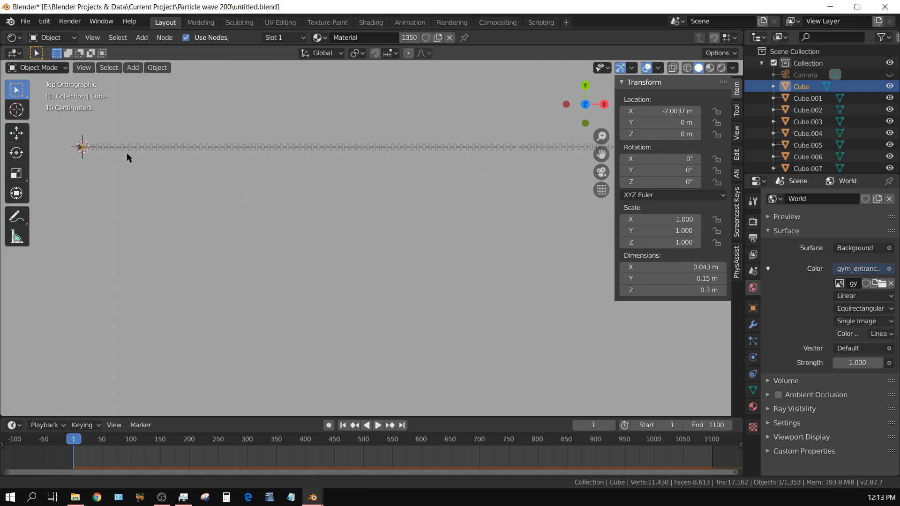
shift+middle_drag(126, 155, 258, 241)
scroll(258, 241, up, 4)
shift+middle_drag(47, 267, 286, 271)
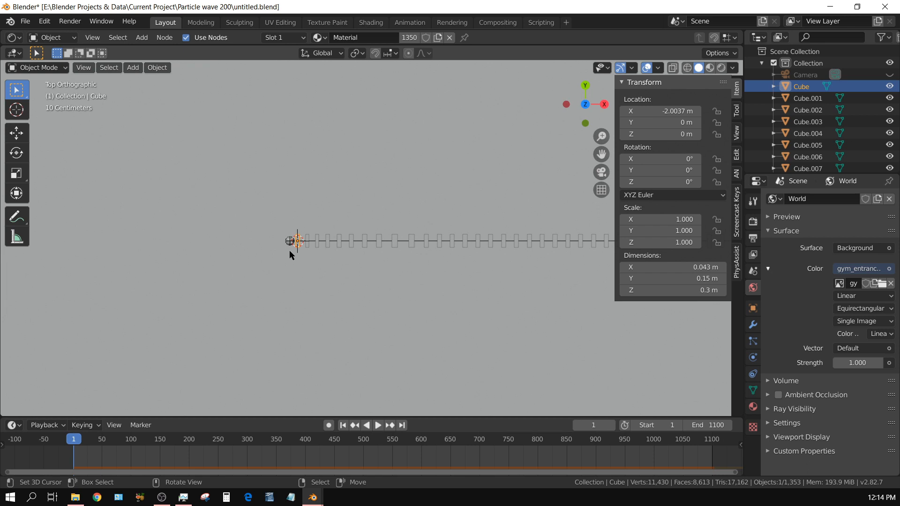
click(131, 68)
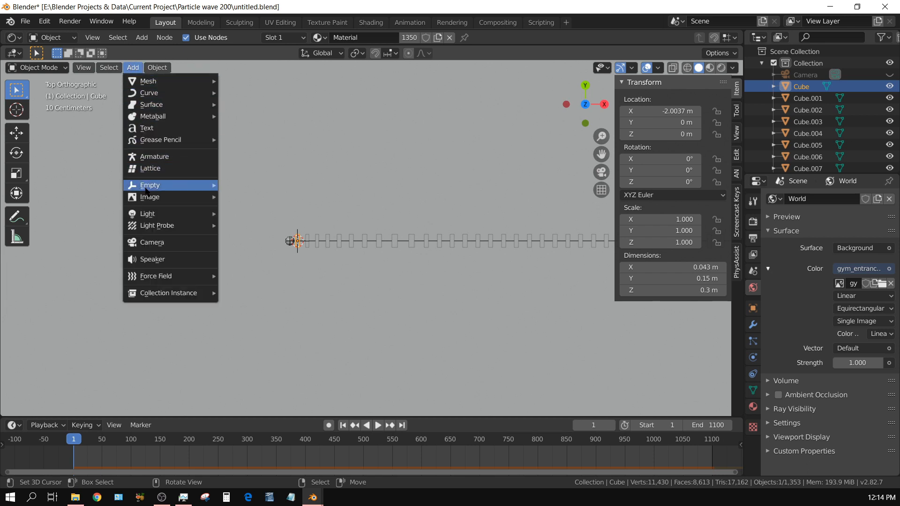
mouse_move(202, 185)
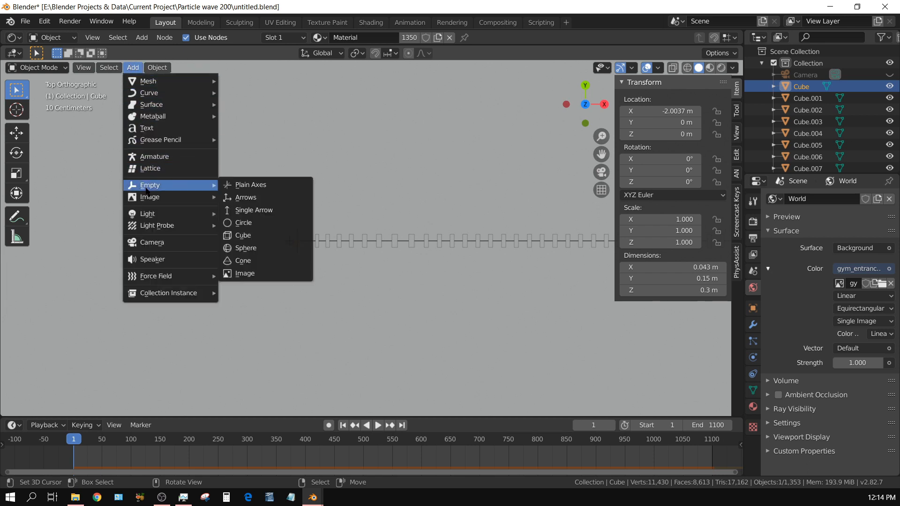
click(248, 187)
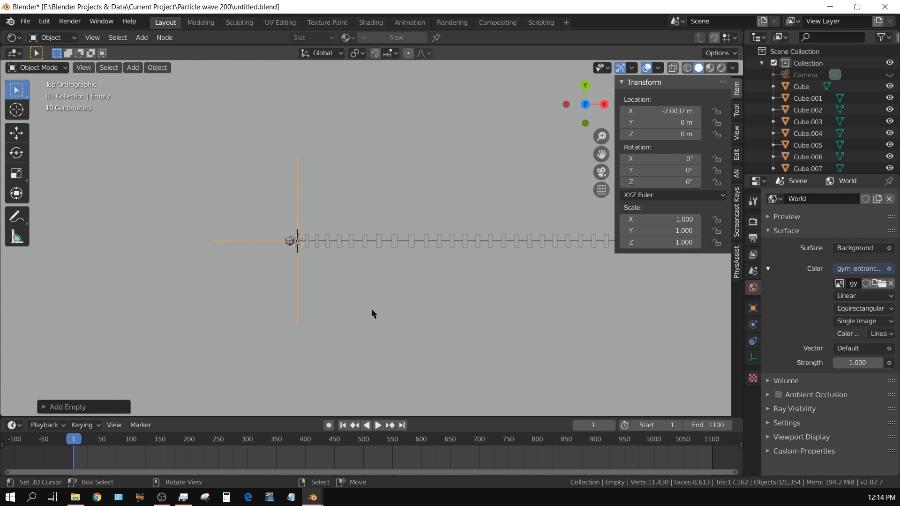
Insert a location keyframe for the empty at frame 1
scroll(371, 309, up, 4)
scroll(379, 314, down, 5)
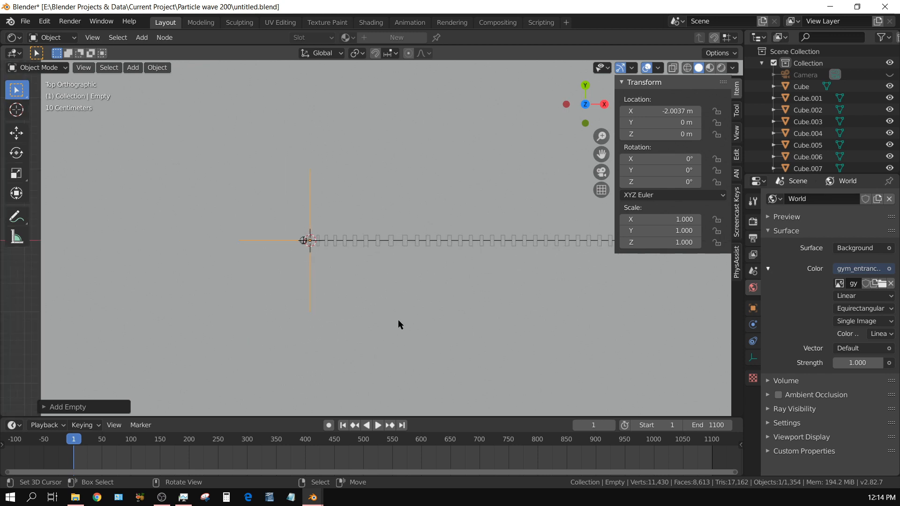
shift+middle_drag(478, 330, 275, 360)
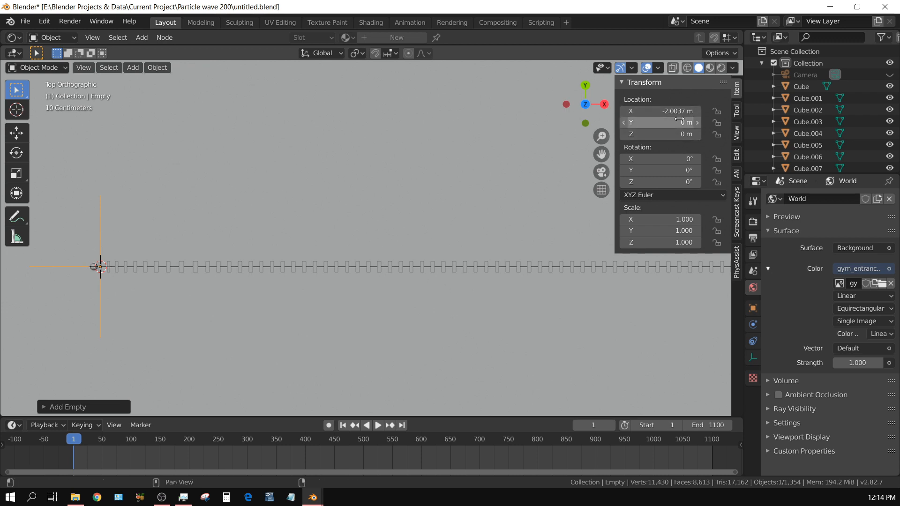
key(i)
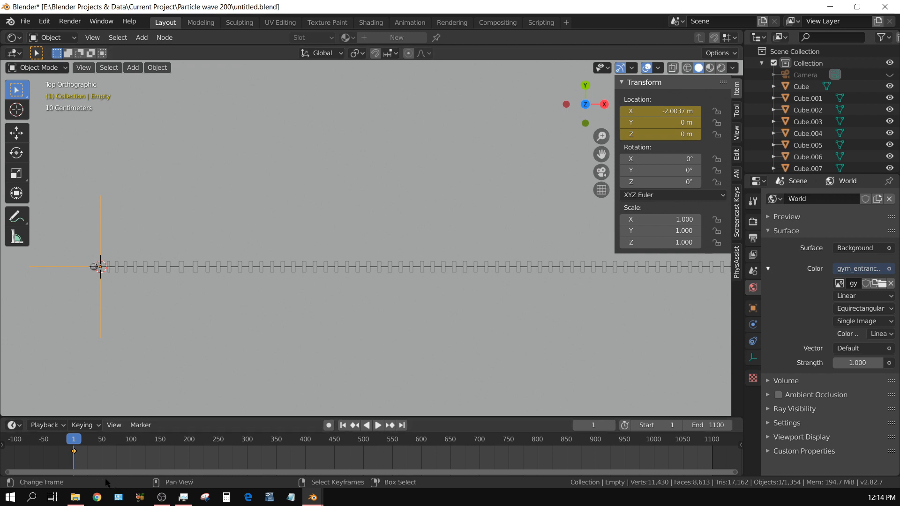
At frame 49, move the empty along the row to the front of the falling dominoes, X about 5.48 m, and keyframe its location
click(101, 456)
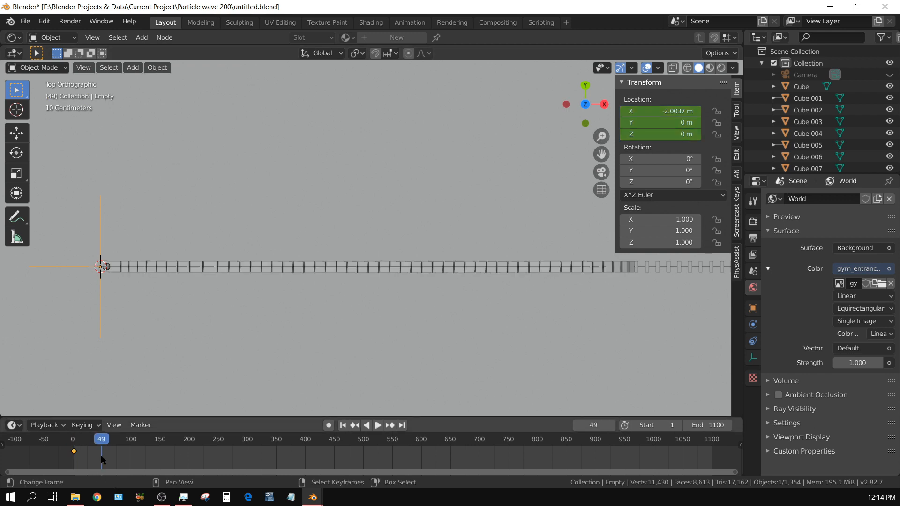
shift+middle_drag(304, 342, 234, 342)
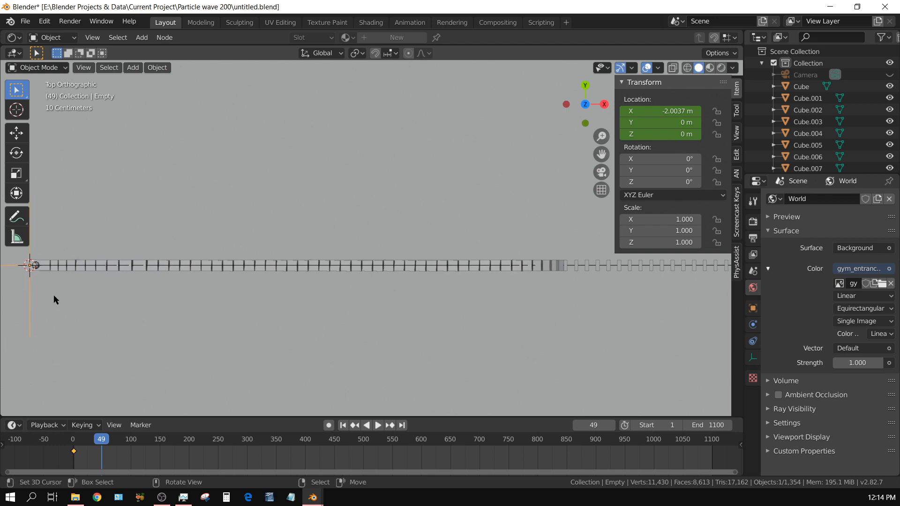
key(g)
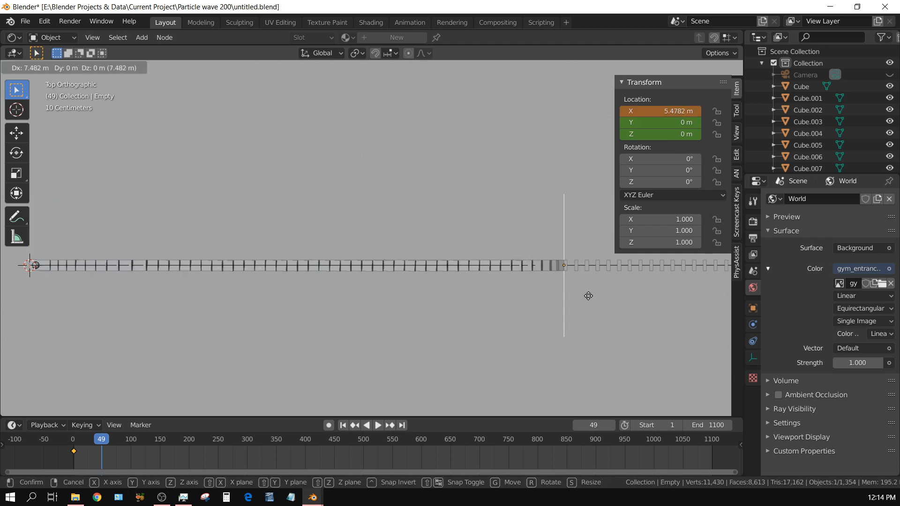
click(588, 295)
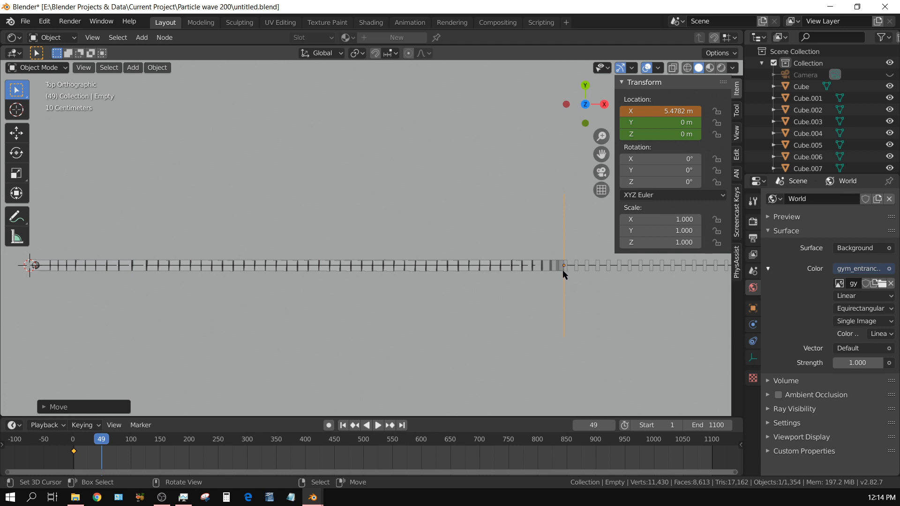
key(i)
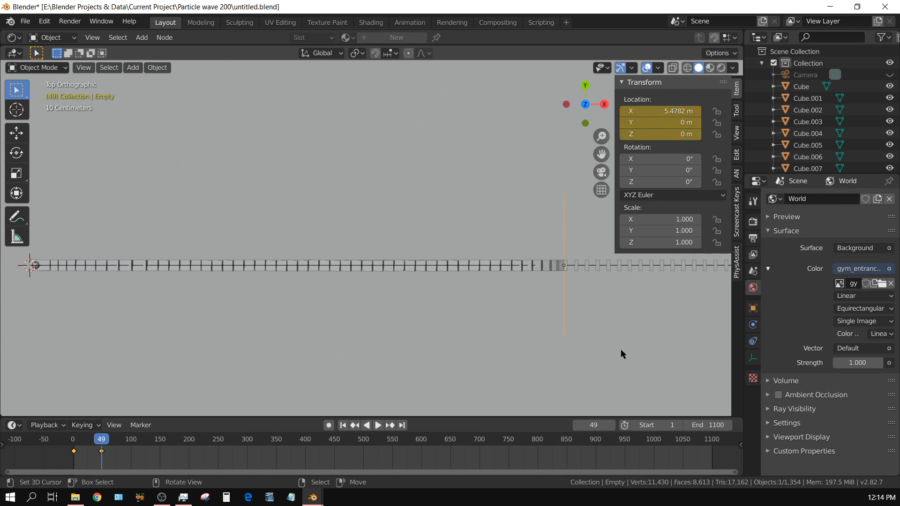
At frame 101, move the empty to the falling front, X about 16.03 m and Y about 0.03 m, and keyframe its location
click(131, 455)
shift+middle_drag(499, 358, 148, 362)
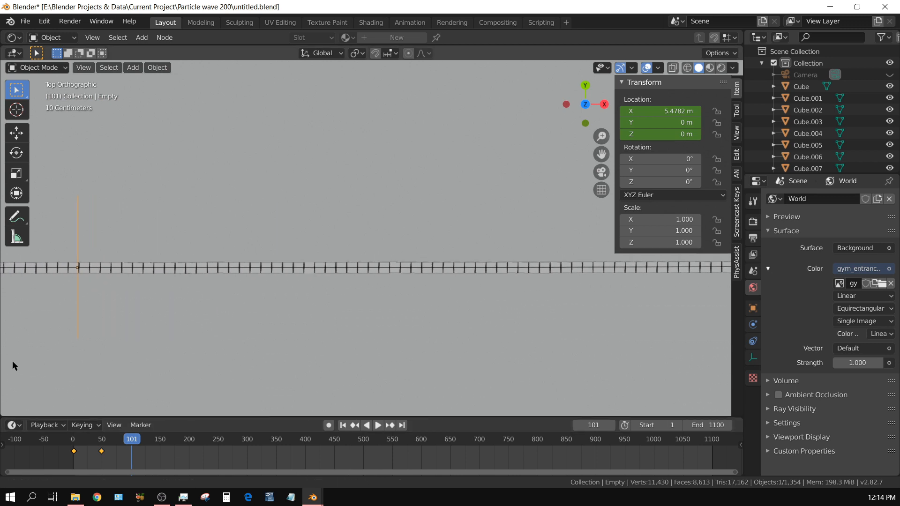
scroll(232, 358, down, 3)
shift+middle_drag(294, 359, 219, 367)
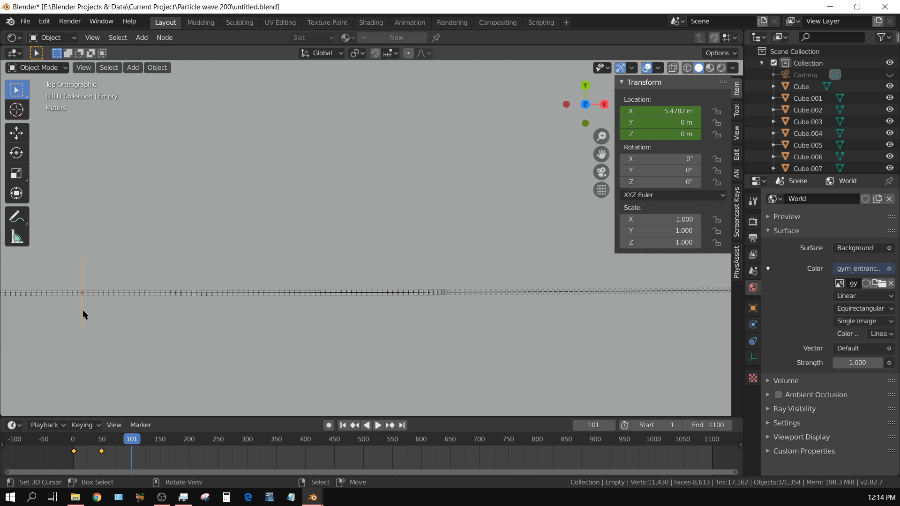
key(g)
click(446, 314)
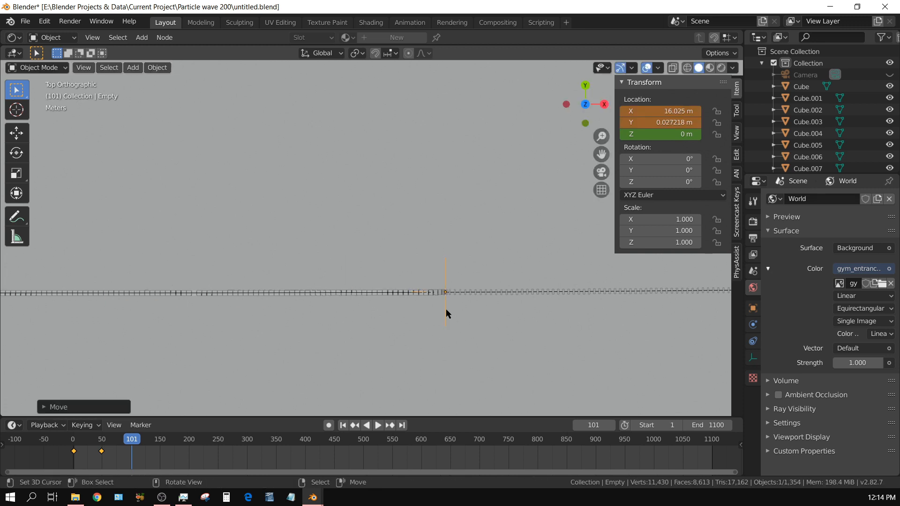
key(i)
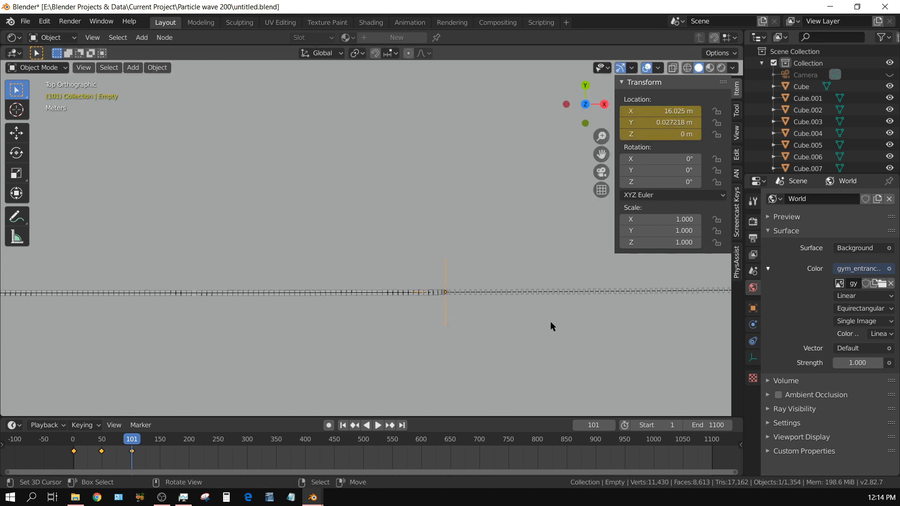
At frame 148, move the empty to the falling front, X about 25.58 m and Y about 0.11 m, and keyframe its location
click(158, 456)
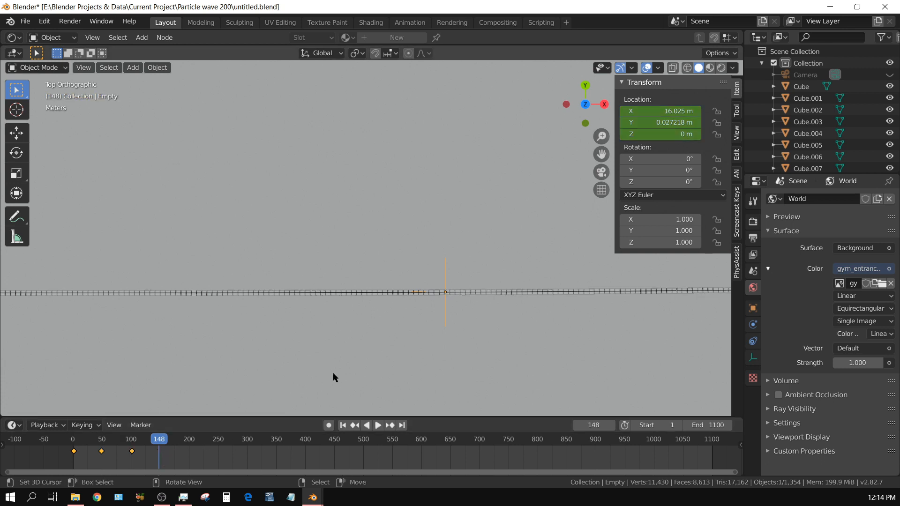
shift+middle_drag(622, 359, 243, 375)
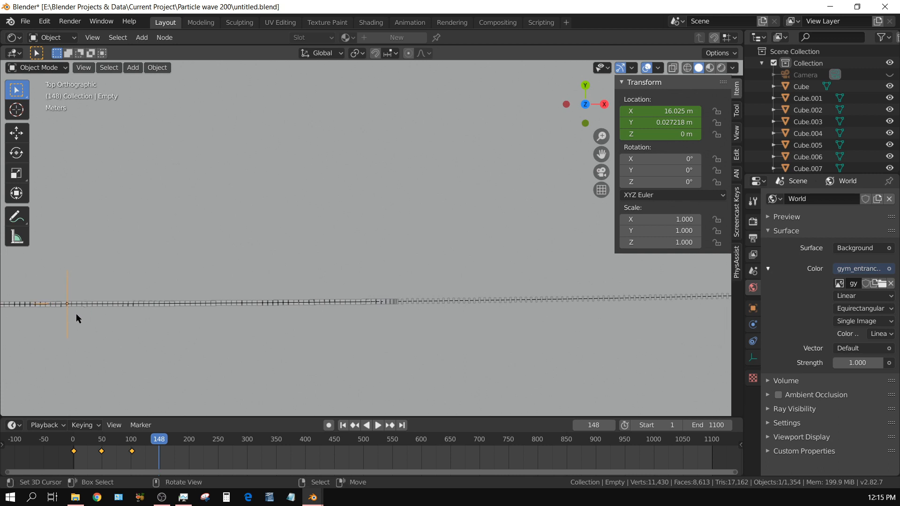
key(g)
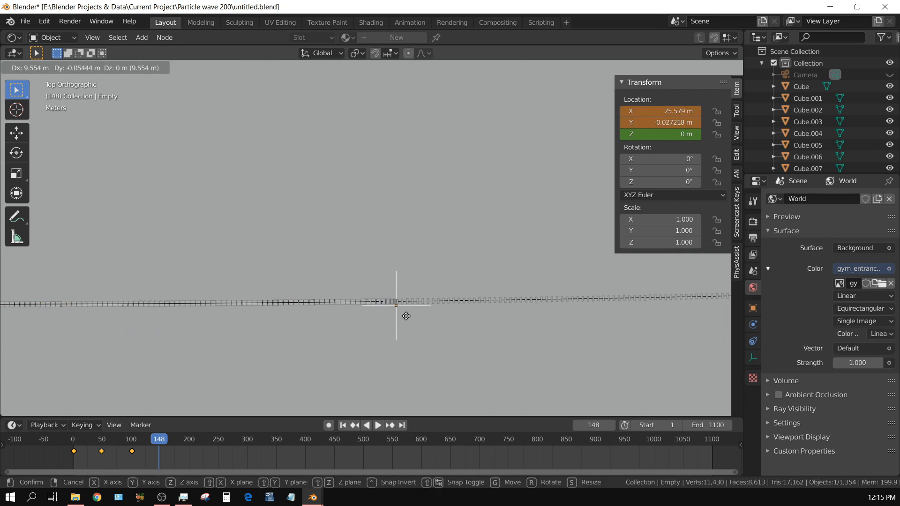
click(406, 312)
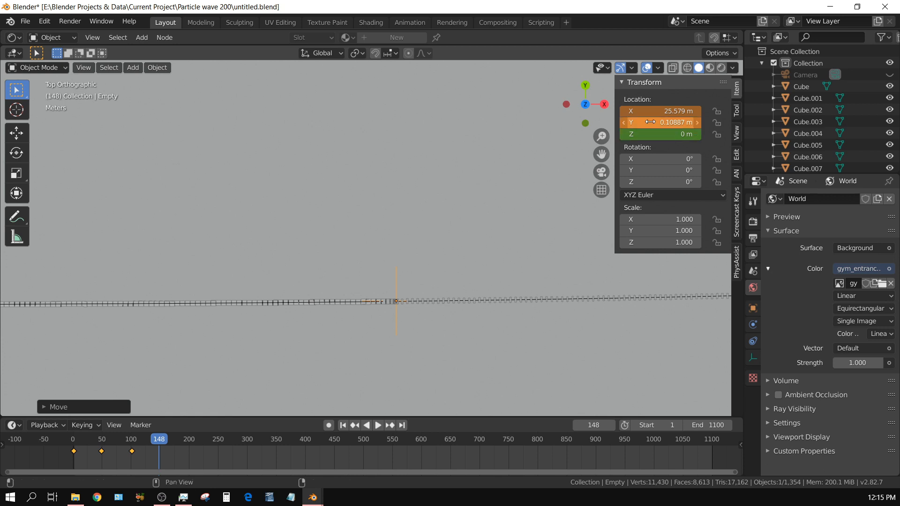
key(i)
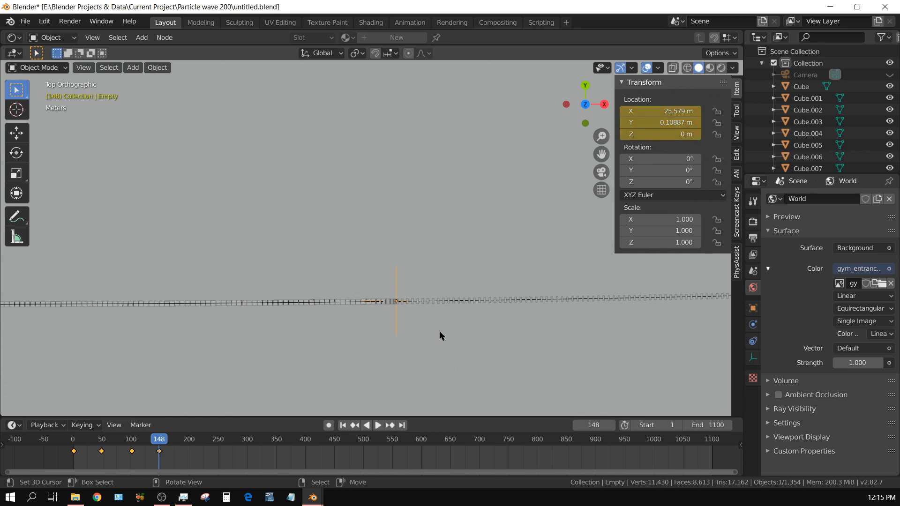
Switch to the camera view, unhide the camera and add a Track To constraint to it
key(KP_0)
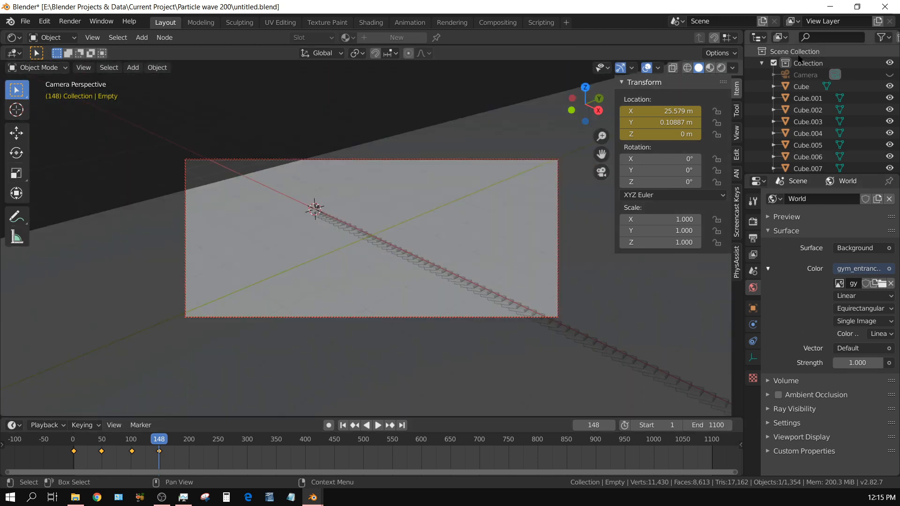
click(870, 76)
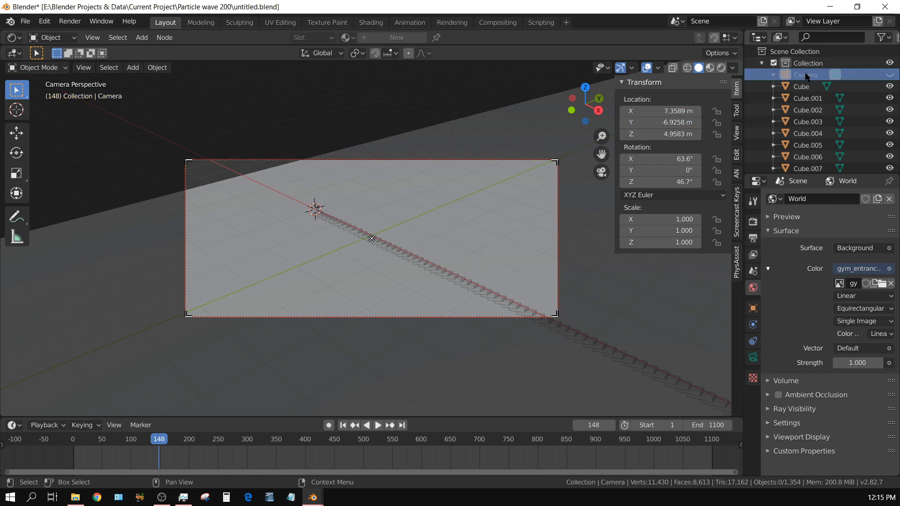
click(889, 75)
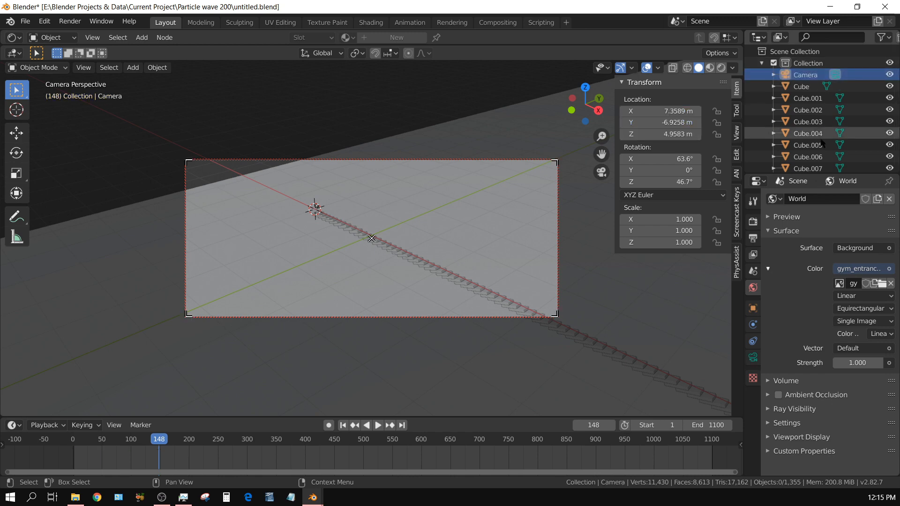
click(752, 359)
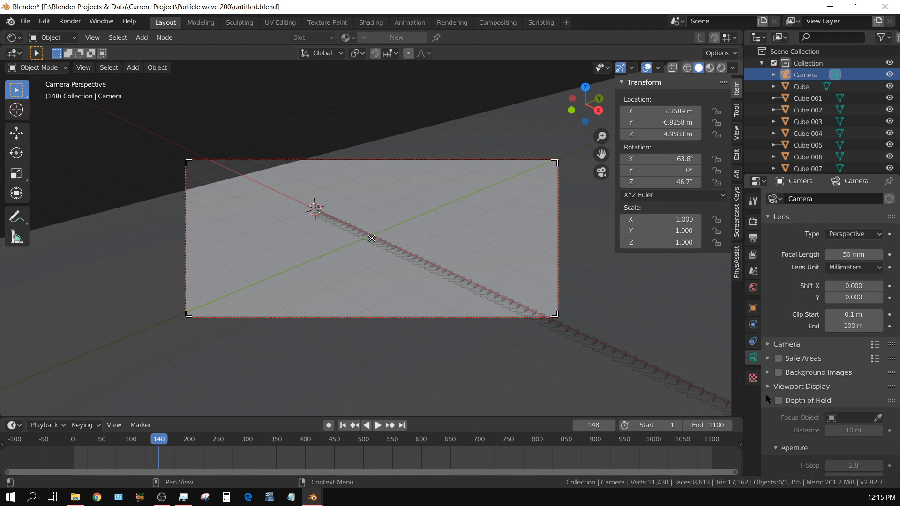
click(752, 342)
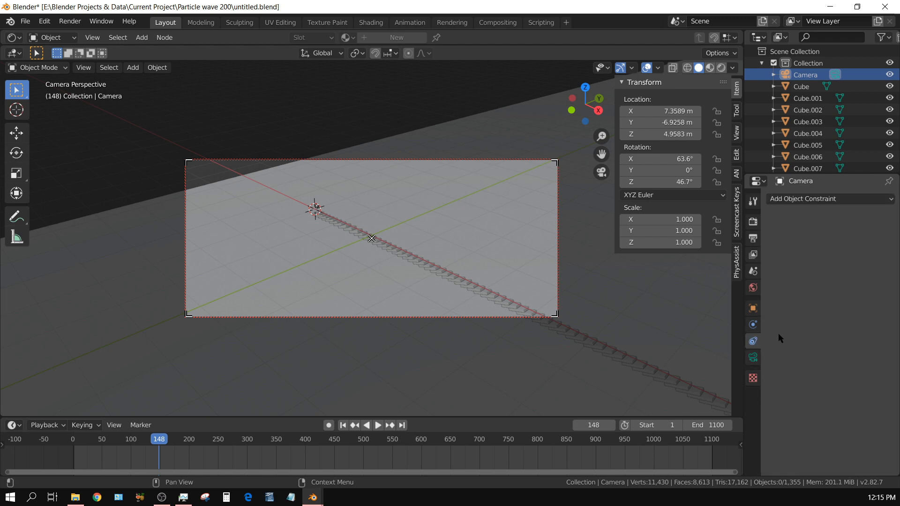
click(834, 201)
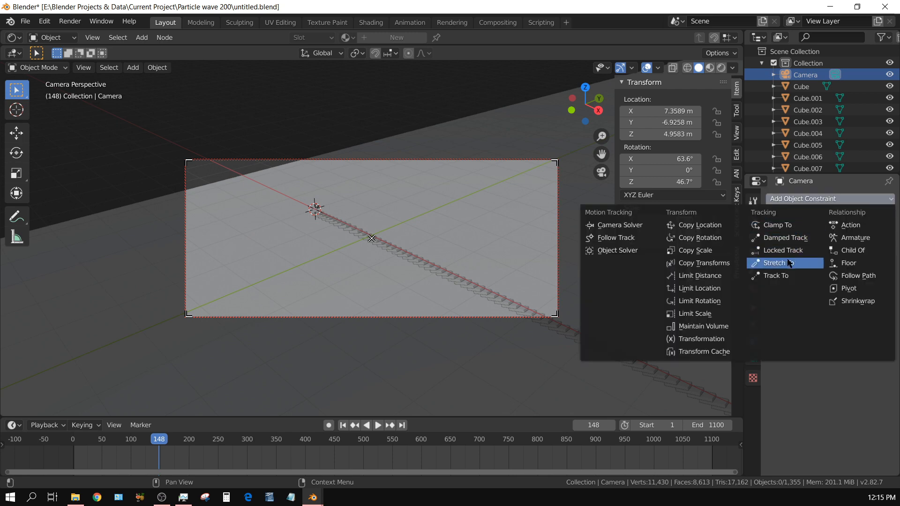
click(778, 276)
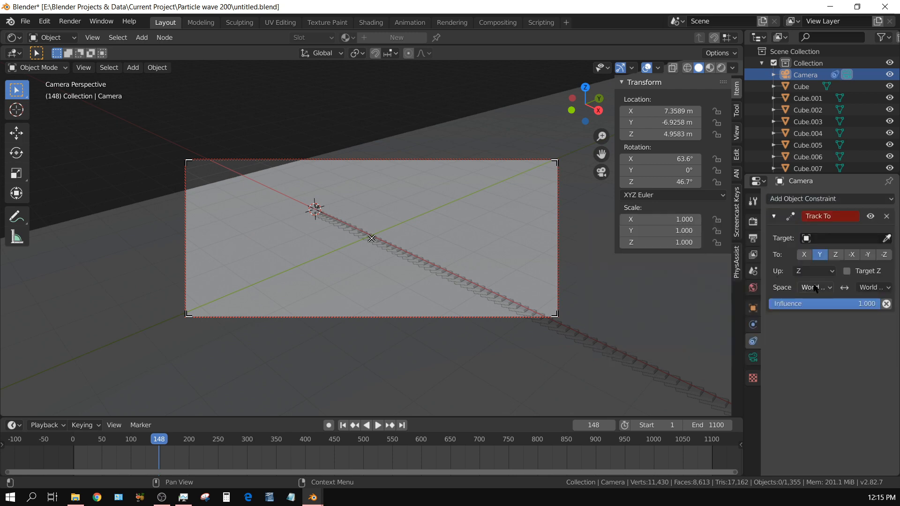
Target the camera's Track To constraint at Empty, with the To axis set to -Z and the Up axis to Y
click(820, 238)
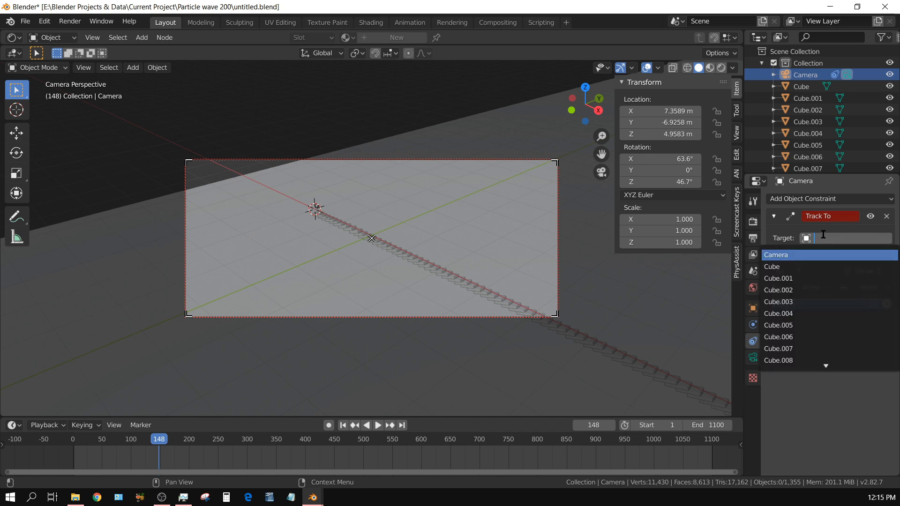
text(em)
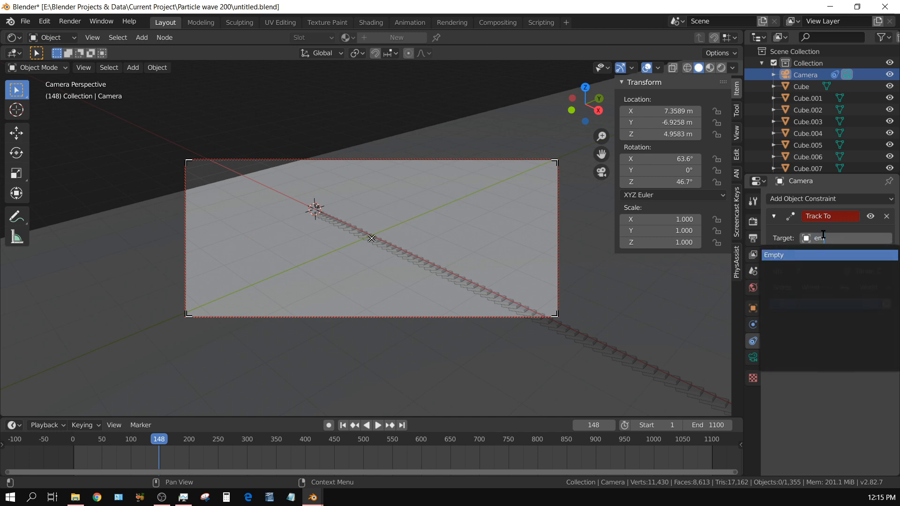
click(799, 254)
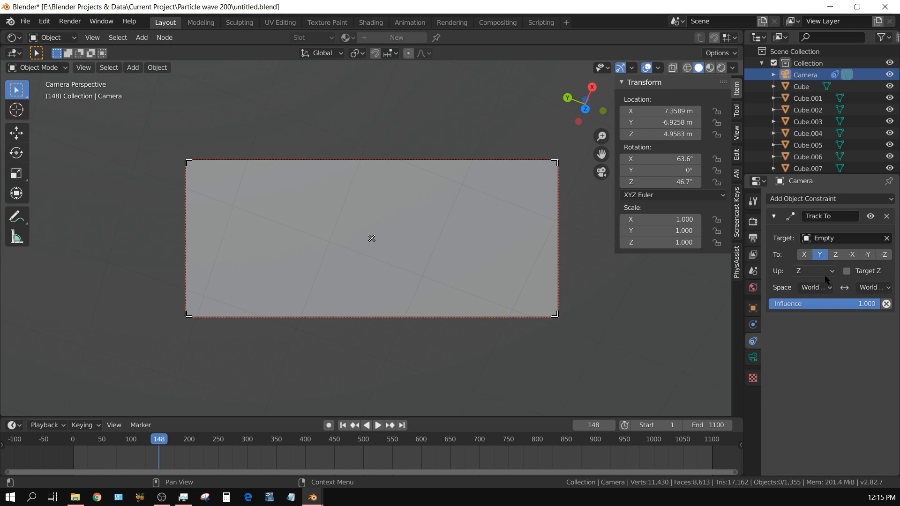
click(809, 271)
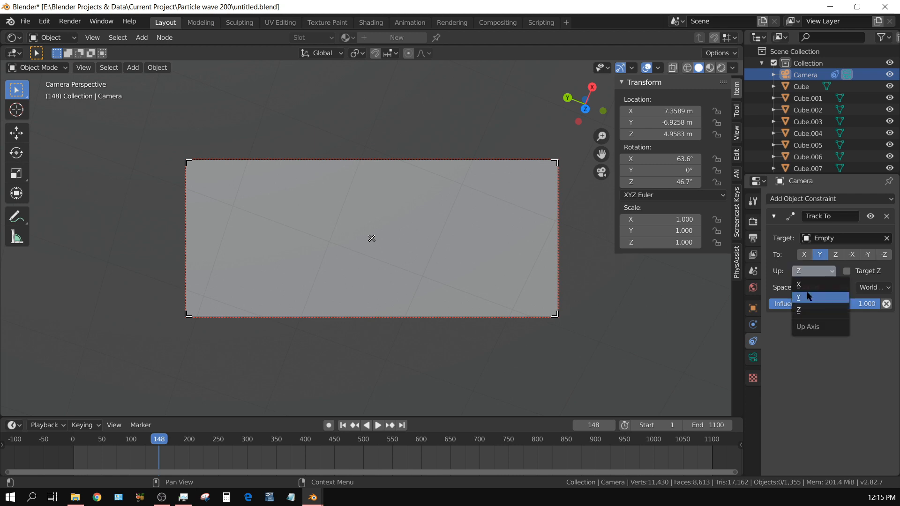
click(808, 298)
click(884, 255)
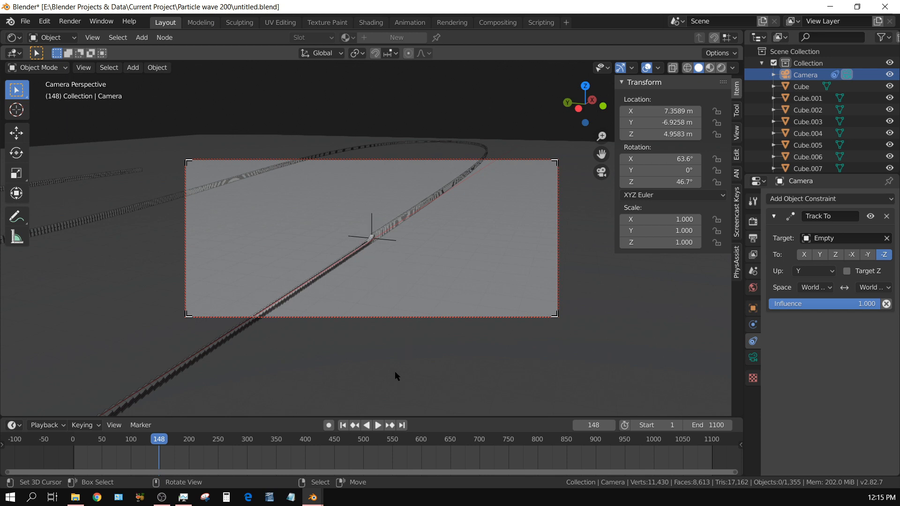
Play the animation from frame 1 through the camera to check how it tracks the empty, and return to frame 1
click(343, 425)
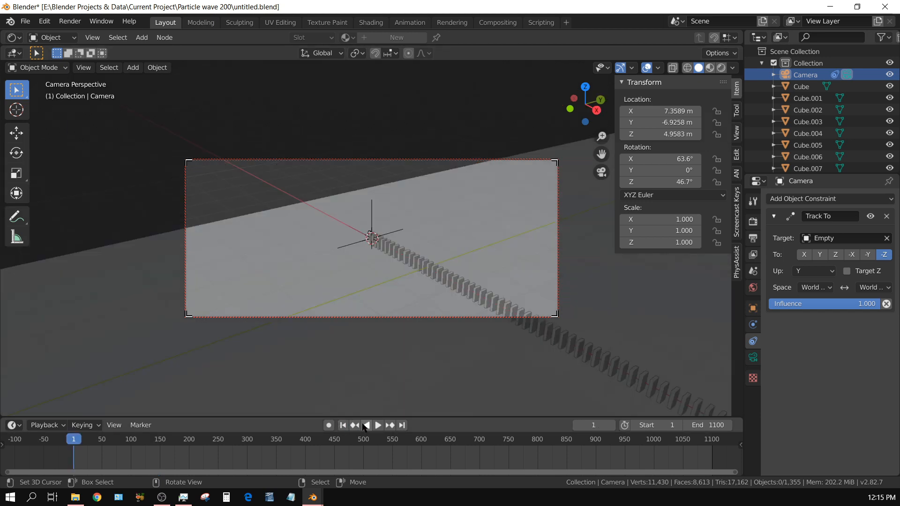
click(377, 425)
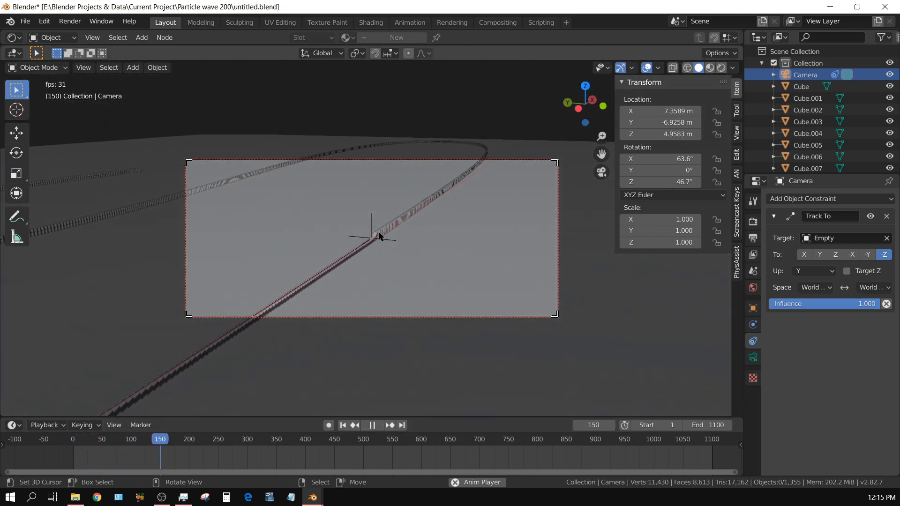
click(373, 425)
click(343, 425)
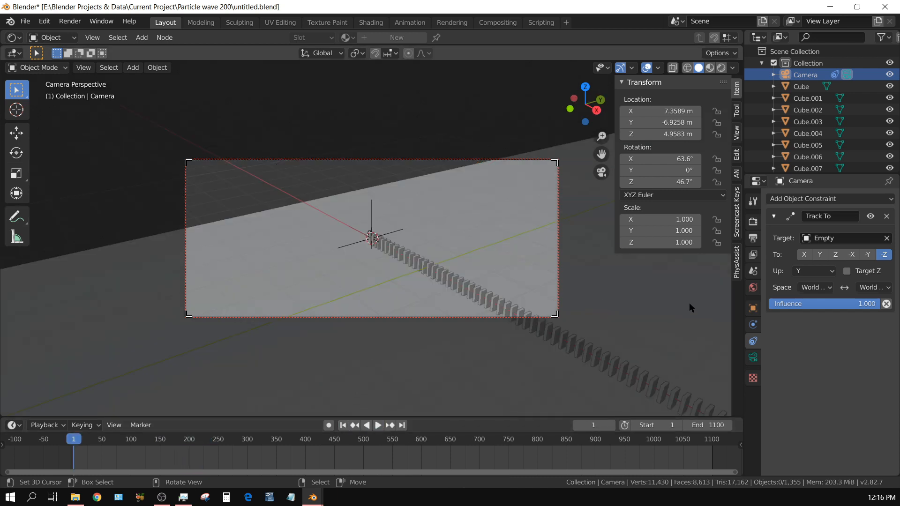
Enable depth of field on the camera and set Empty as its focus object
click(753, 357)
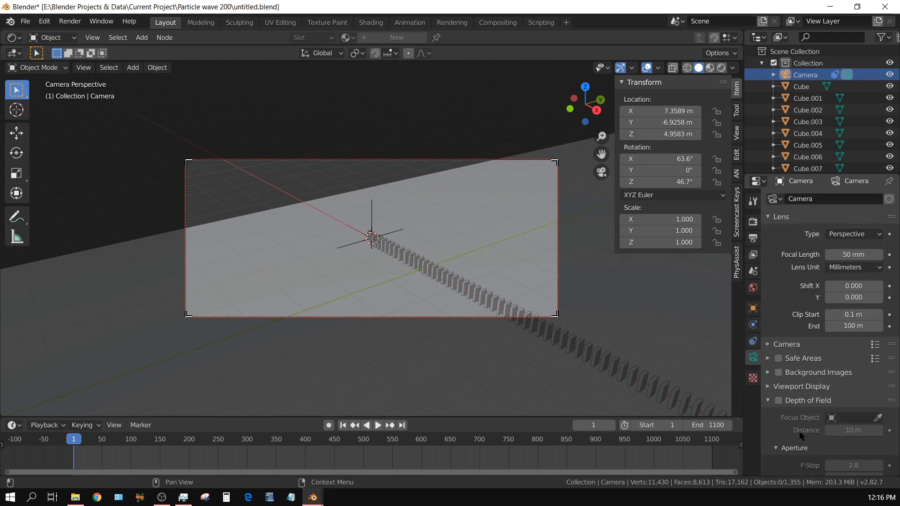
click(778, 401)
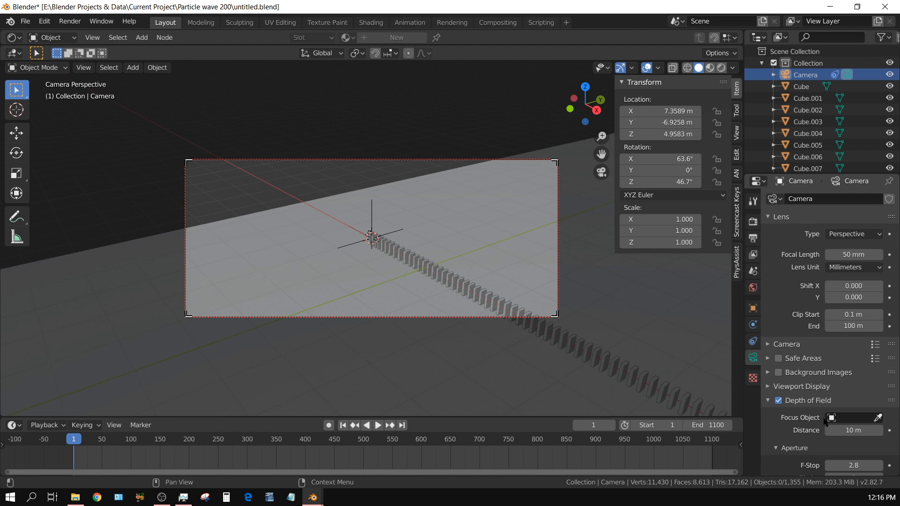
click(847, 416)
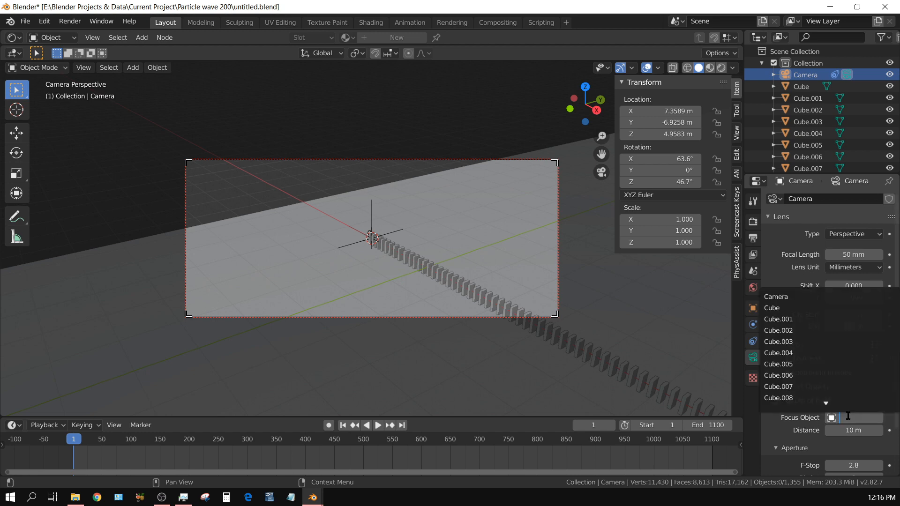
text(em)
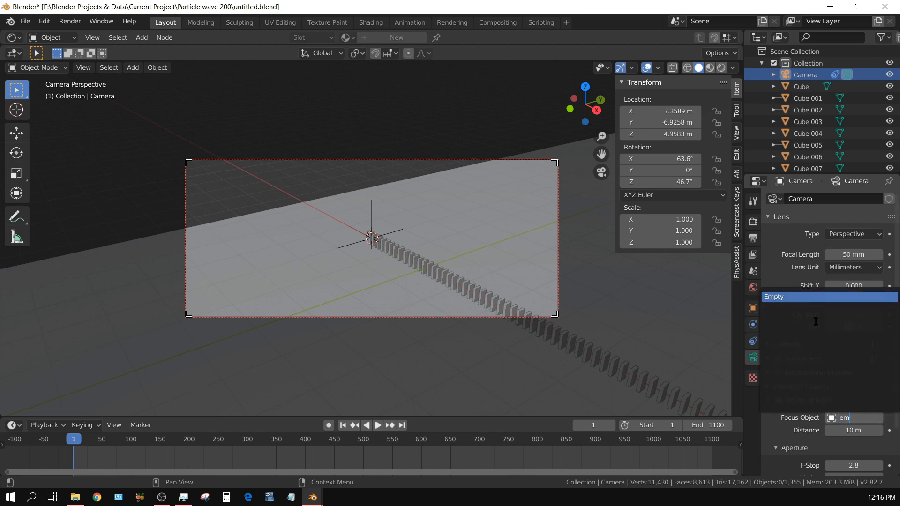
click(801, 297)
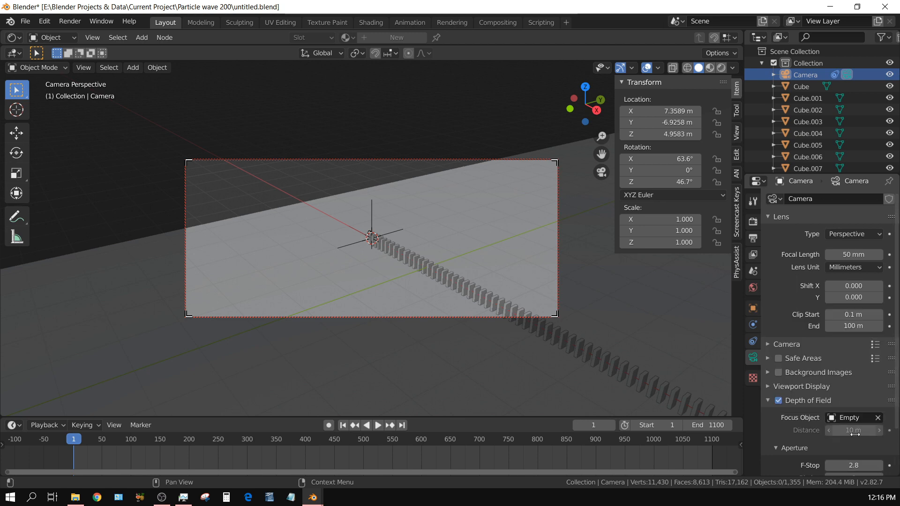
Set the camera's depth of field aperture to an F-Stop of 0.1
scroll(843, 458, down, 3)
click(851, 413)
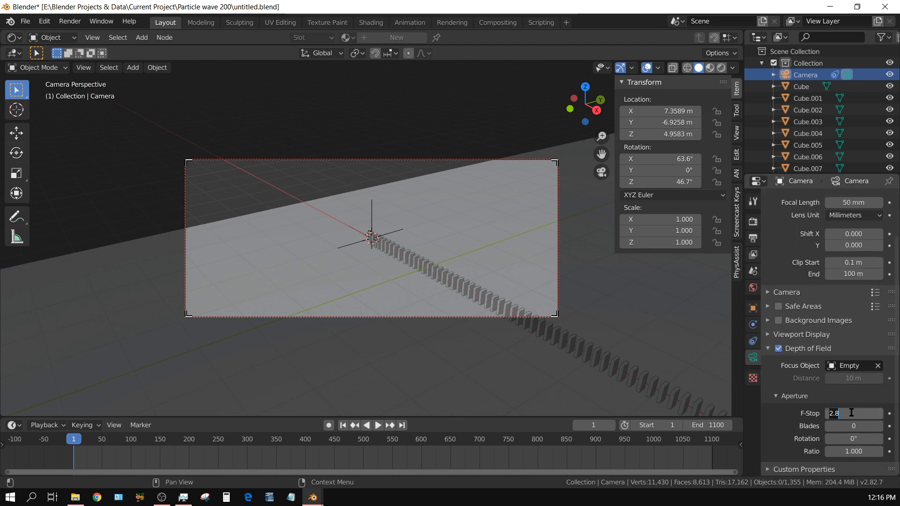
key(BackSpace)
key(Return)
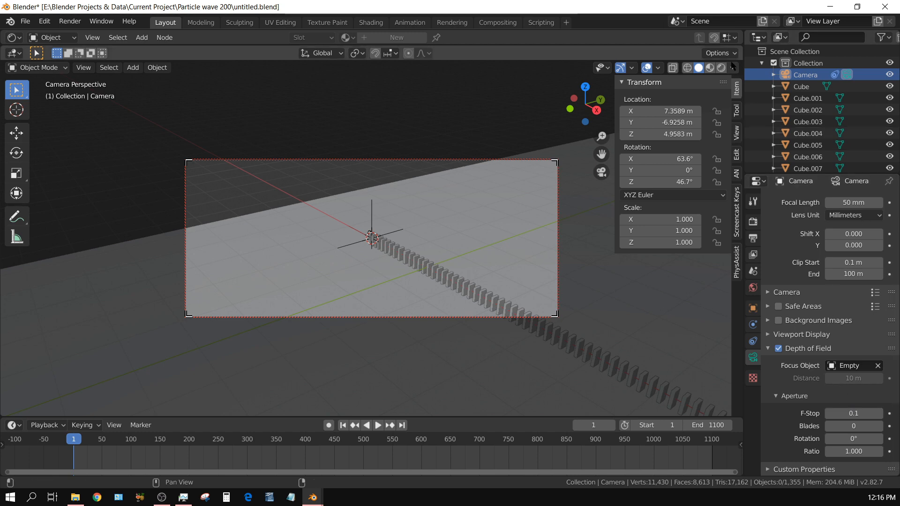
Switch the viewport to Rendered shading to preview the camera's depth of field blur
click(721, 67)
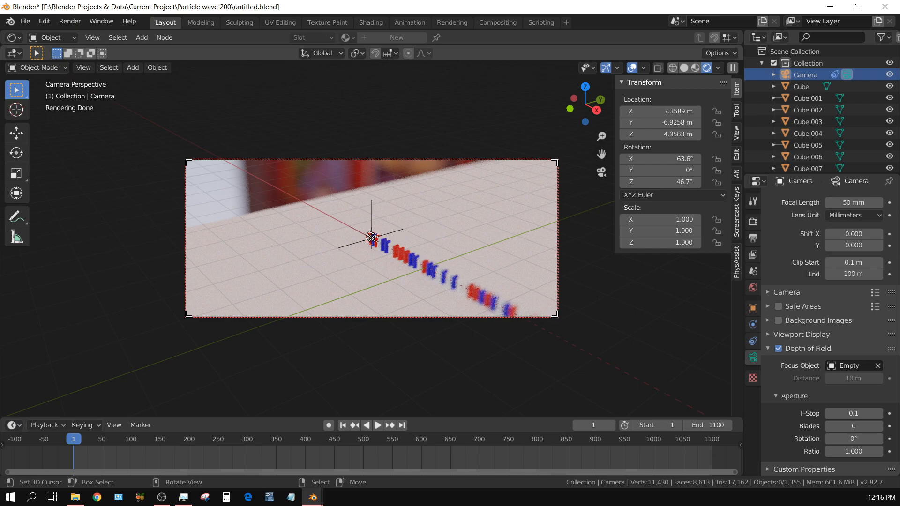
scroll(375, 248, up, 1)
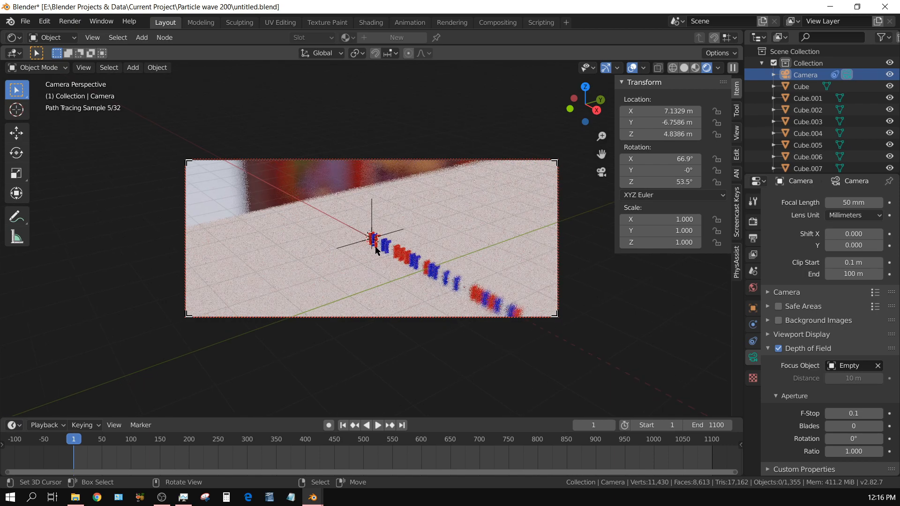
scroll(380, 253, down, 1)
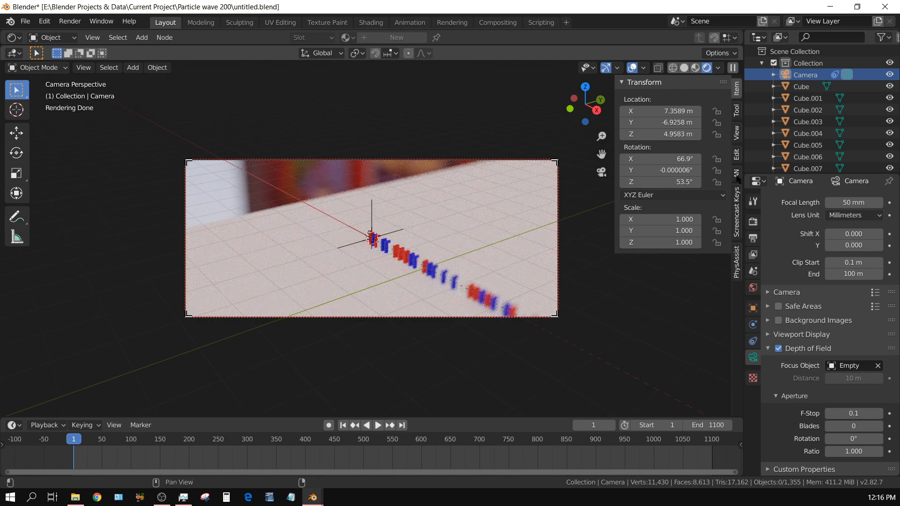
Disable Lock Camera to View, enlarge the camera frame in the viewport without moving the camera, and re-enable the lock
click(736, 134)
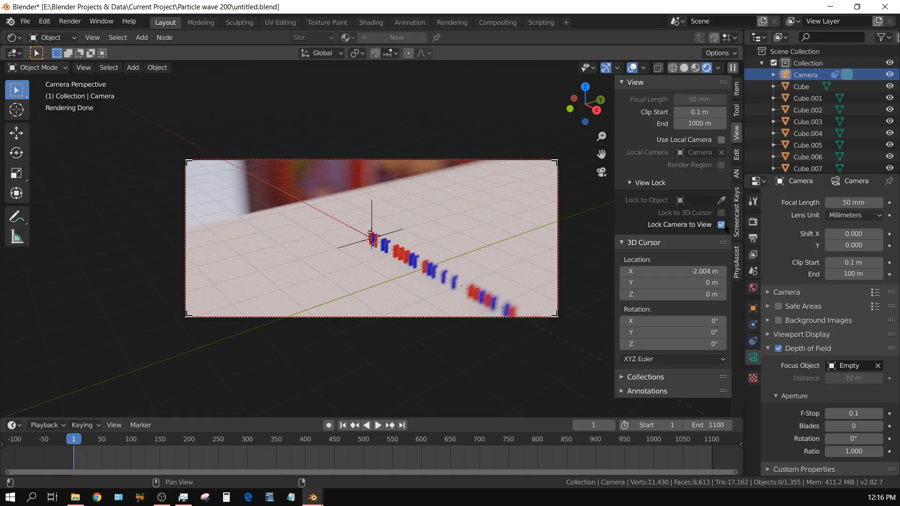
scroll(488, 290, up, 1)
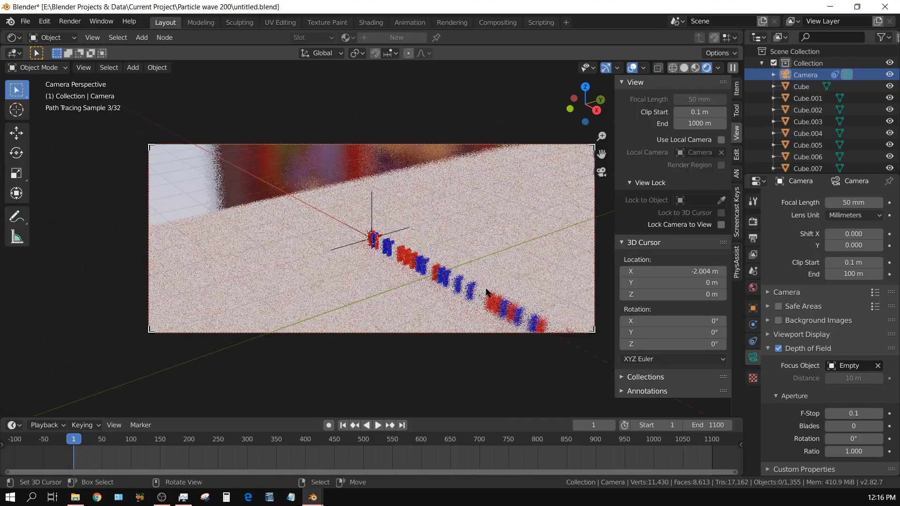
scroll(487, 292, up, 2)
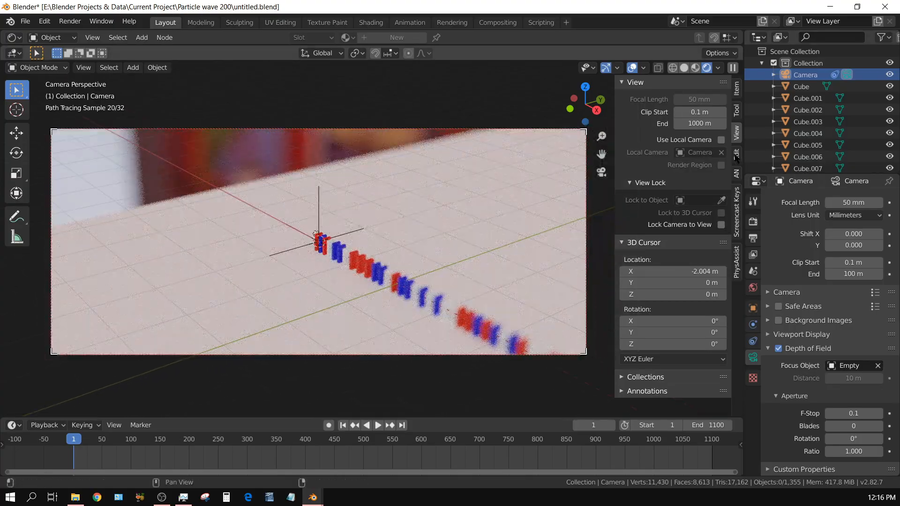
click(720, 225)
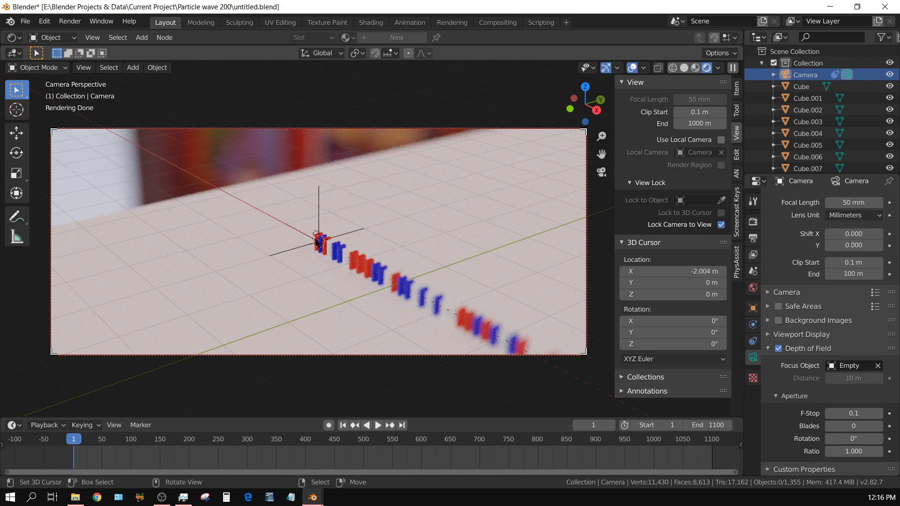
Play the animation briefly in the rendered camera view, and set the camera's depth of field F-Stop to 0.5
click(377, 425)
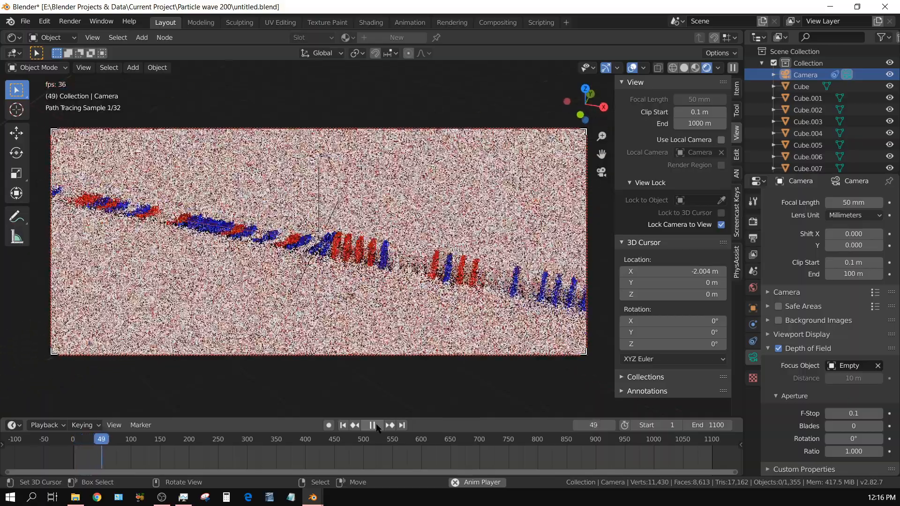
click(373, 425)
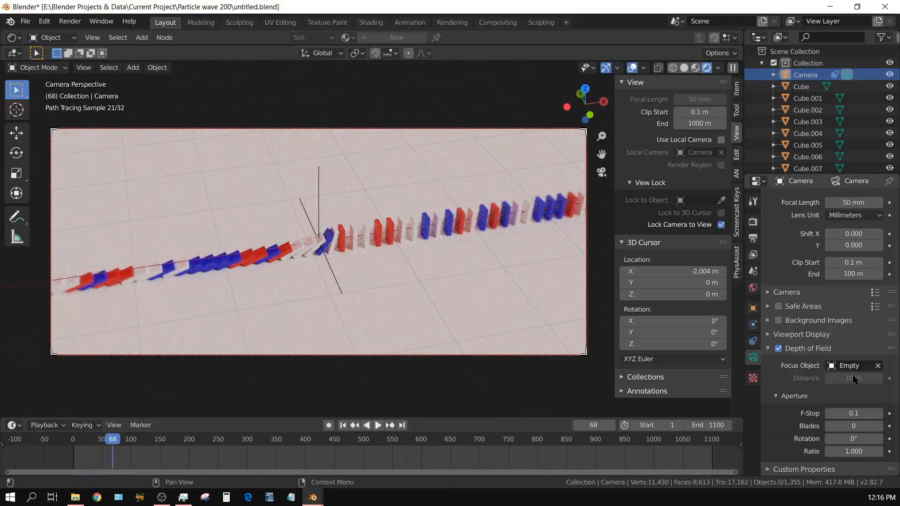
click(847, 414)
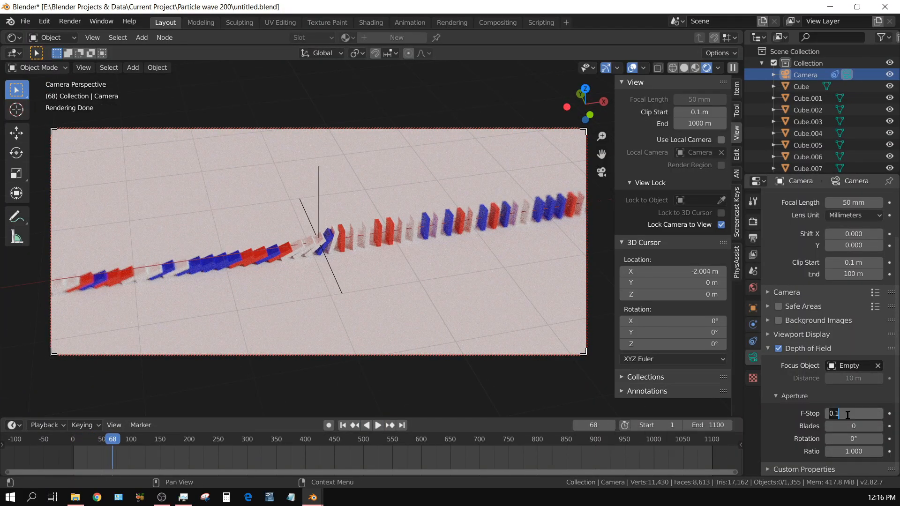
text(0.5)
key(Return)
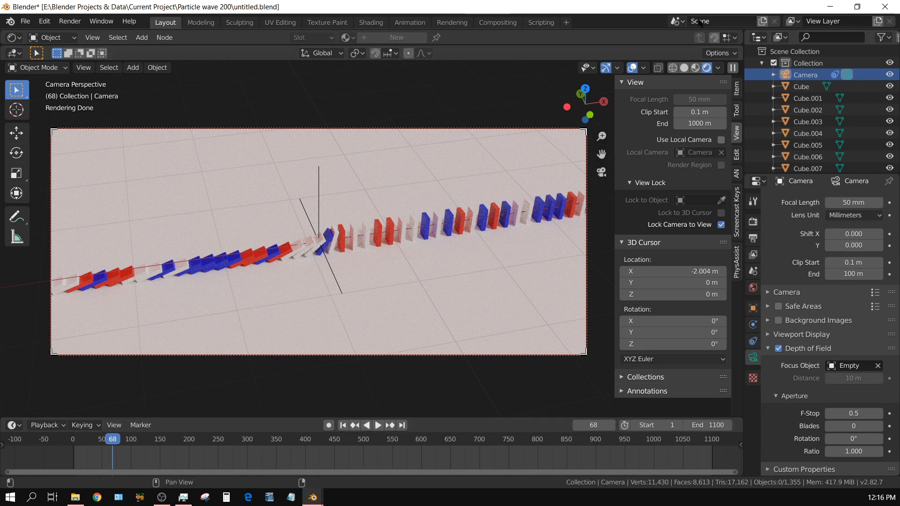
Select the camera and insert a location keyframe for it at frame 1
click(735, 89)
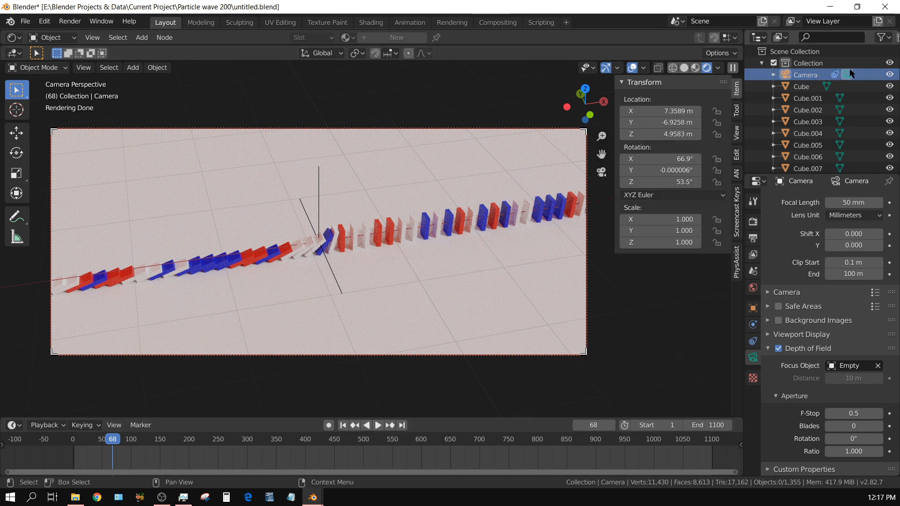
click(807, 75)
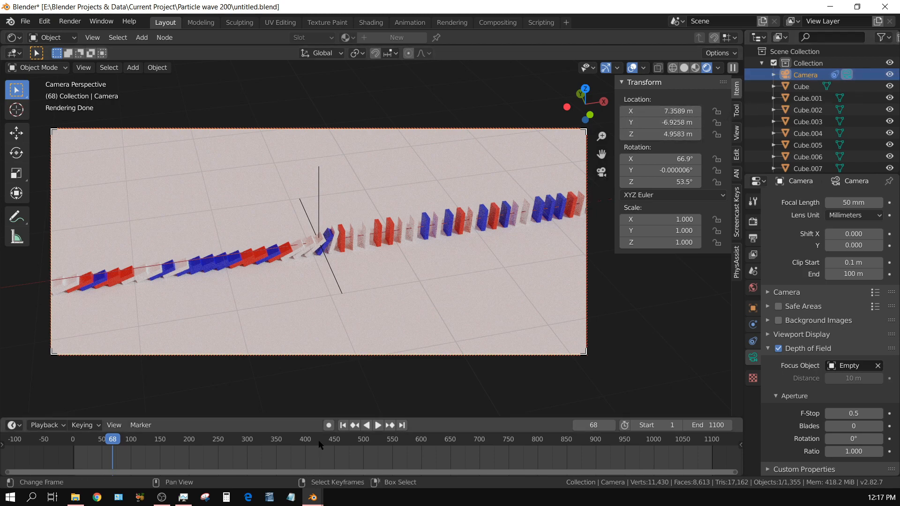
click(342, 425)
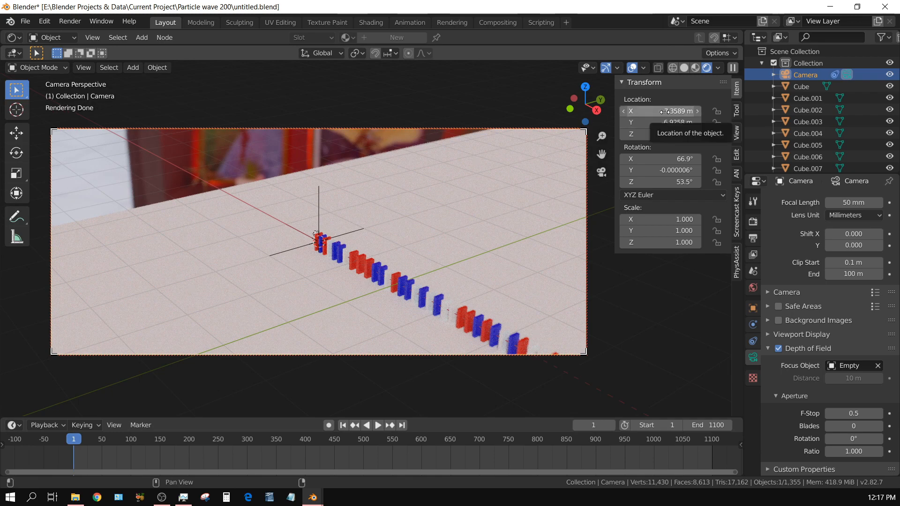
key(i)
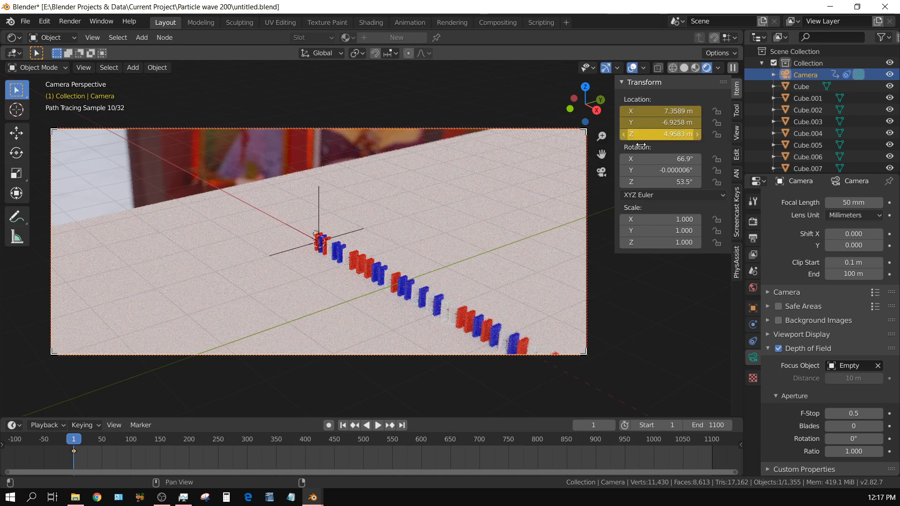
At frame 267, move the camera along X to about 34.75 m and insert a location keyframe
click(228, 454)
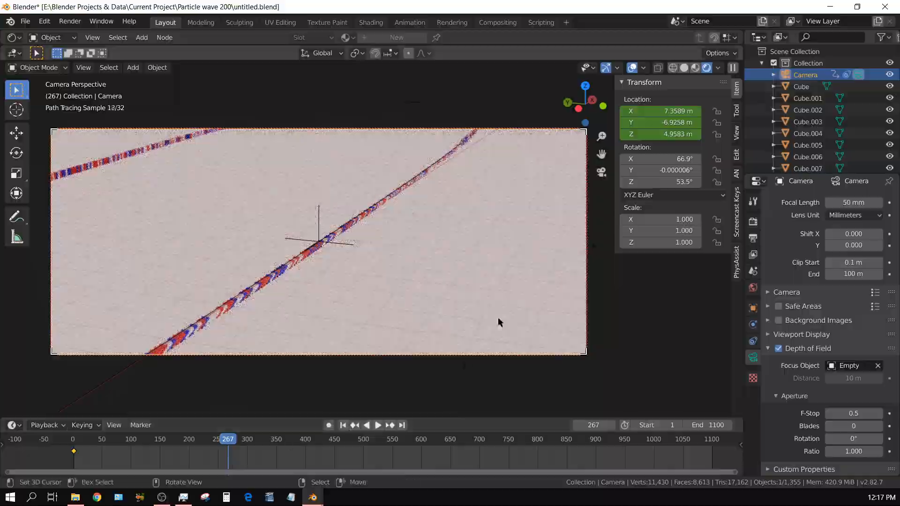
drag(689, 111, 899, 110)
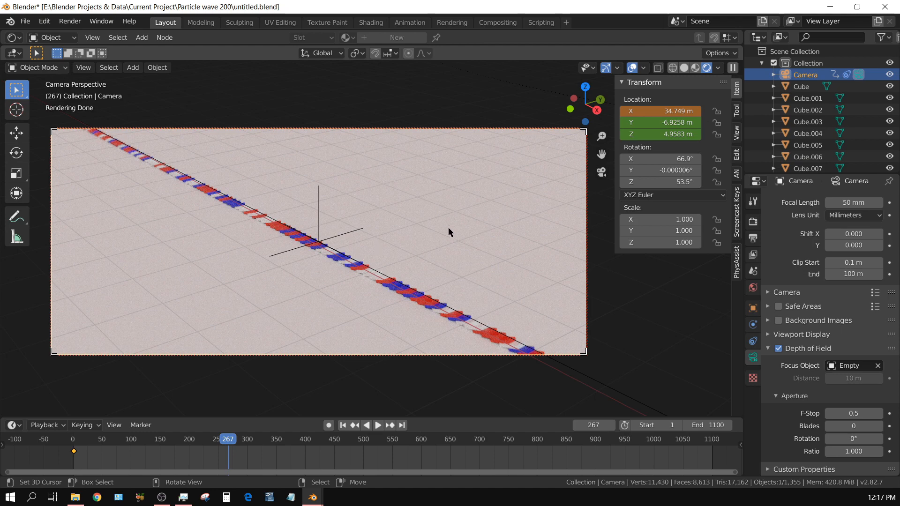
key(i)
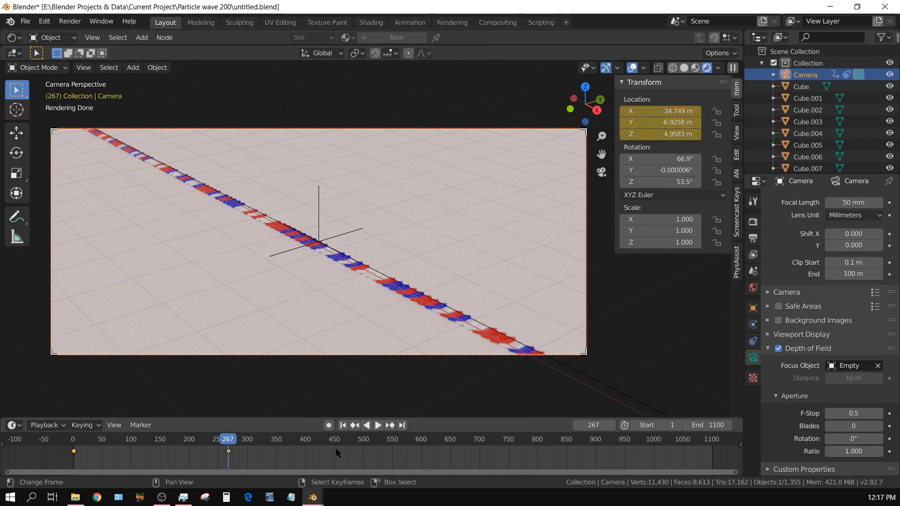
Switch the viewport to Solid shading and play the animation from frame 1 to check the camera's movement along the dominoes
click(343, 425)
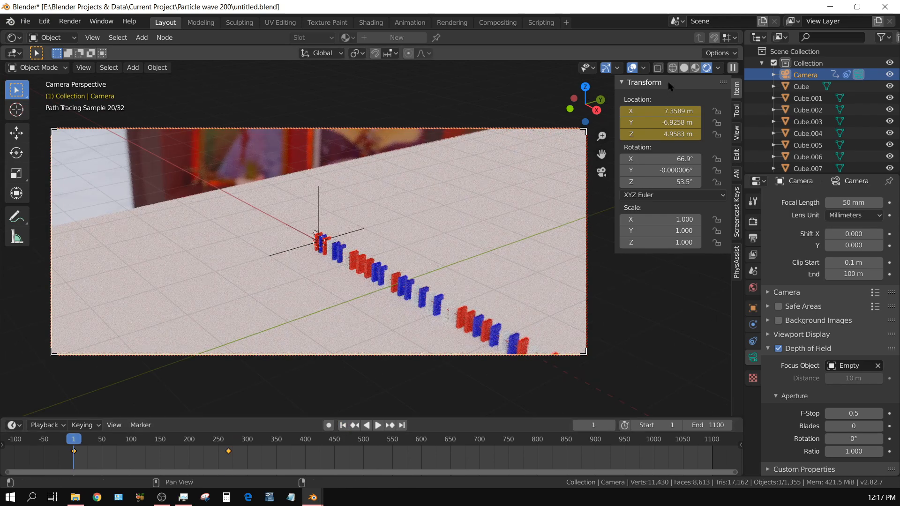
click(683, 68)
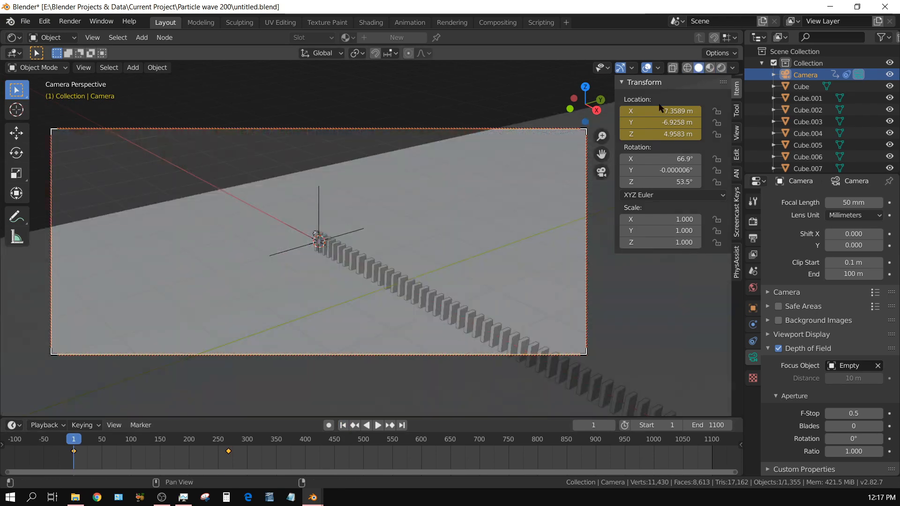
click(378, 425)
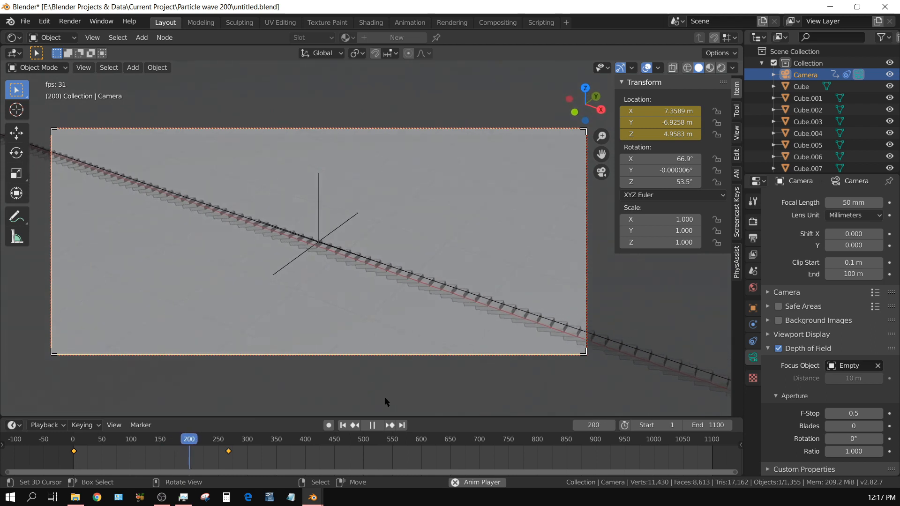
key(space)
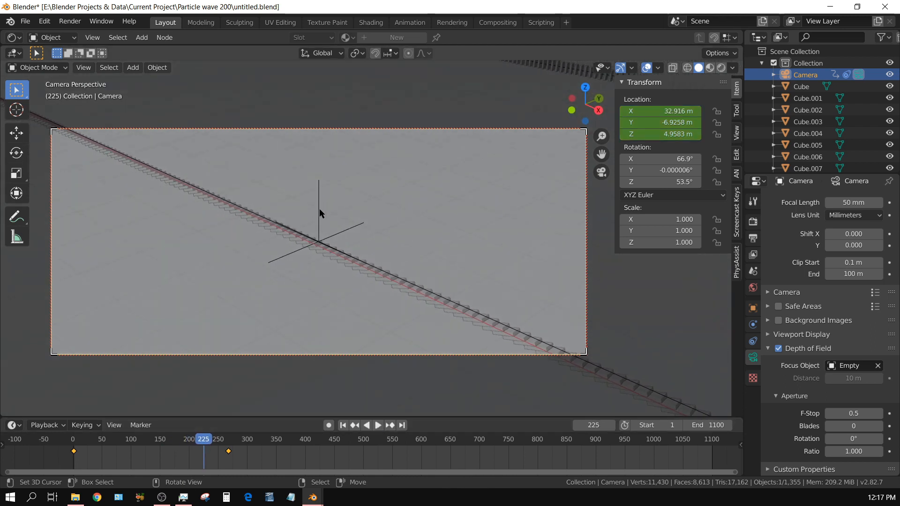